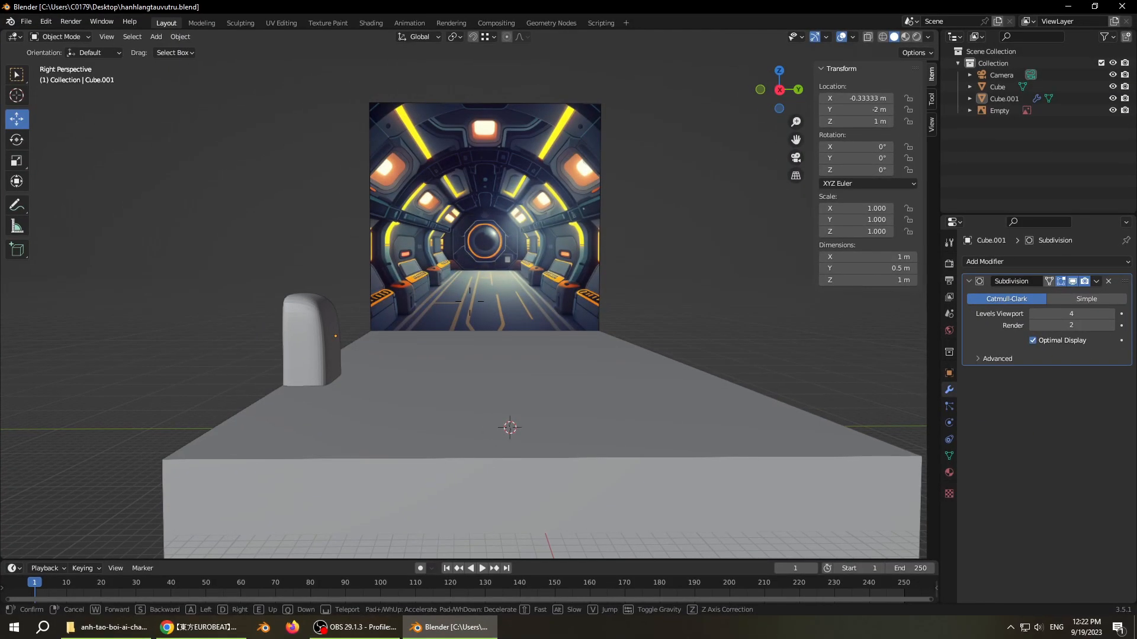
# - Set the new upright torus around the reference image to 8 major segments
pyautogui.press('s')
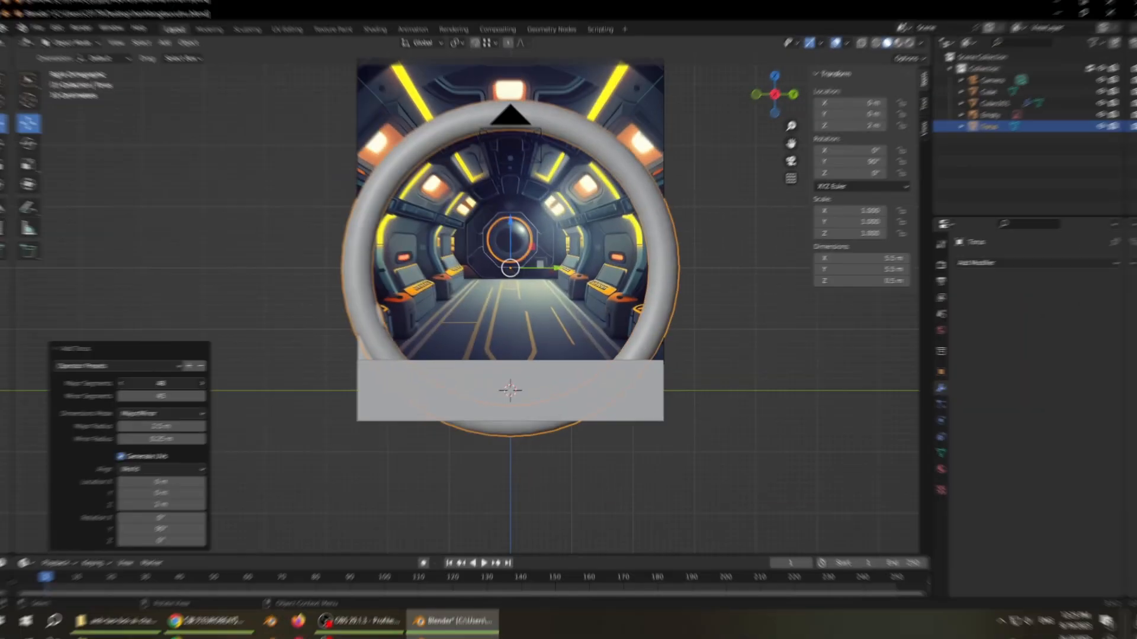
pyautogui.moveTo(152, 385); pyautogui.dragTo(111, 386)
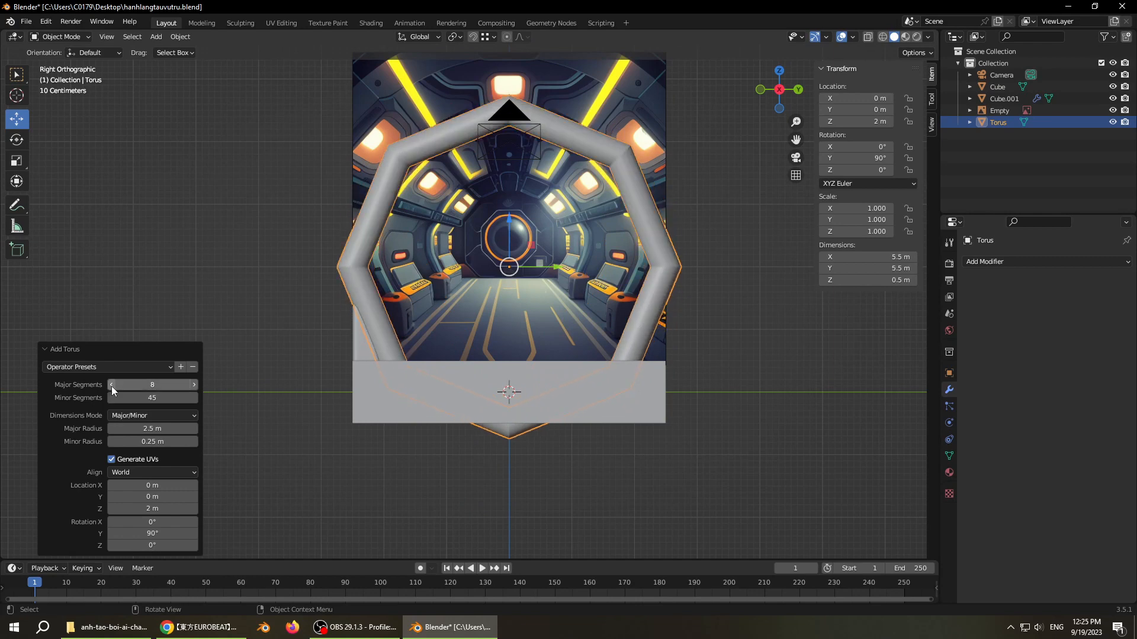
pyautogui.click(111, 385)
pyautogui.click(111, 382)
pyautogui.click(111, 382)
pyautogui.click(112, 383)
pyautogui.click(194, 387)
pyautogui.click(194, 387)
pyautogui.click(194, 386)
pyautogui.click(194, 386)
# - Reduce the torus ring's cross-section to 6 minor segments
pyautogui.moveTo(190, 398); pyautogui.dragTo(178, 400)
pyautogui.click(195, 398)
pyautogui.click(195, 398)
pyautogui.click(196, 398)
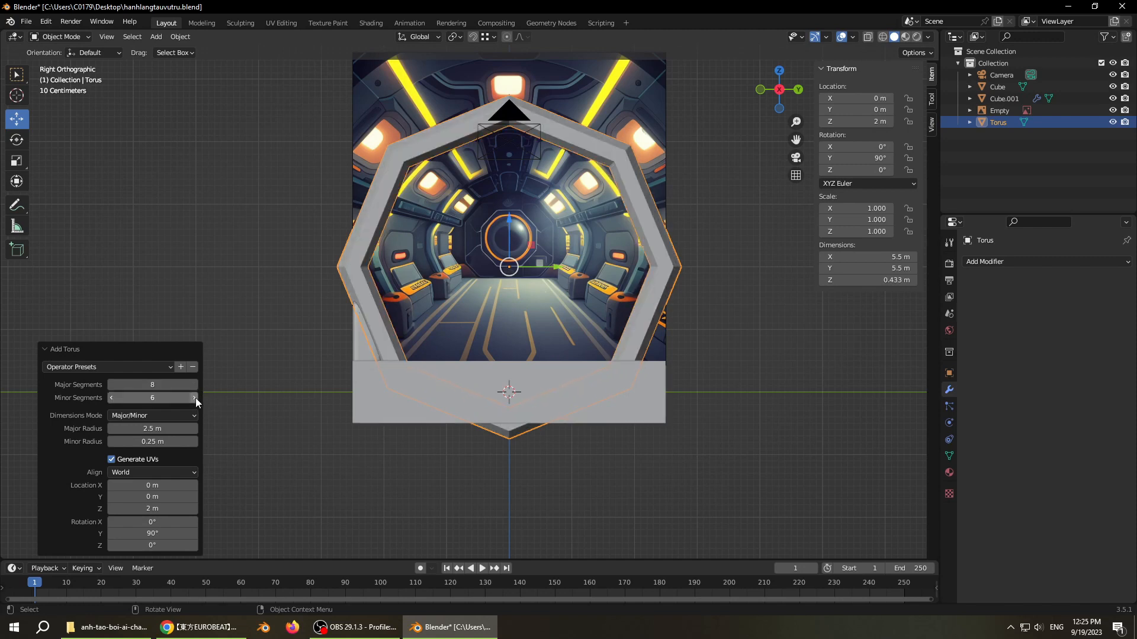
pyautogui.press('KP_0')
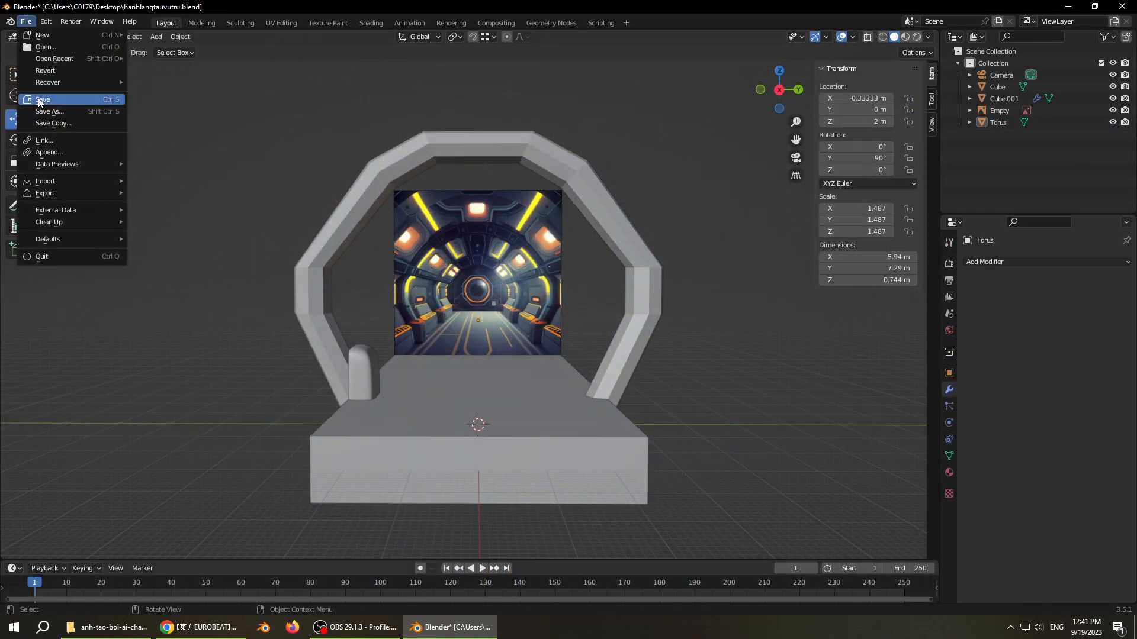
# - Save the scene file and select the small rounded block at the foot of the arch
pyautogui.click(36, 101)
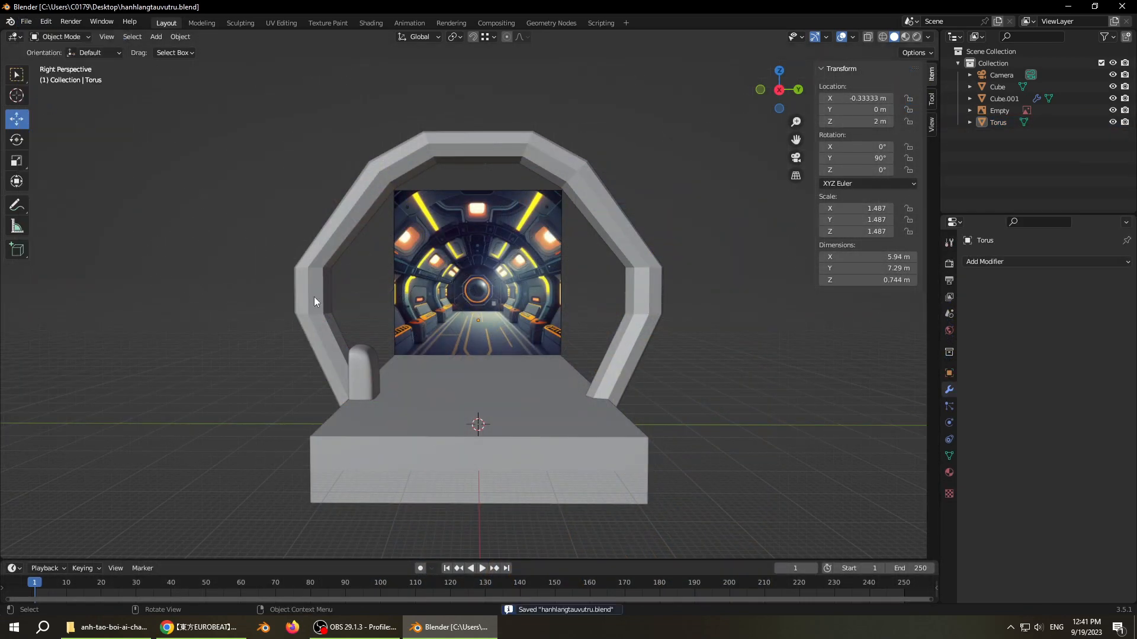
pyautogui.click(365, 363)
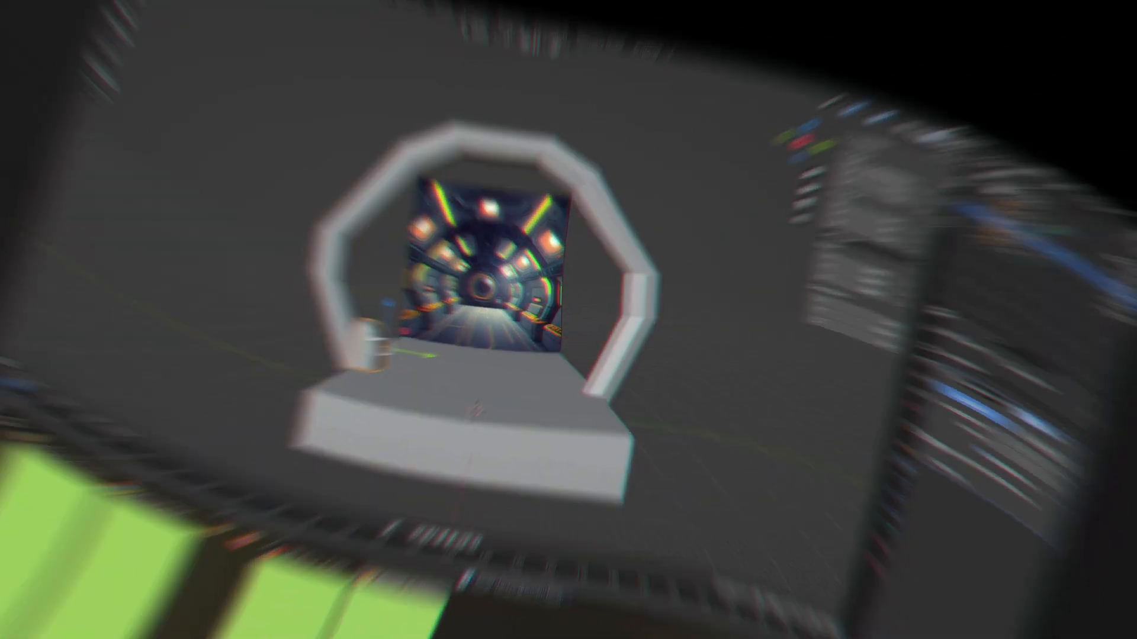
pyautogui.press('w')
pyautogui.press('d')
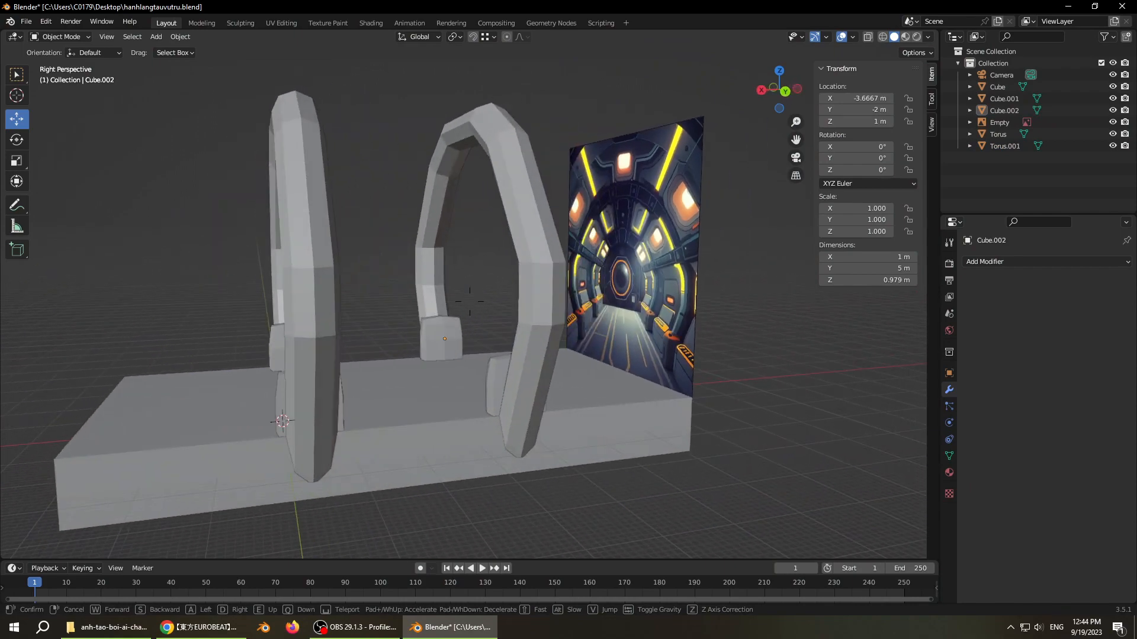
pyautogui.press('a')
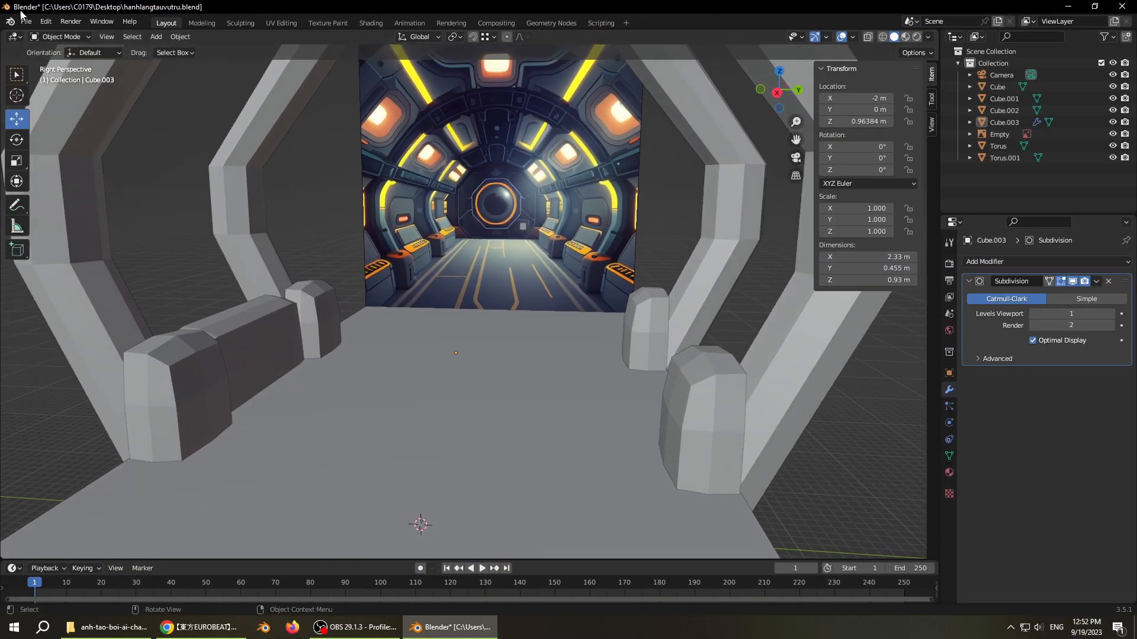
# - Save the corridor scene with its two arches and seat blocks to the existing file
pyautogui.click(26, 21)
pyautogui.click(35, 100)
pyautogui.hotkey('shift', '`')
pyautogui.press('s')
pyautogui.press('w')
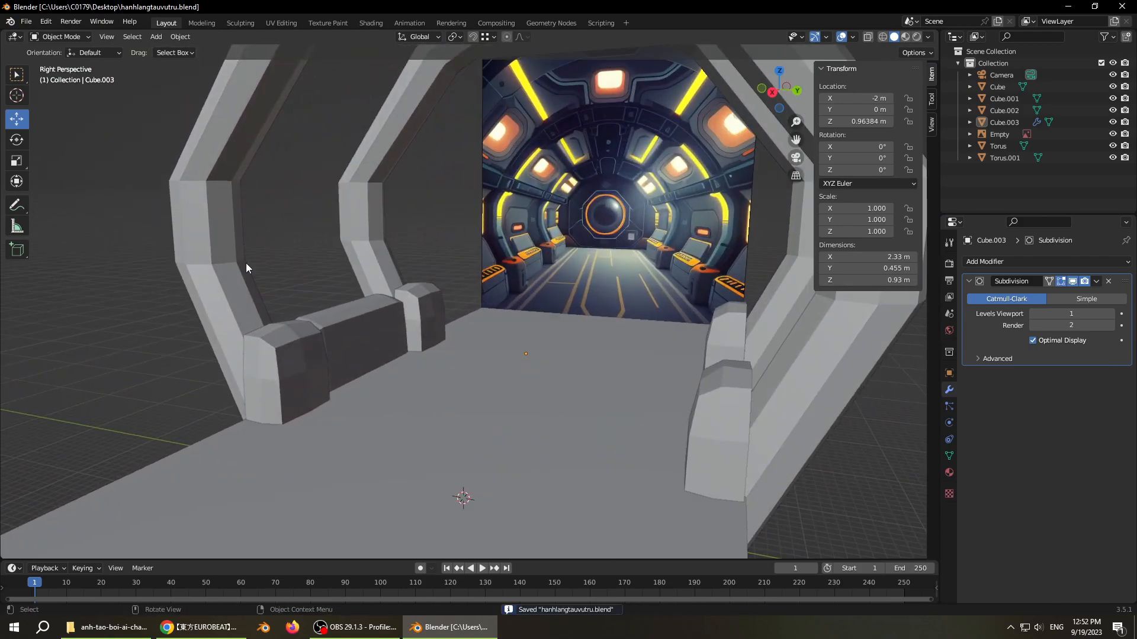
# - Move only the origin of the Y-mirrored wall panel about 3.006 m along Y to the corridor's centre
pyautogui.hotkey('shift', '`')
pyautogui.press('w')
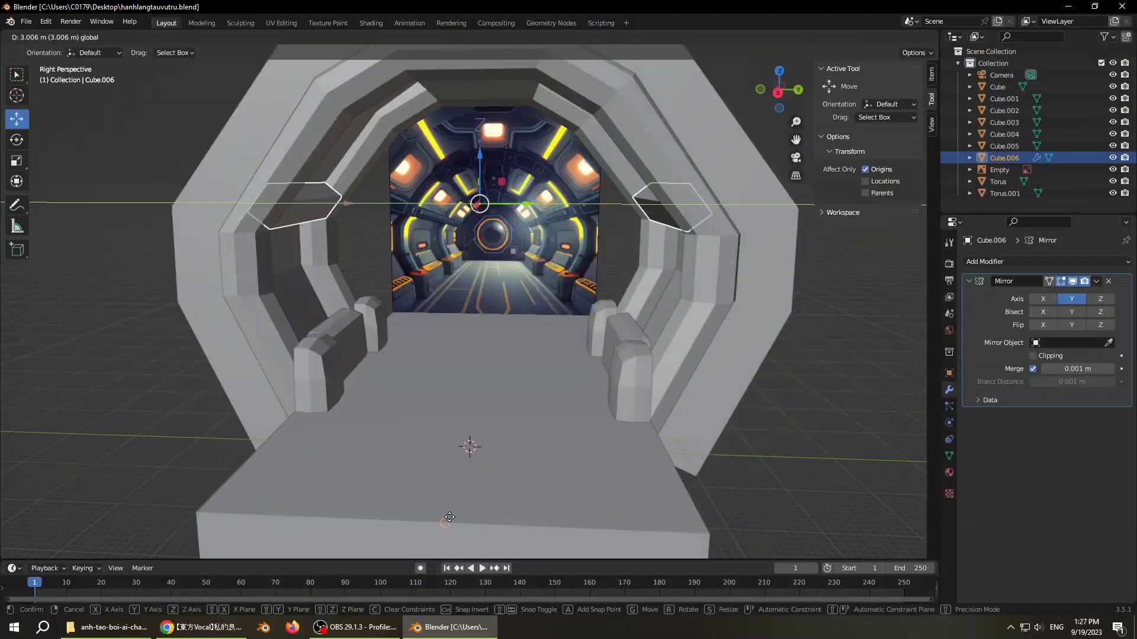
pyautogui.click(450, 518)
# - Examine the corridor's side walls and the lamp block on the floor from several angles
pyautogui.hotkey('shift', '`')
pyautogui.press('w')
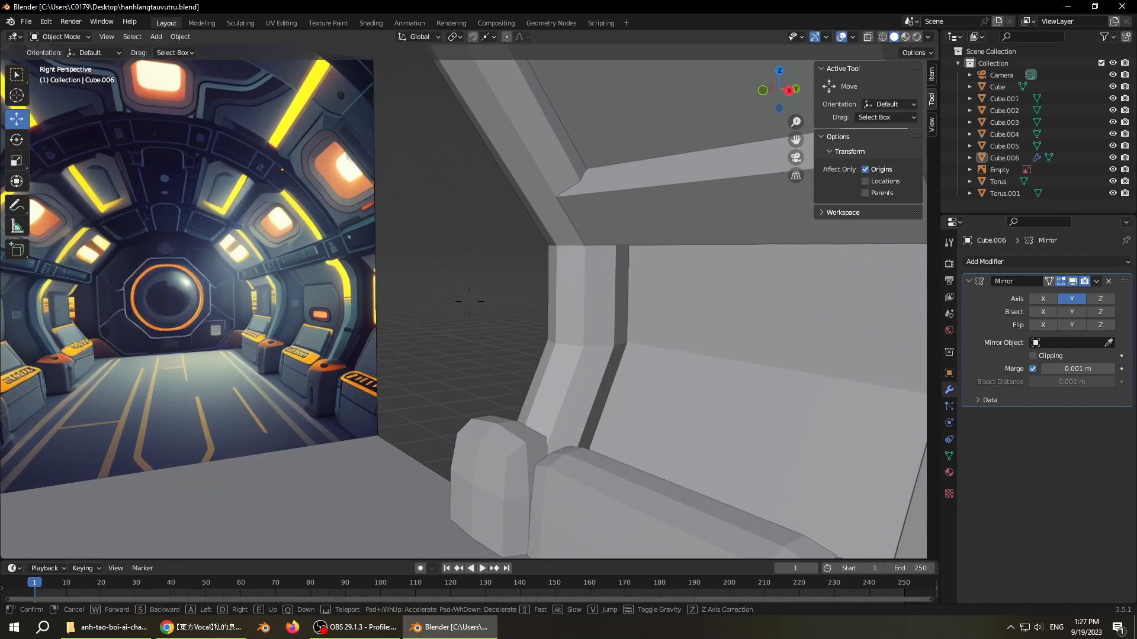
pyautogui.press('s')
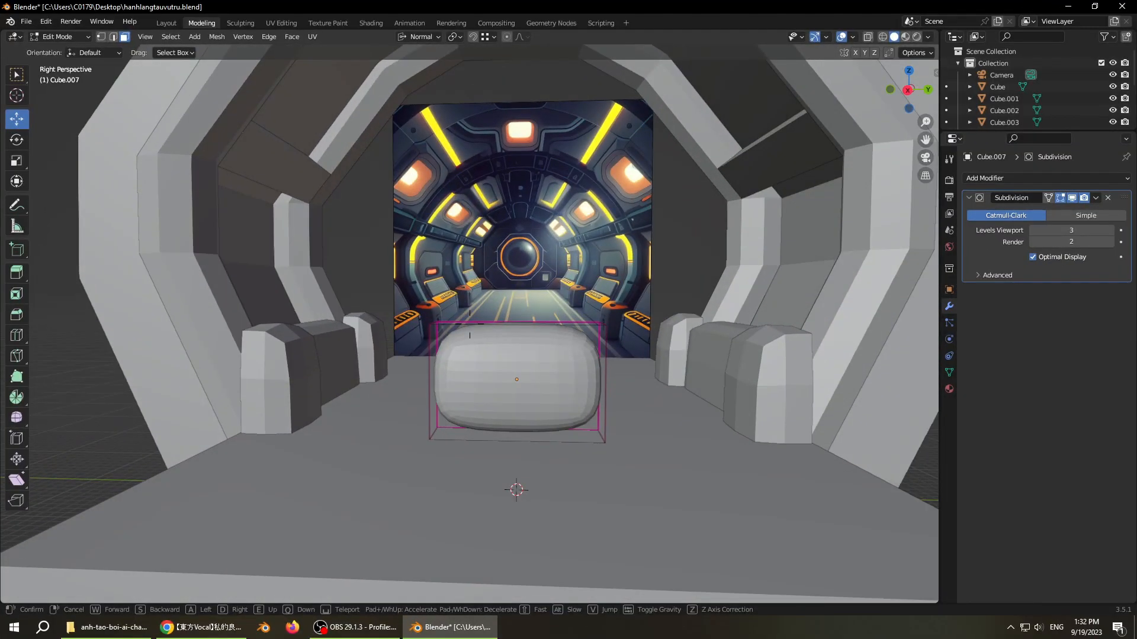
pyautogui.press('s')
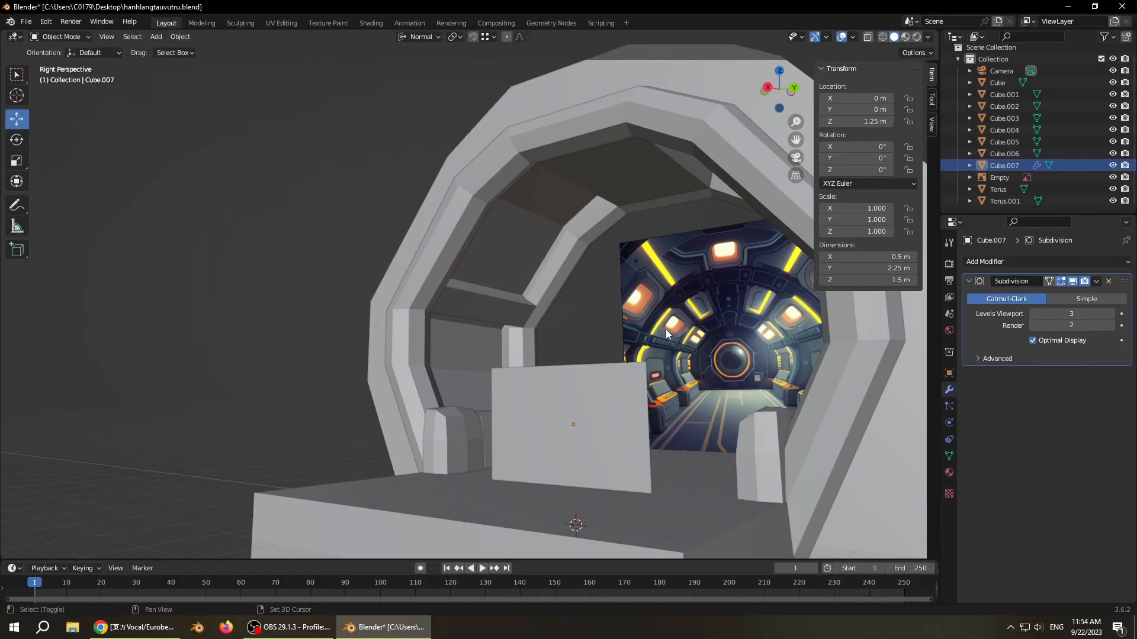
pyautogui.hotkey('shift', '`')
pyautogui.press('w')
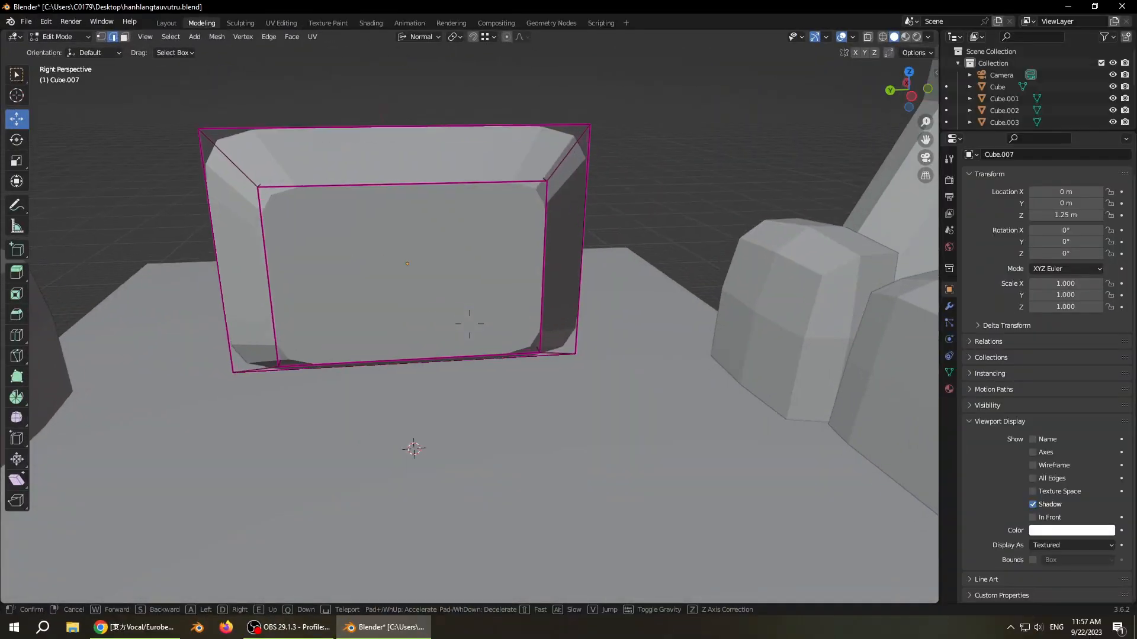
pyautogui.press('s')
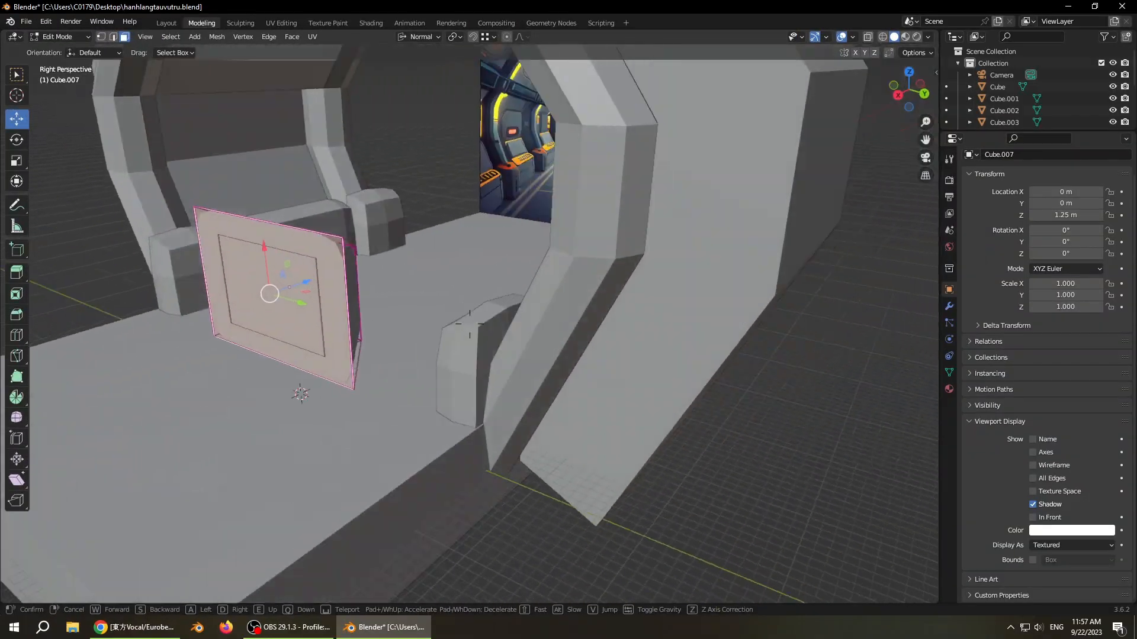
pyautogui.press('a')
pyautogui.press('w')
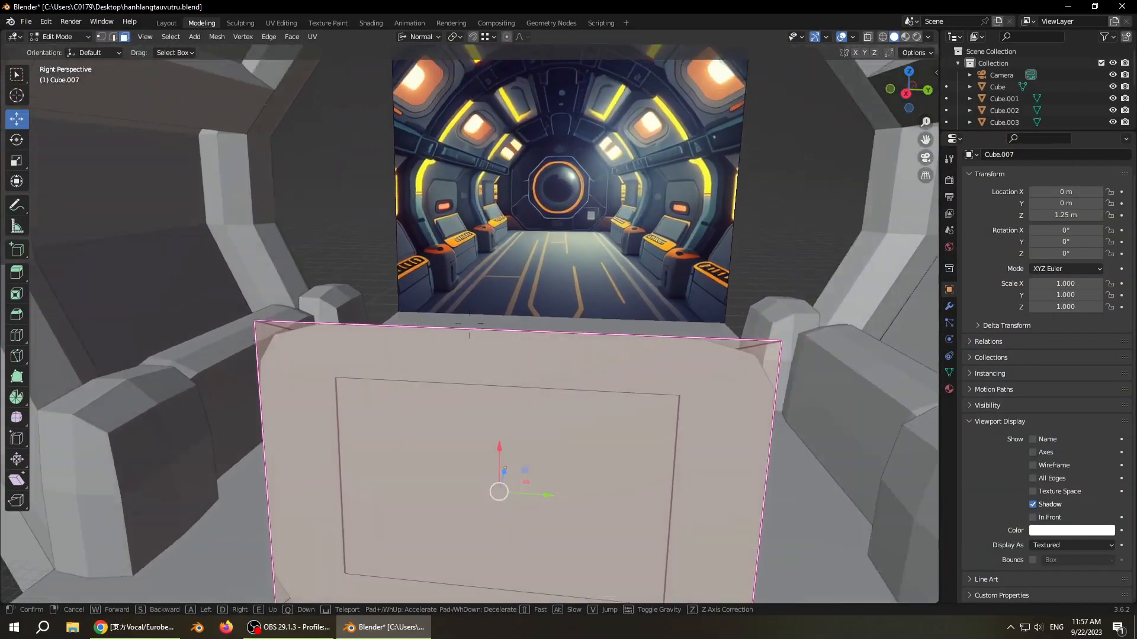
pyautogui.press('s')
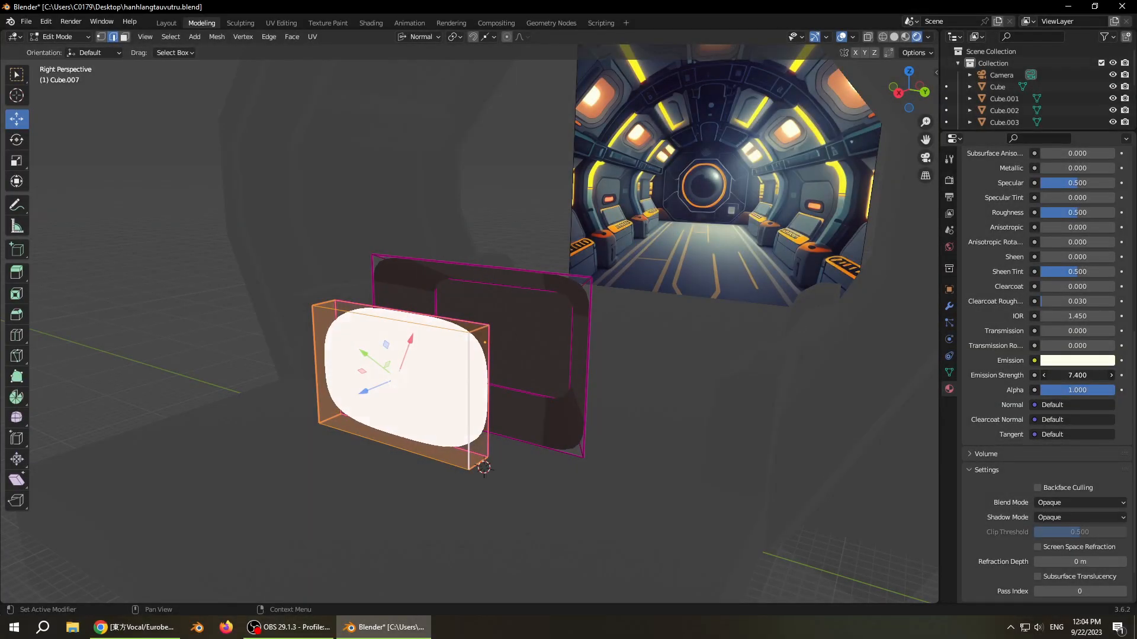
# - Set the emission strength of the lamp's glowing inner block material to 10
pyautogui.write('10')
pyautogui.press('Return')
pyautogui.scroll(6, 1080, 378)
pyautogui.click(1070, 198)
pyautogui.click(1106, 144)
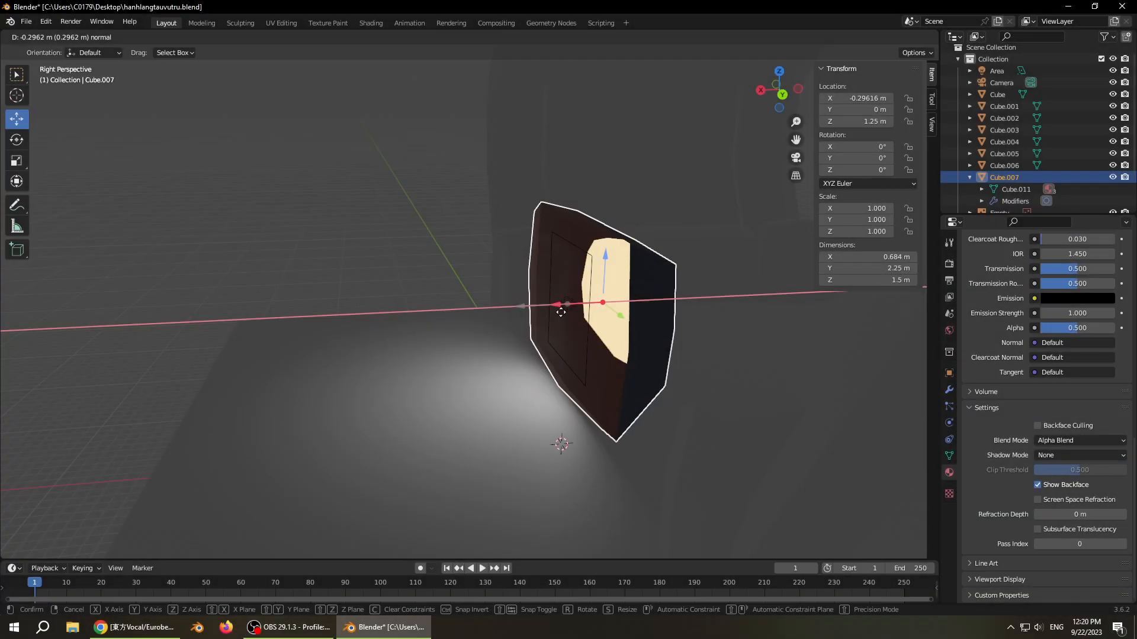
# - Move the lamp block about 0.296 m along its negative X axis, and compare the scene in material preview and rendered shading
pyautogui.click(561, 312)
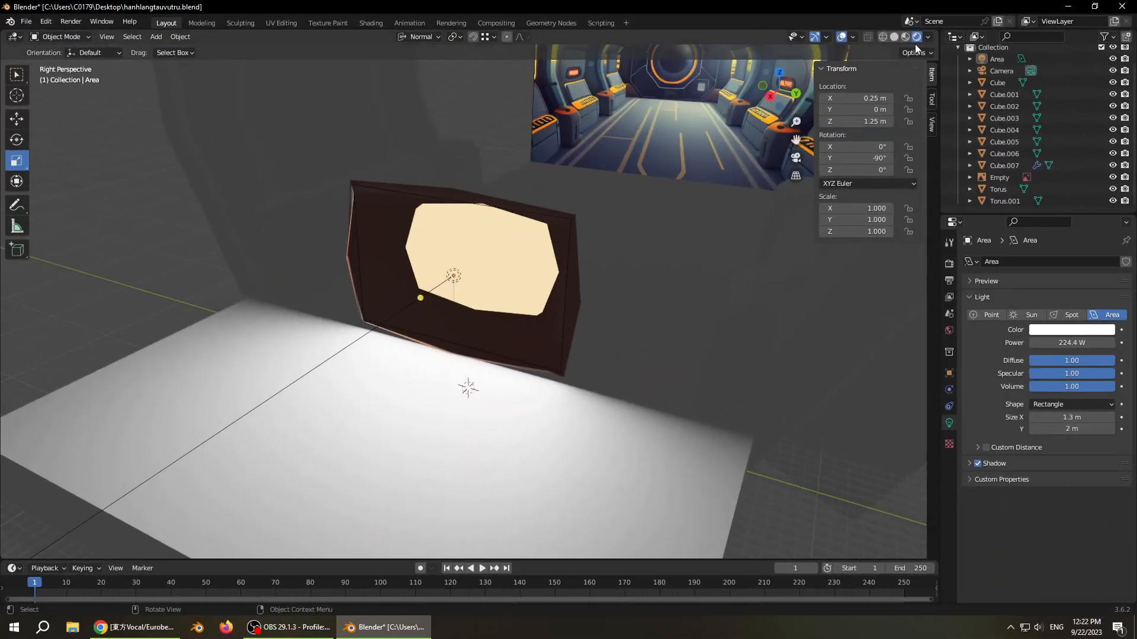
pyautogui.click(906, 37)
pyautogui.moveTo(367, 222)
pyautogui.mouseDown(button='middle')
pyautogui.moveTo(338, 225)
pyautogui.moveTo(361, 228)
pyautogui.mouseUp(button='middle')
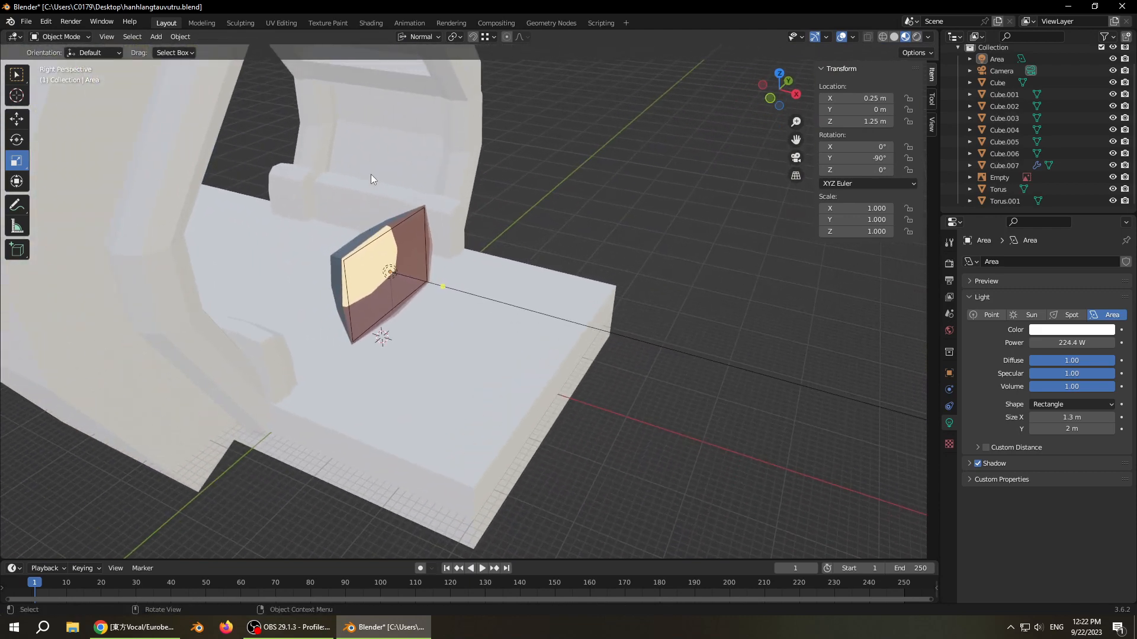
pyautogui.click(917, 37)
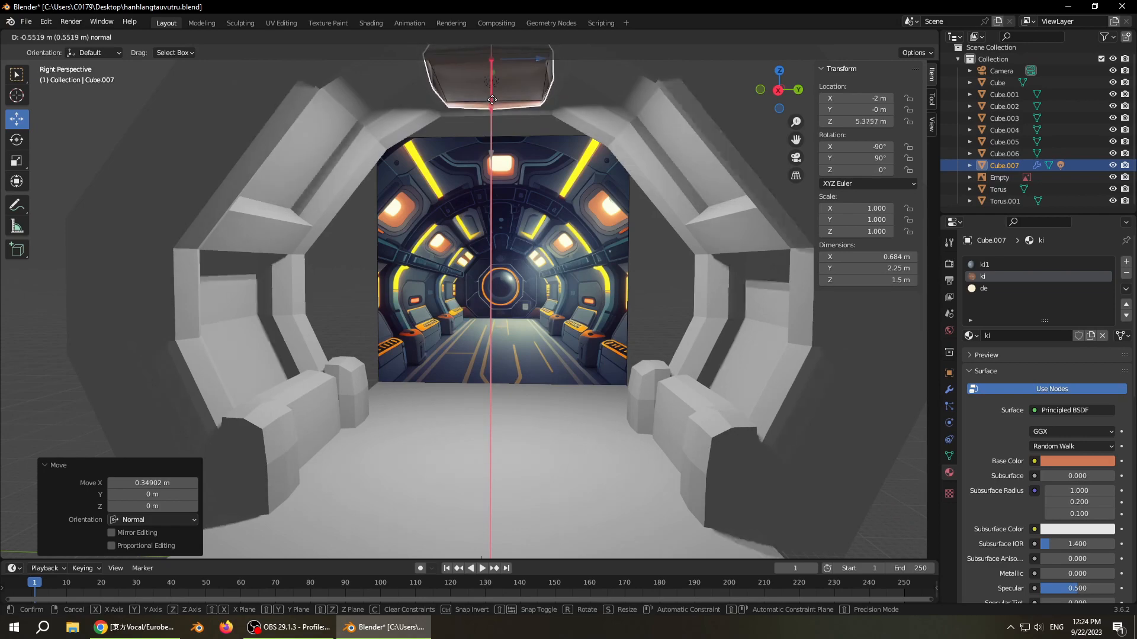
# - Raise the lamp block about 0.46 m along its normal axis into the corridor's ceiling
pyautogui.hotkey('shift', '`')
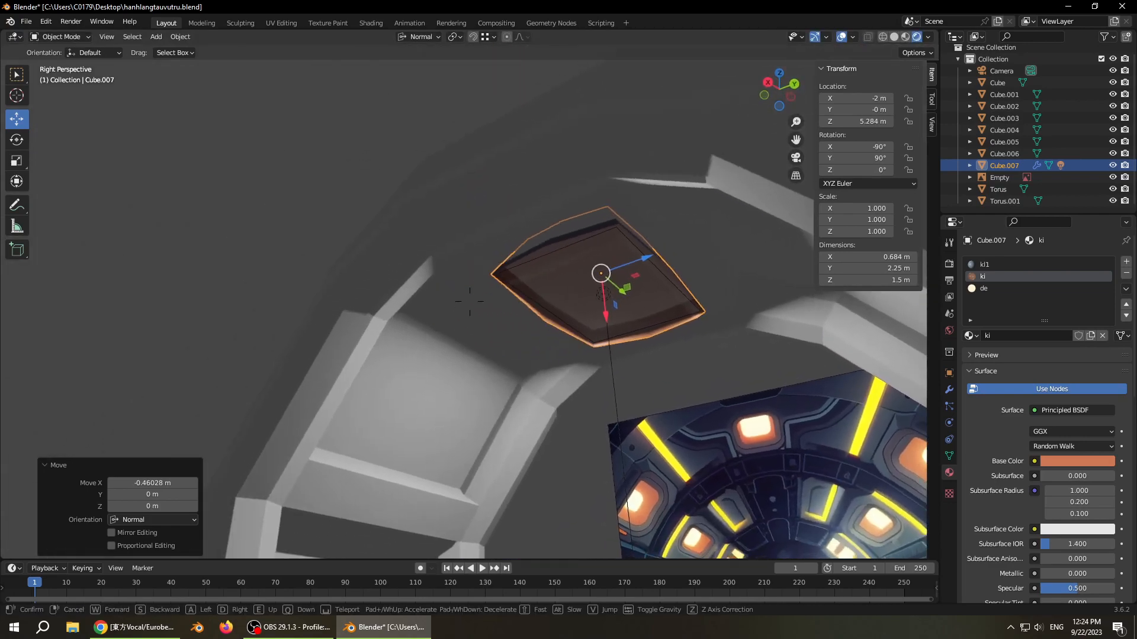
pyautogui.press('a')
pyautogui.click(501, 99)
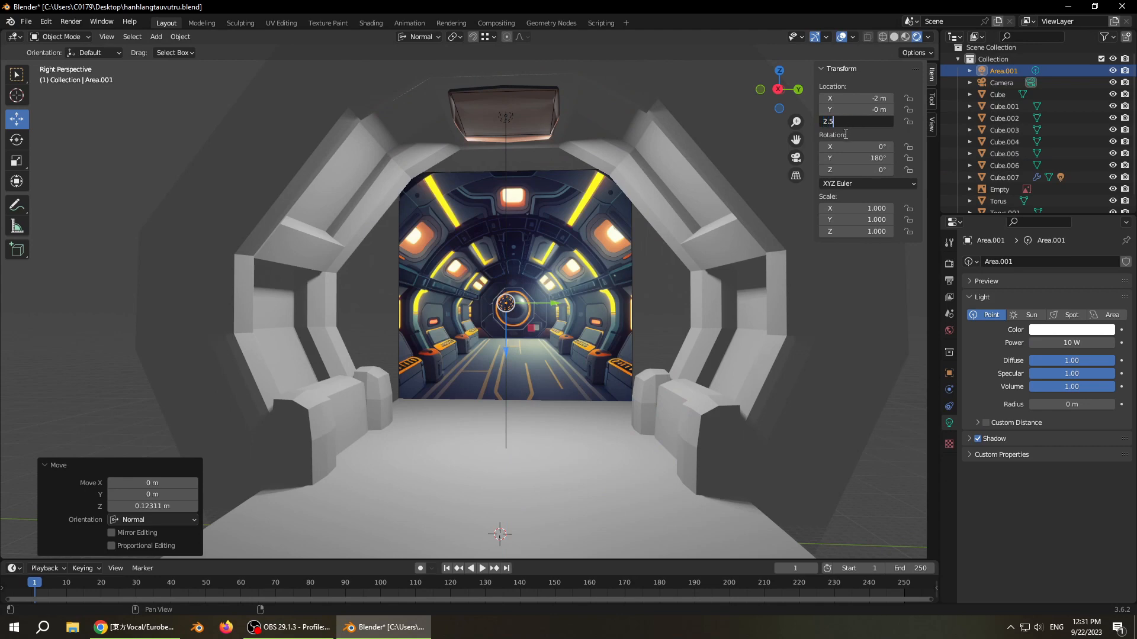
# - Set the point light's power to 87.4 W and save the scene file
pyautogui.moveTo(1063, 344); pyautogui.dragTo(1090, 343)
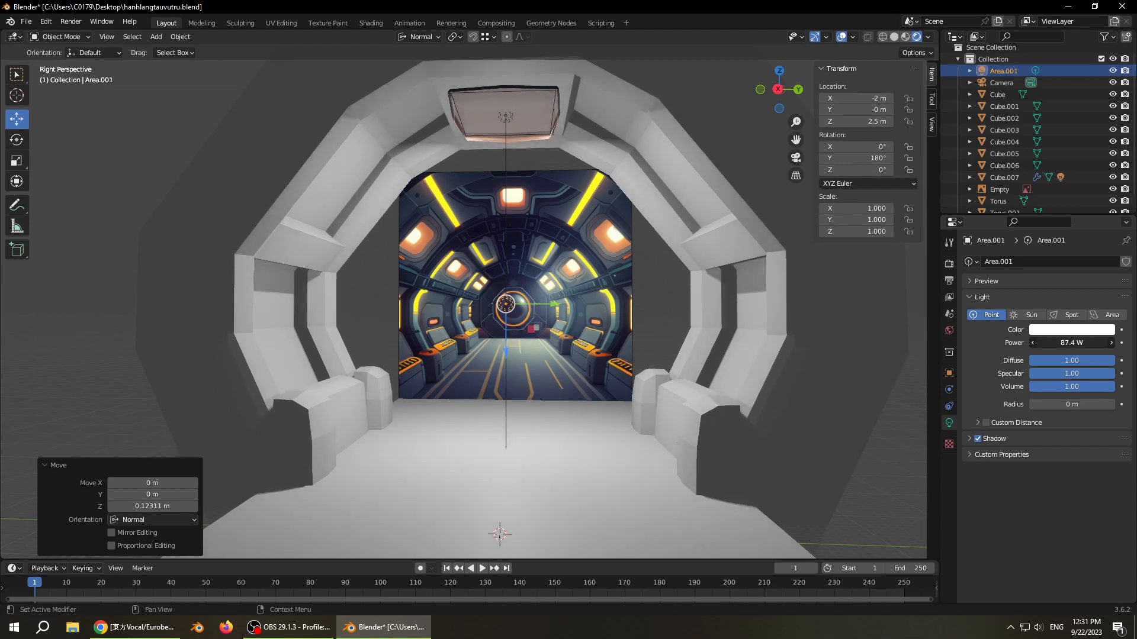
pyautogui.click(26, 22)
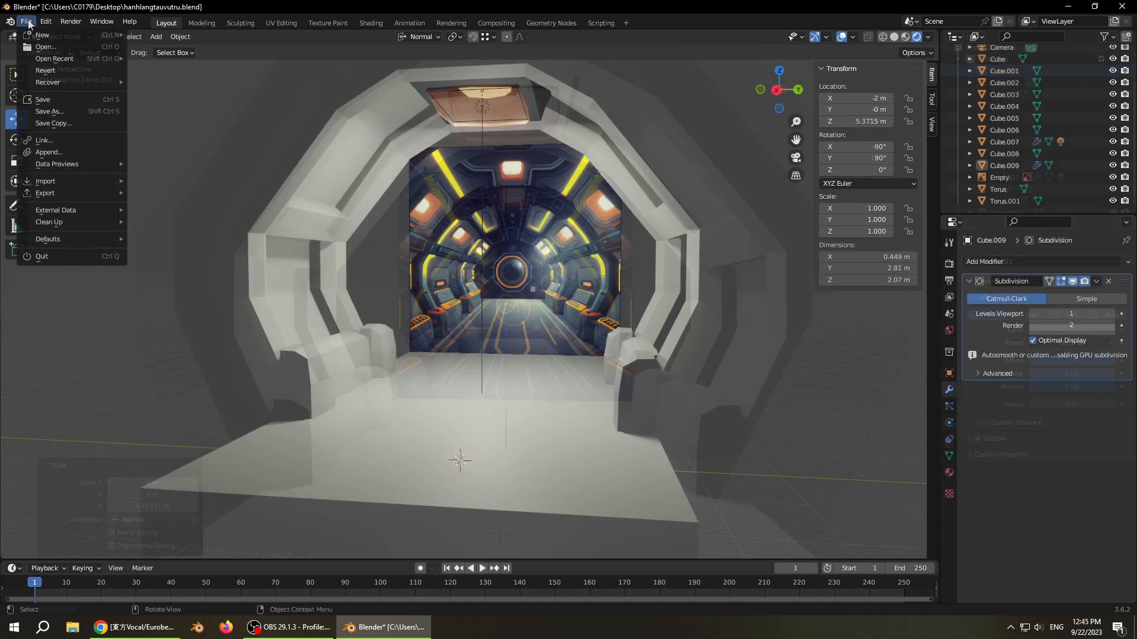
pyautogui.click(83, 101)
# - Examine the ceiling lamp with its dark frame and the lit corridor in rendered shading, close up and from outside
pyautogui.hotkey('shift', '`')
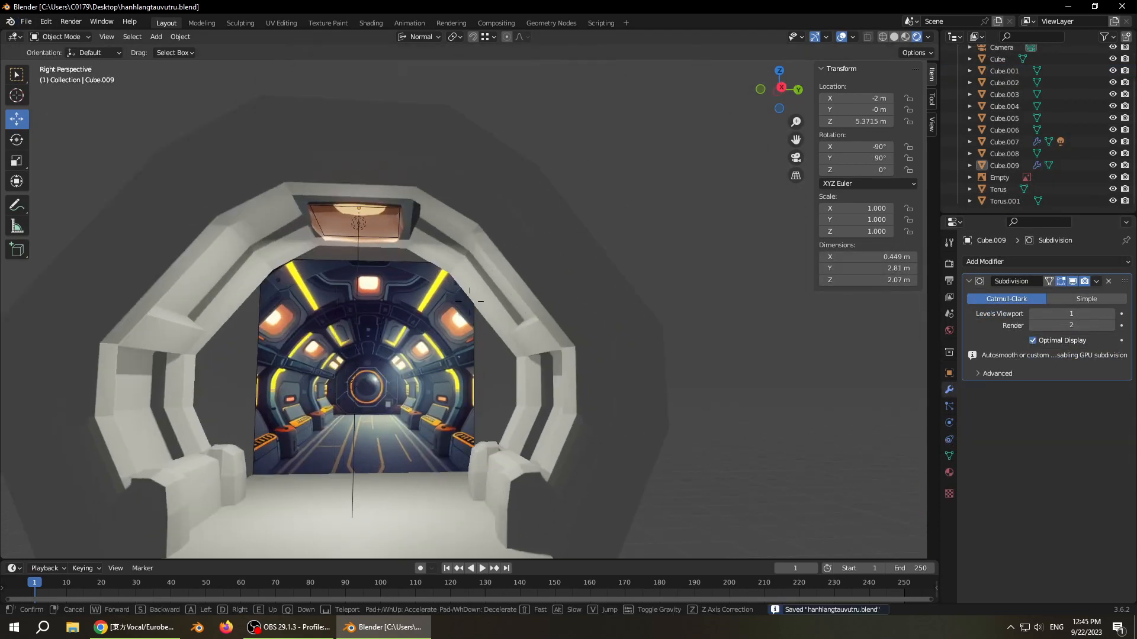
pyautogui.press('w')
pyautogui.press('s')
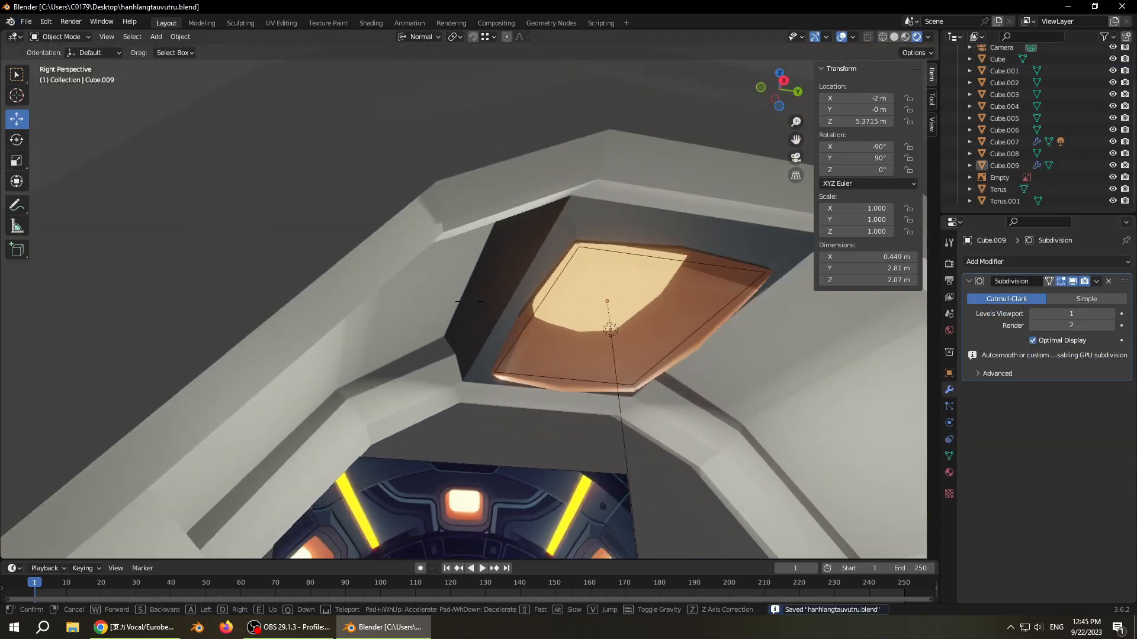
pyautogui.press('d')
pyautogui.press('w')
pyautogui.press('s')
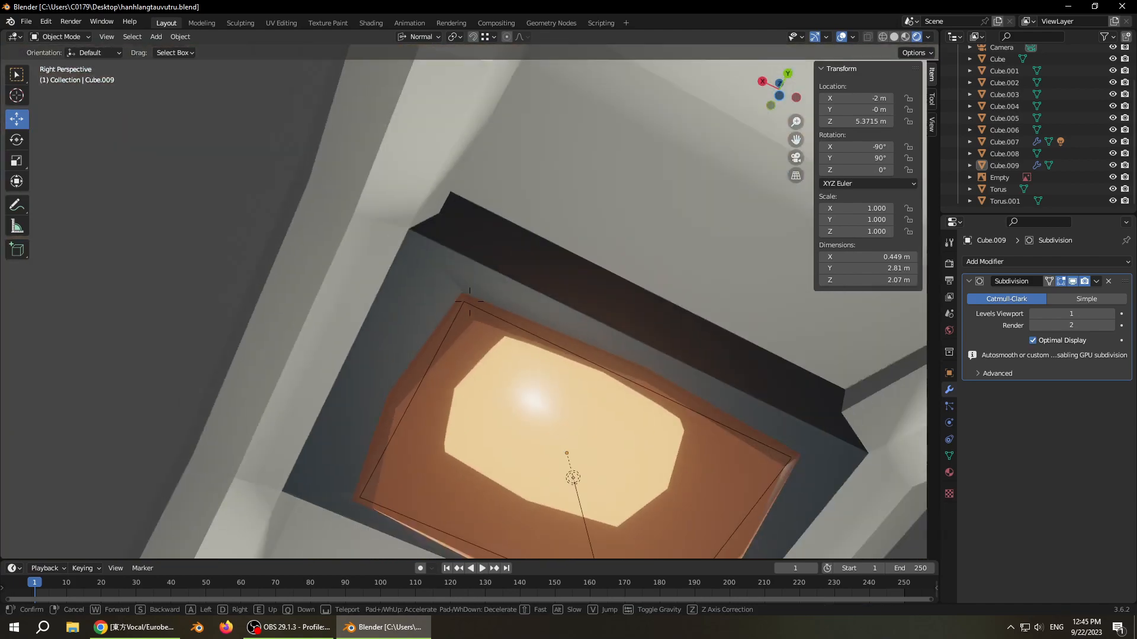
pyautogui.press('w')
pyautogui.press('s')
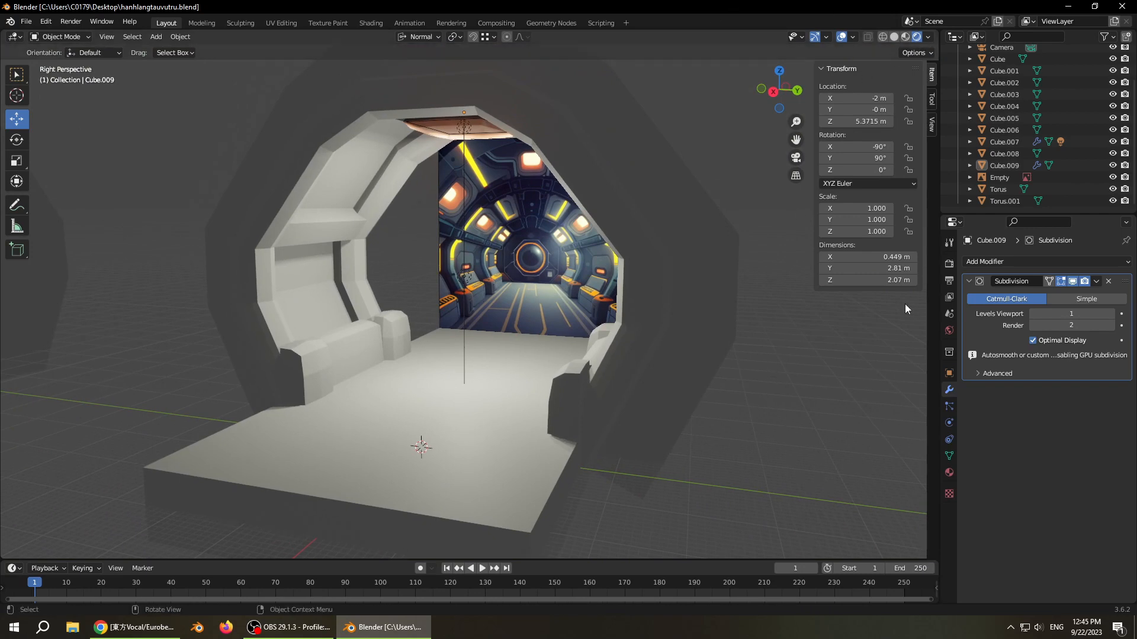
pyautogui.hotkey('shift', '`')
pyautogui.press('w')
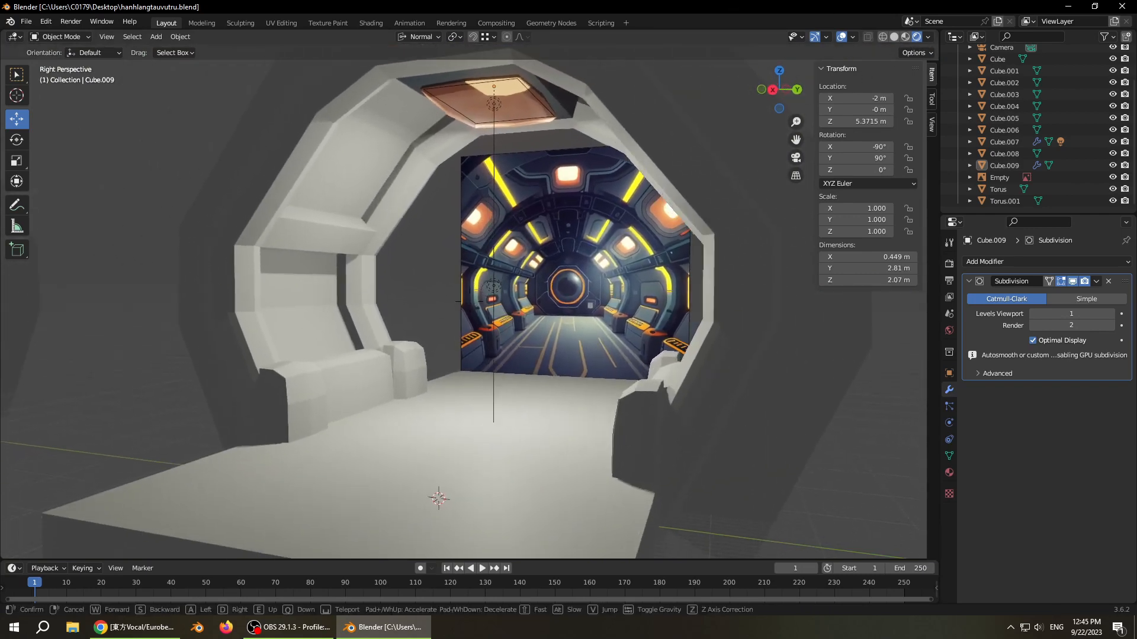
pyautogui.press('s')
pyautogui.press('w')
pyautogui.click(788, 365)
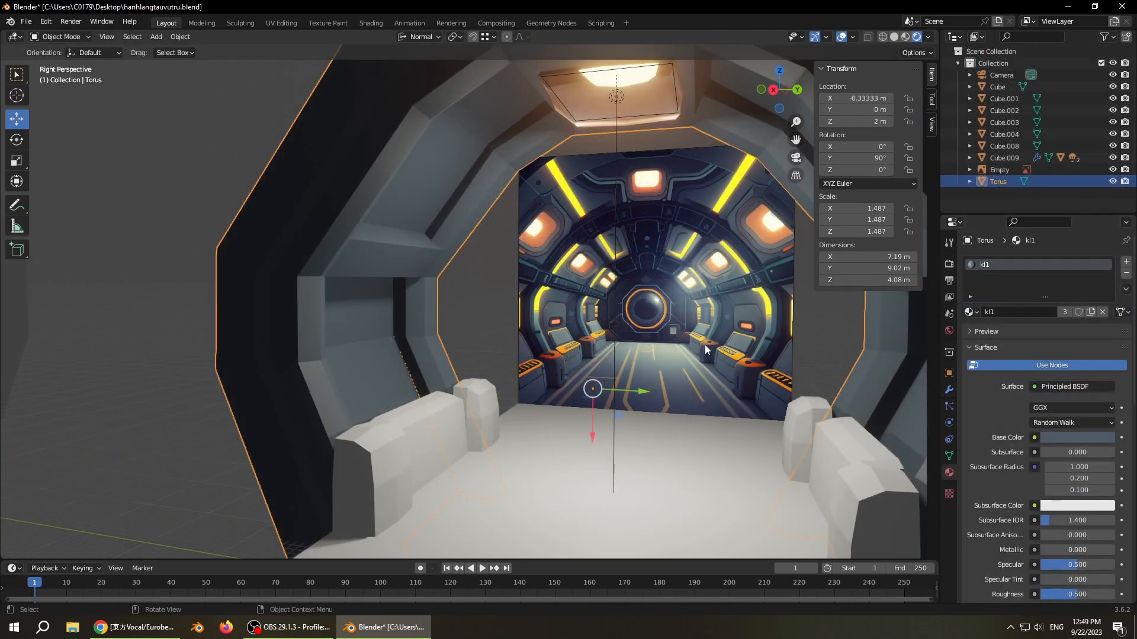
# - Inspect the arches and walls with the kl1 material from outside and inside the corridor
pyautogui.hotkey('shift', '`')
pyautogui.press('s')
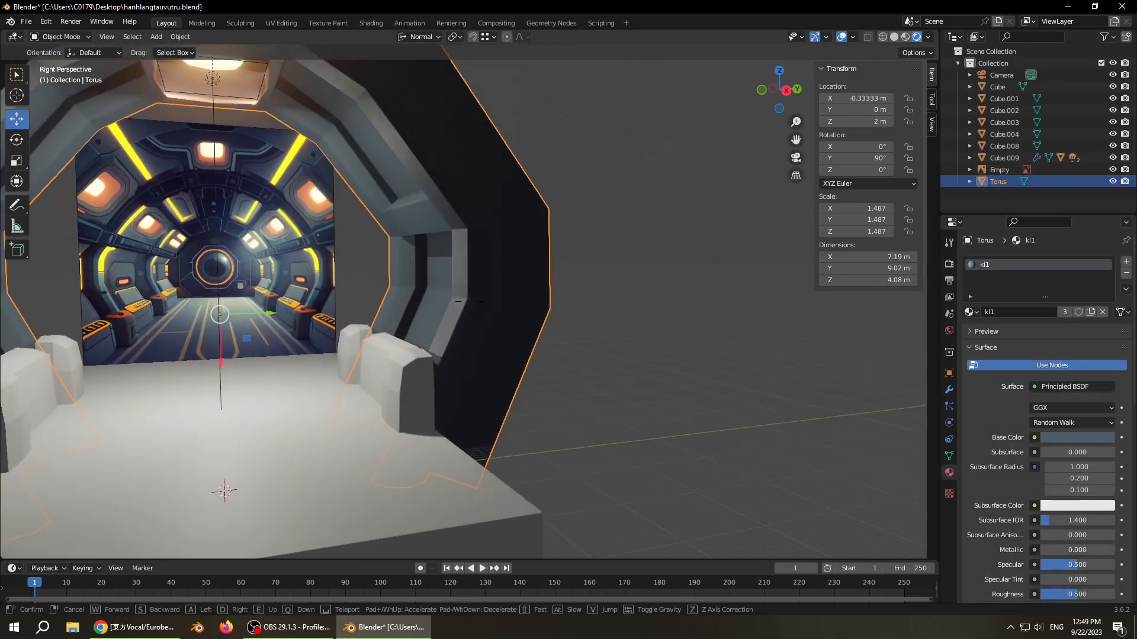
pyautogui.click(701, 345)
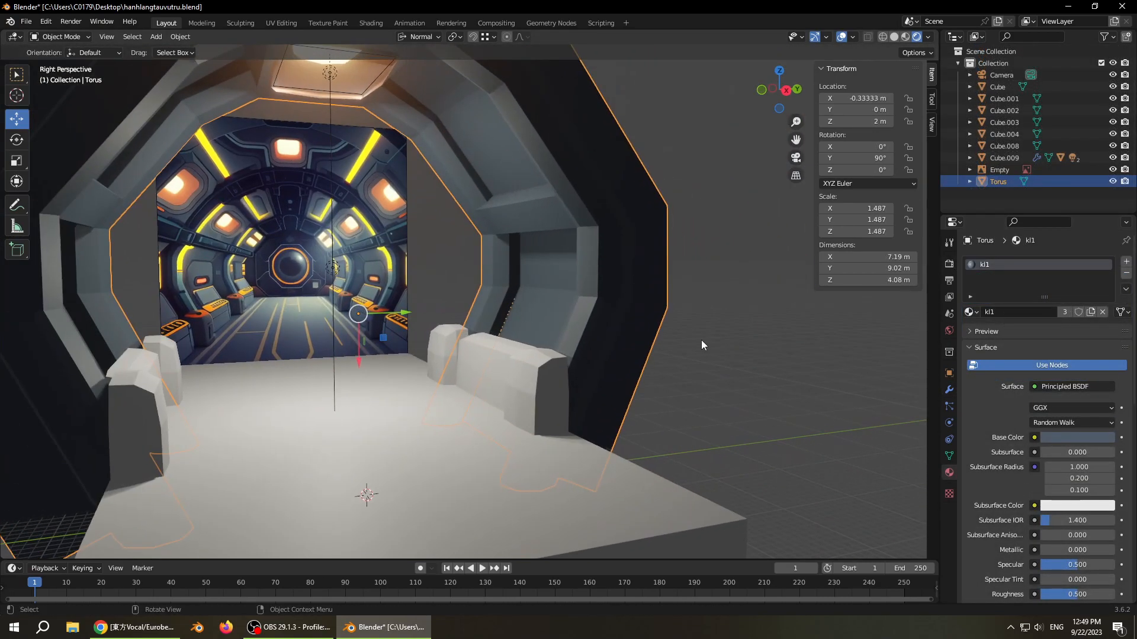
pyautogui.hotkey('shift', '`')
pyautogui.press('w')
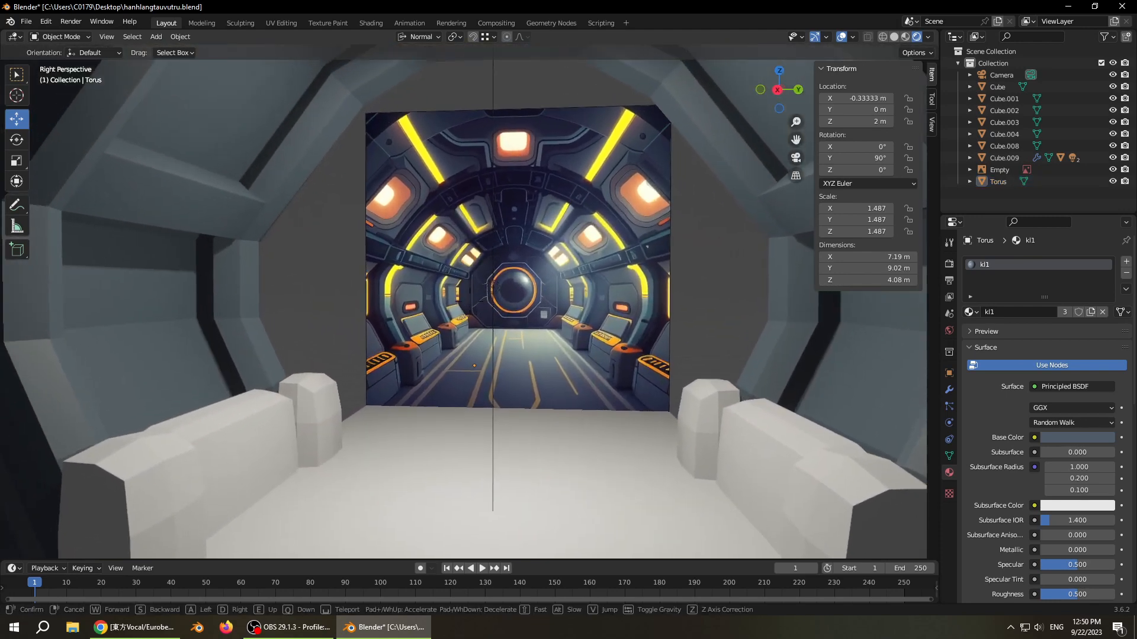
pyautogui.press('s')
pyautogui.press('w')
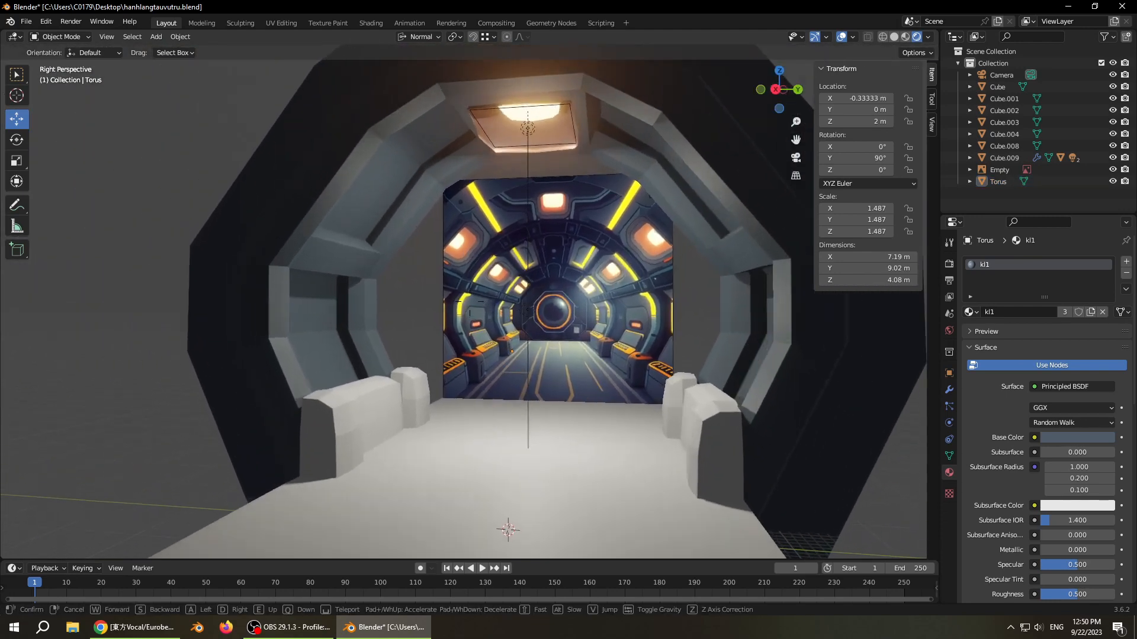
# - Assign the existing kl1 material to the corridor's floor block
pyautogui.press('s')
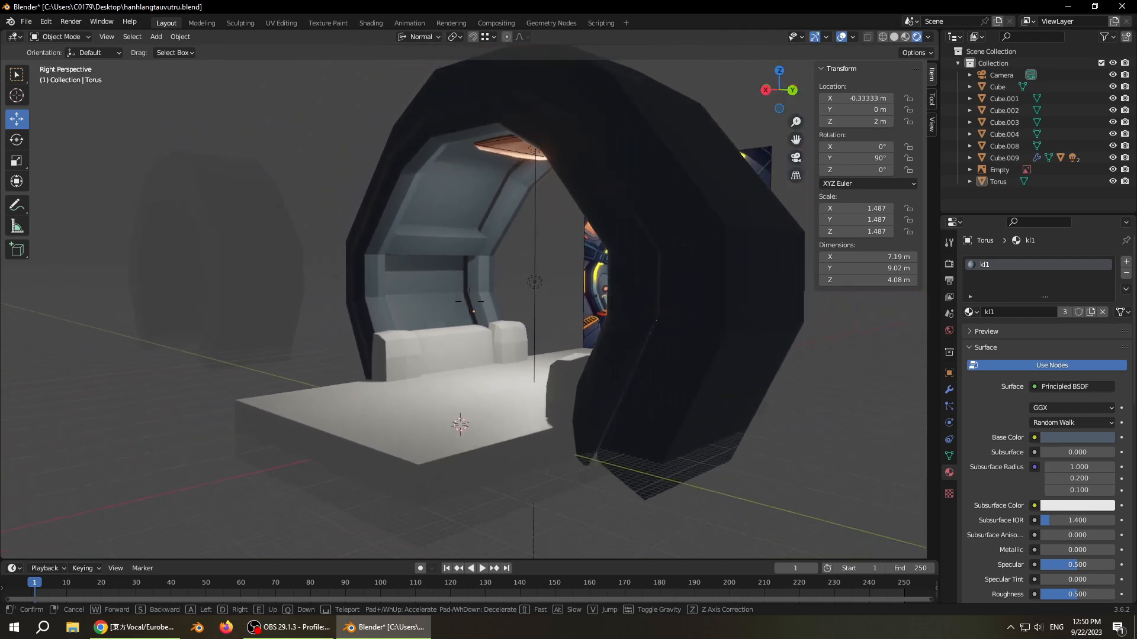
pyautogui.press('w')
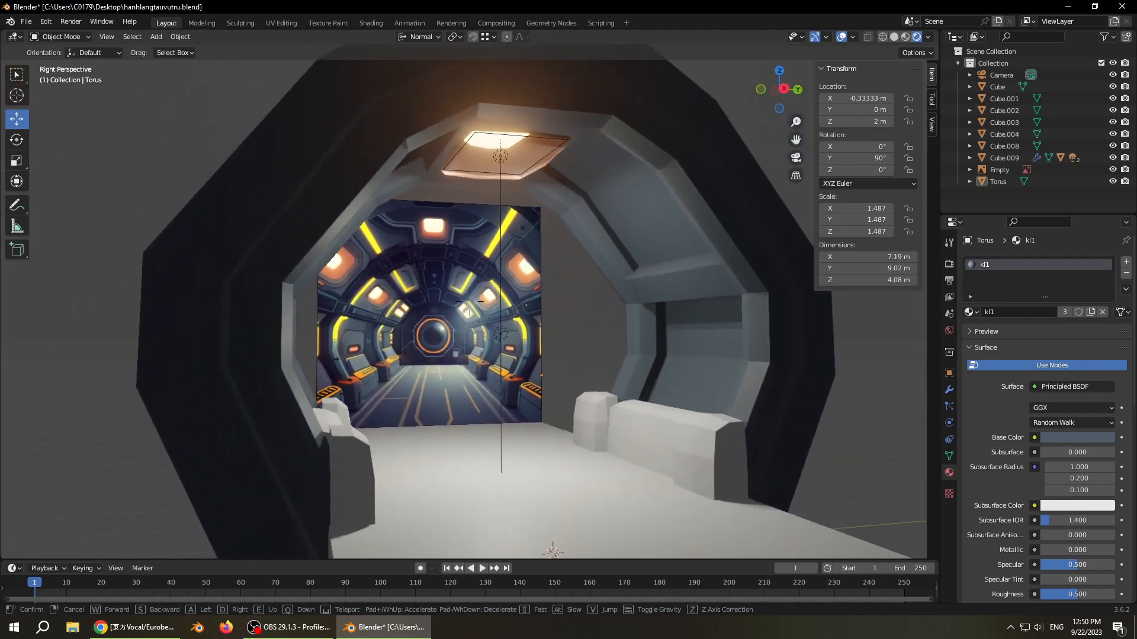
pyautogui.press('Escape')
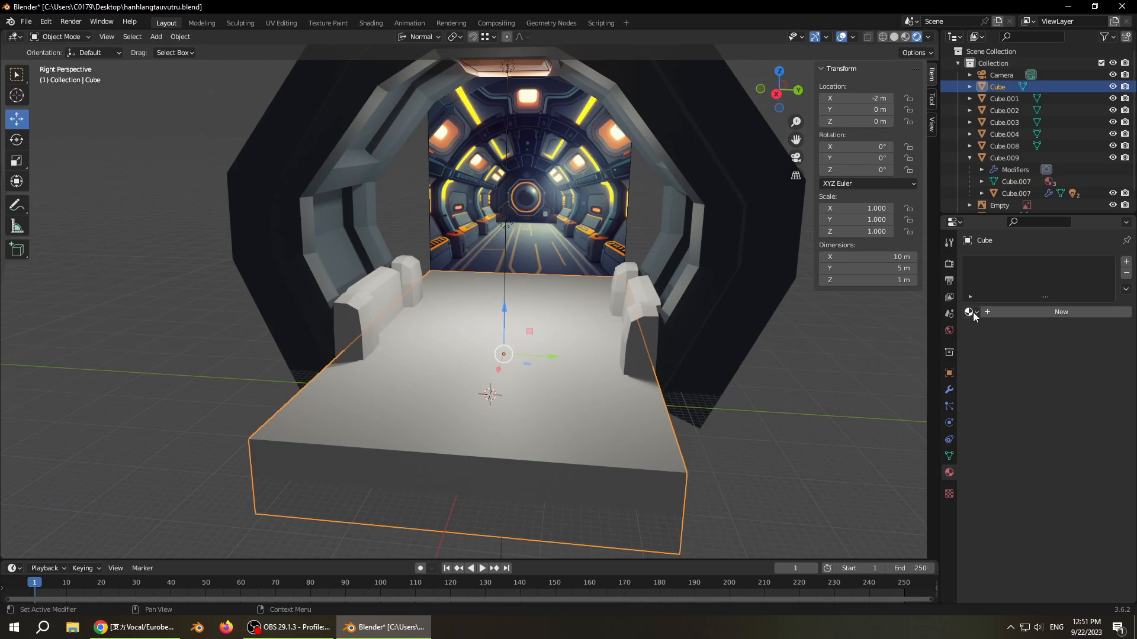
pyautogui.click(971, 312)
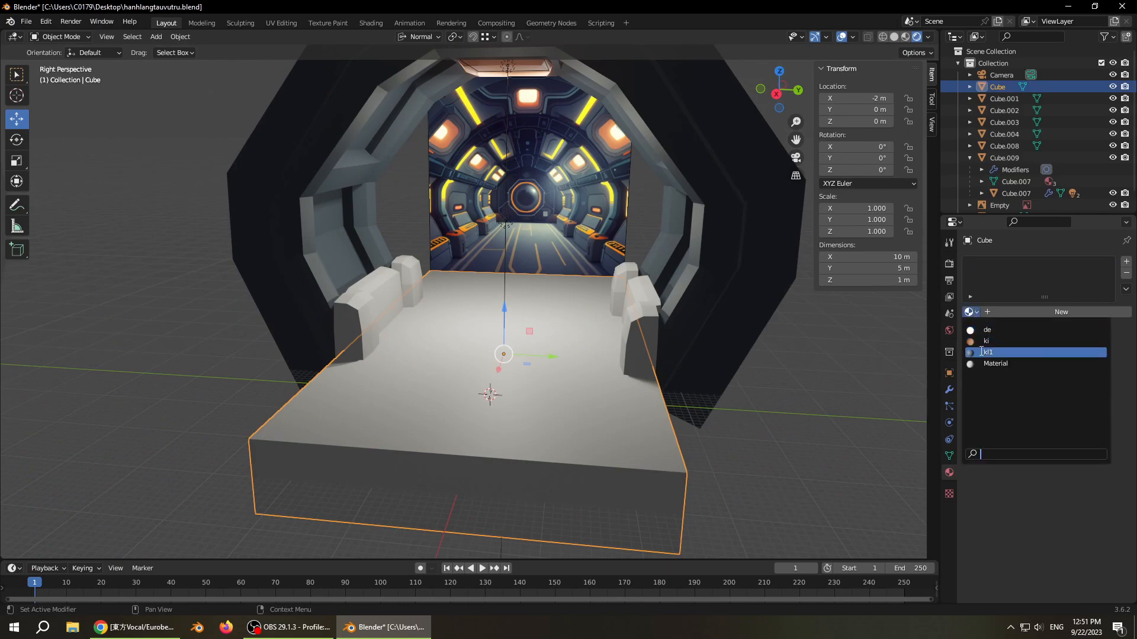
pyautogui.click(981, 351)
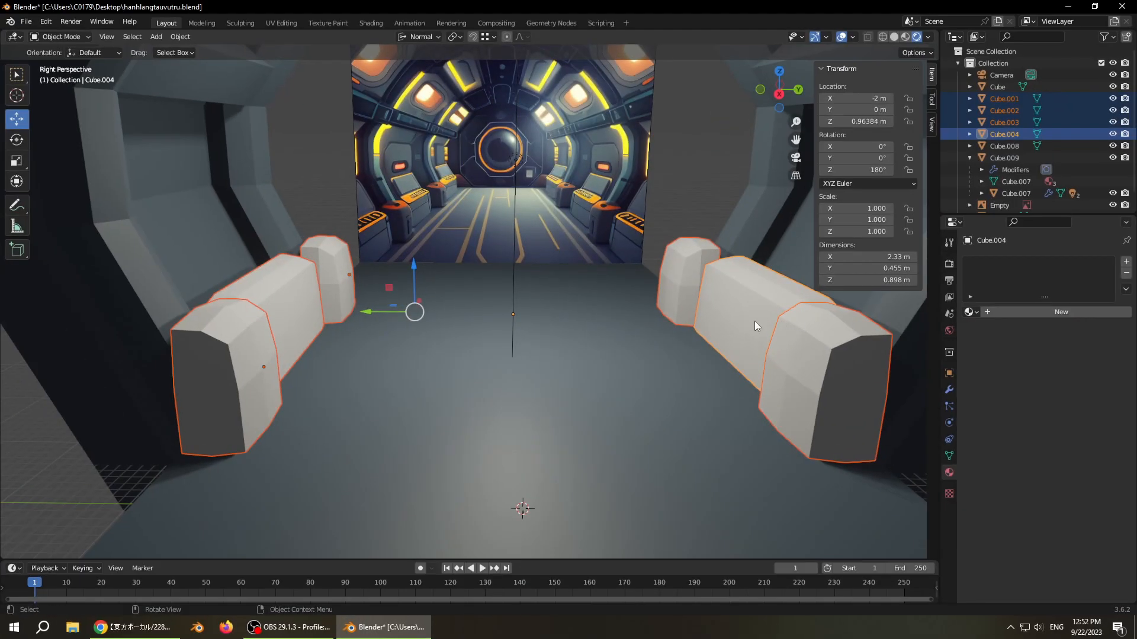
# - Join the selected seat blocks on both sides of the corridor into one object and assign it the kl1 material
pyautogui.hotkey('ctrl', 'j')
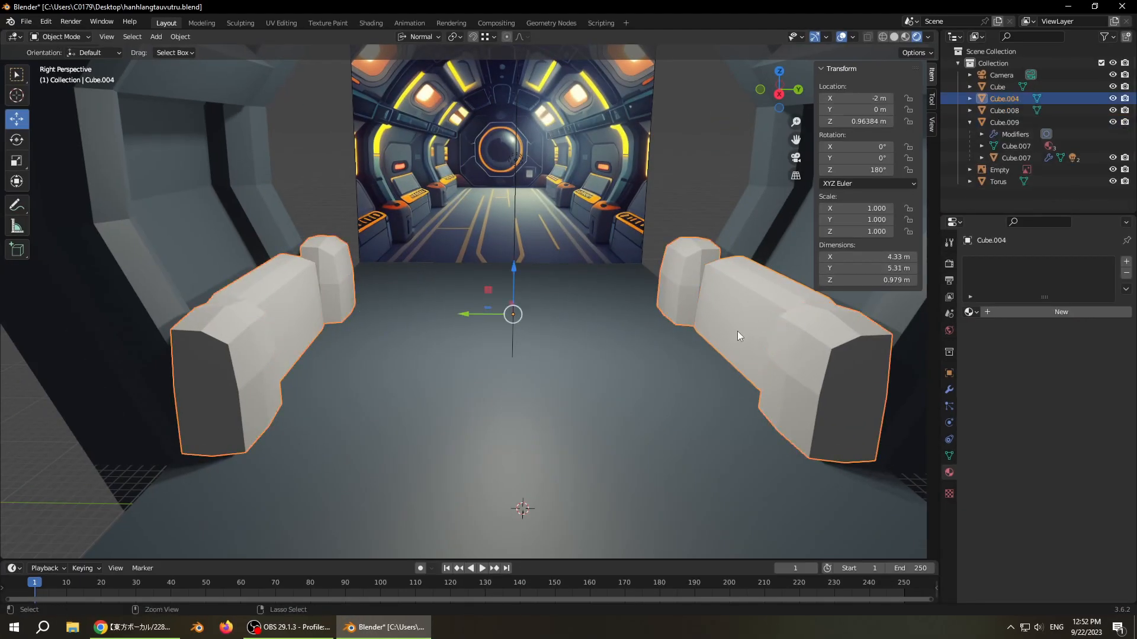
pyautogui.click(972, 312)
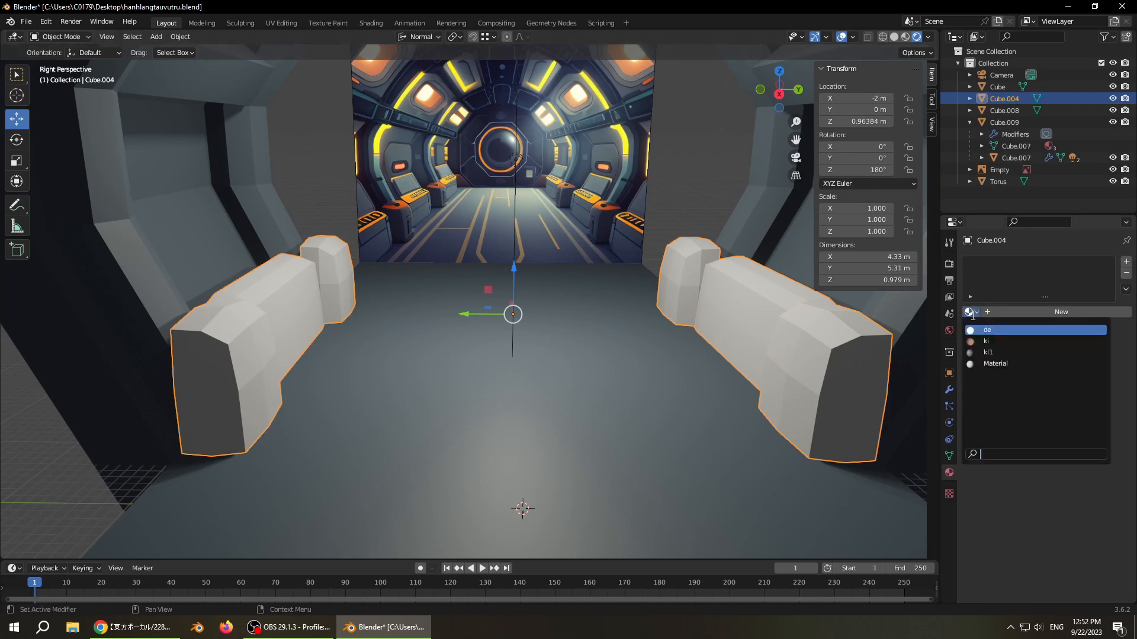
pyautogui.click(982, 352)
pyautogui.click(563, 361)
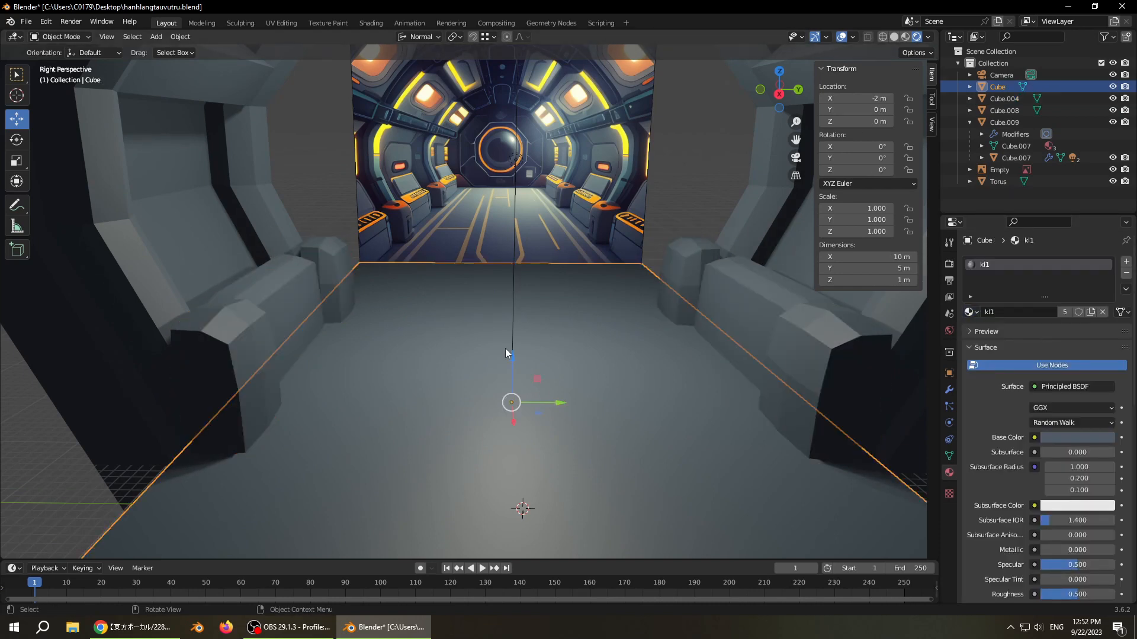
pyautogui.click(295, 301)
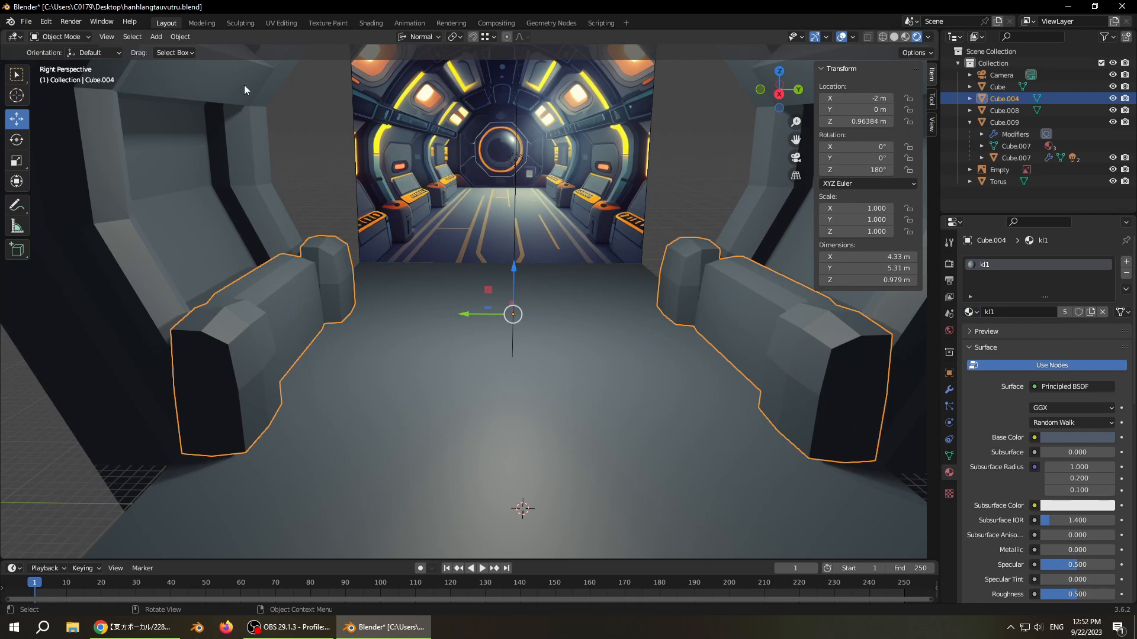
pyautogui.hotkey('ctrl', 'z')
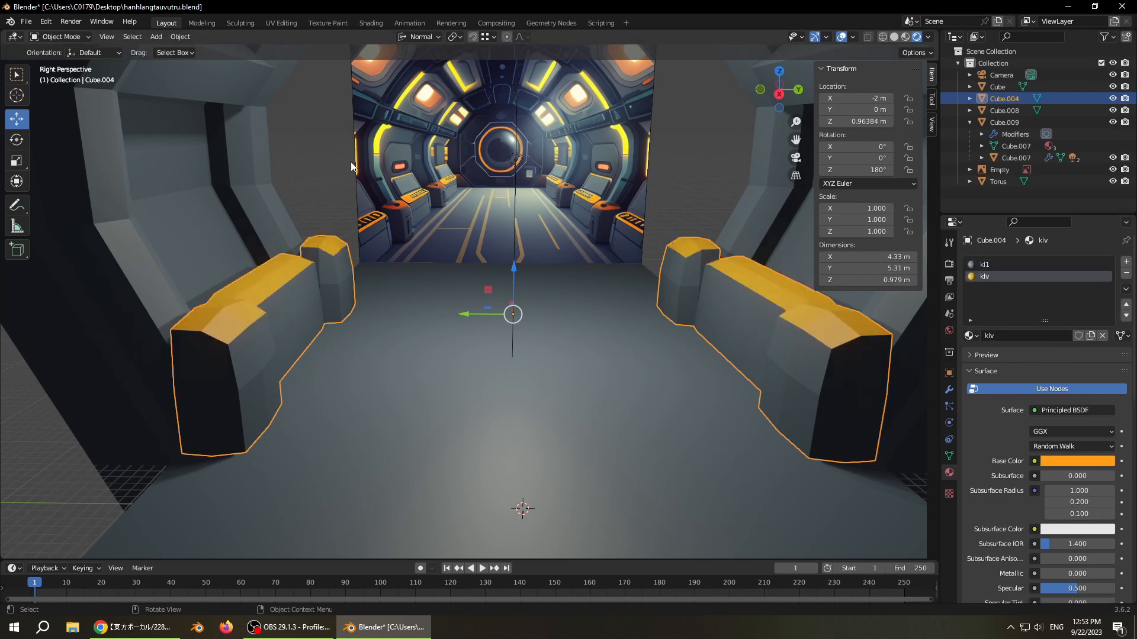
# - Save the scene file
pyautogui.hotkey('shift', '`')
pyautogui.press('s')
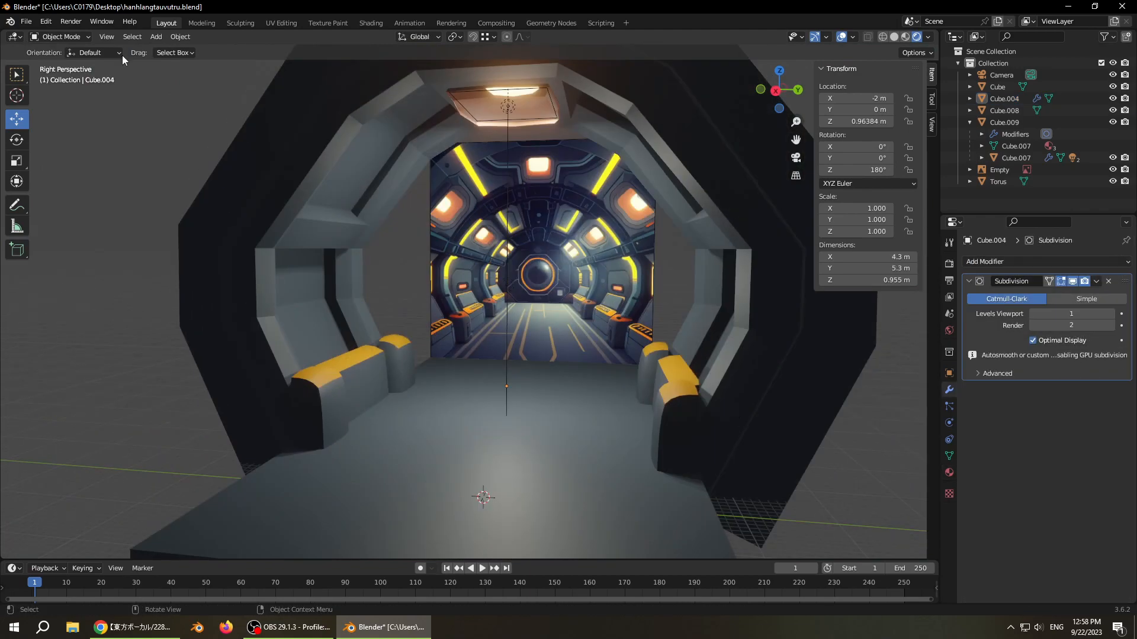
pyautogui.click(27, 22)
pyautogui.click(41, 99)
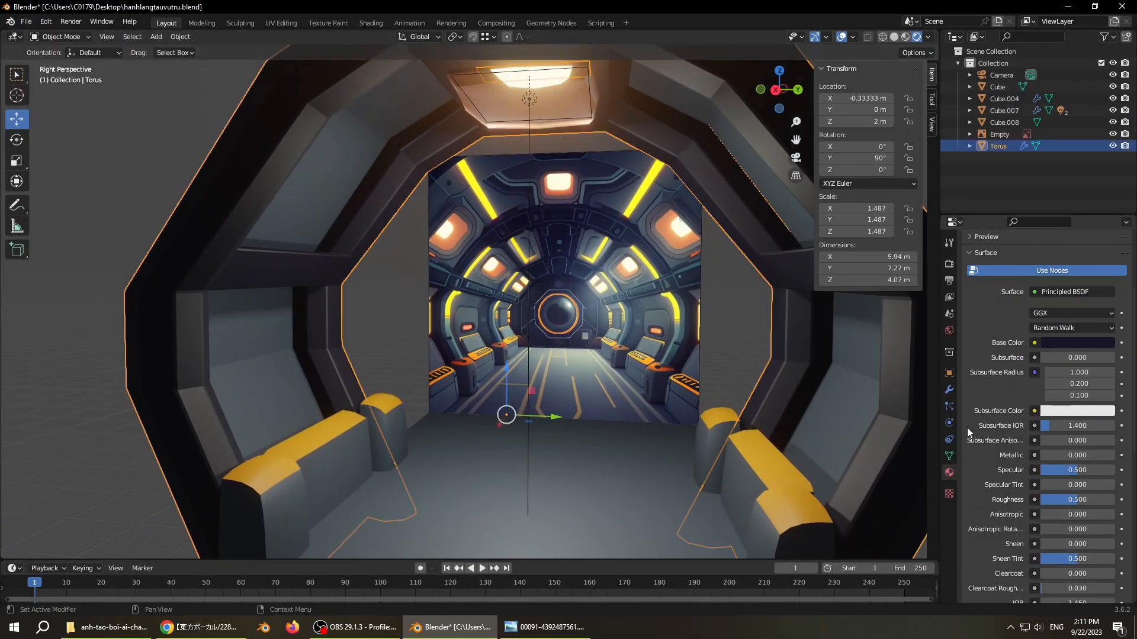
# - Set the Metallic value of the arch's dark material to 1.000 and sample its base color from the reference image
pyautogui.hotkey('alt', 'a')
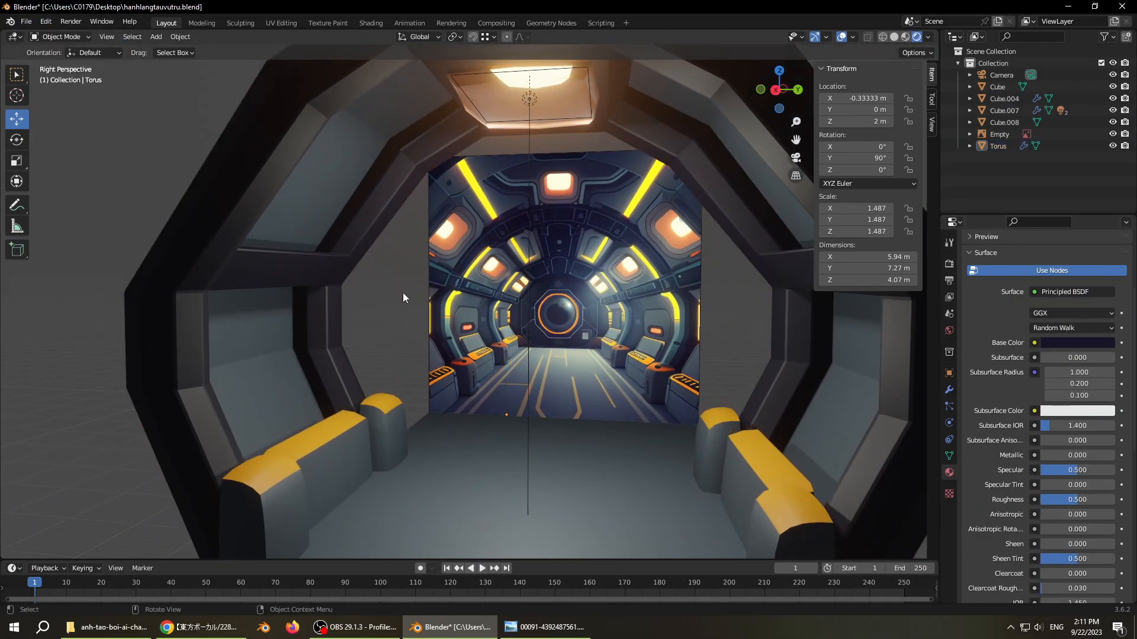
pyautogui.moveTo(1060, 455); pyautogui.dragTo(1113, 455)
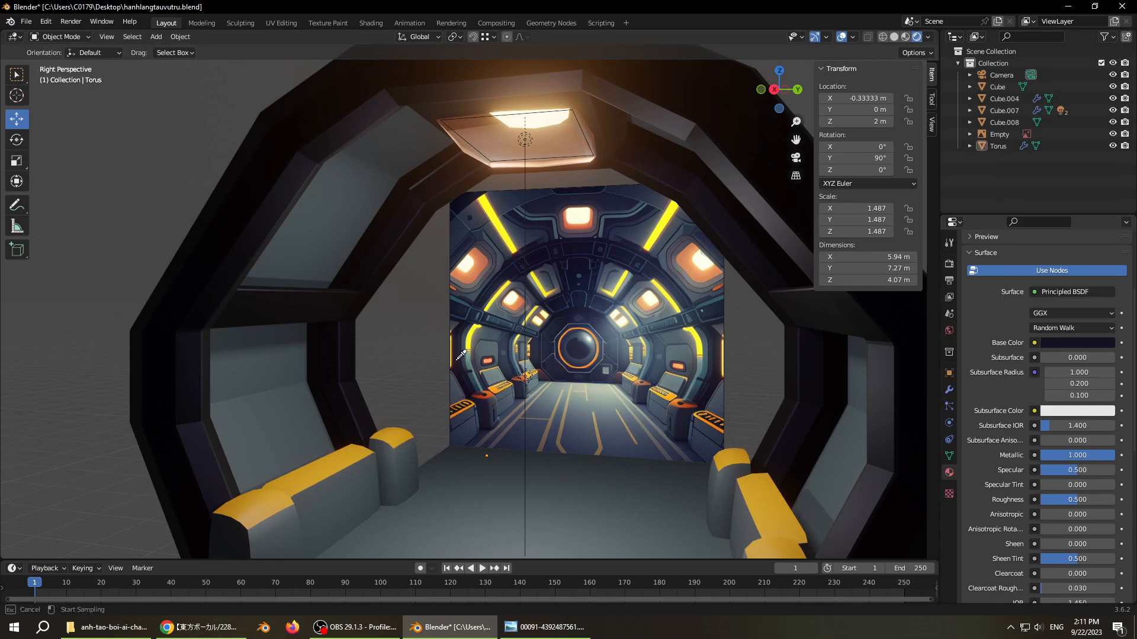
pyautogui.scroll(2, 459, 357)
pyautogui.click(555, 315)
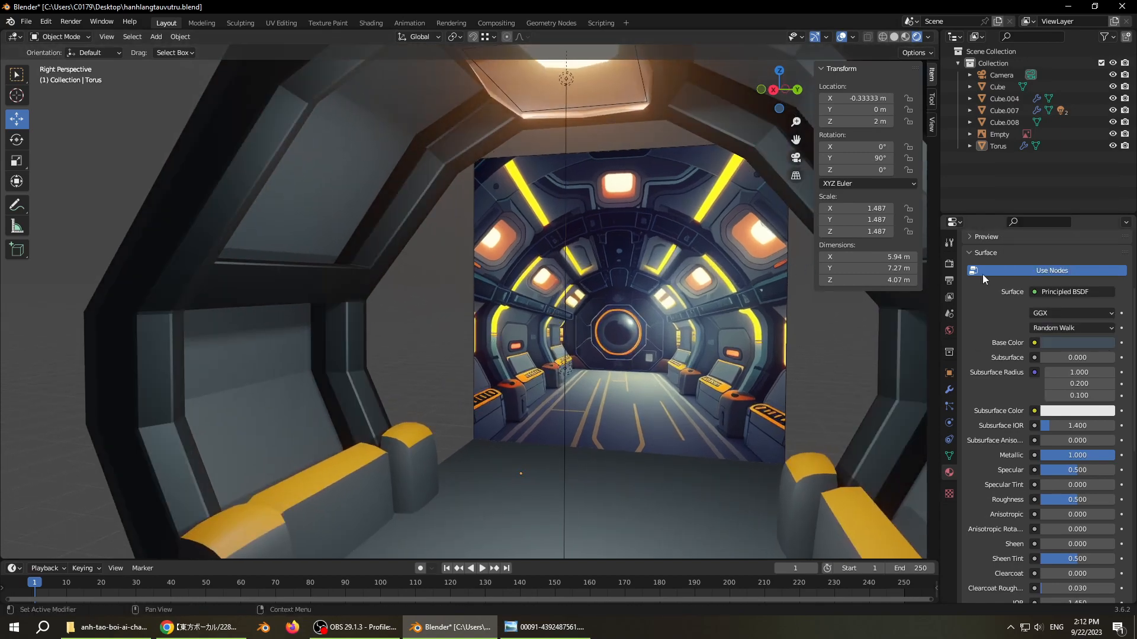
pyautogui.click(581, 340)
pyautogui.scroll(-3, 581, 341)
pyautogui.scroll(4, 581, 340)
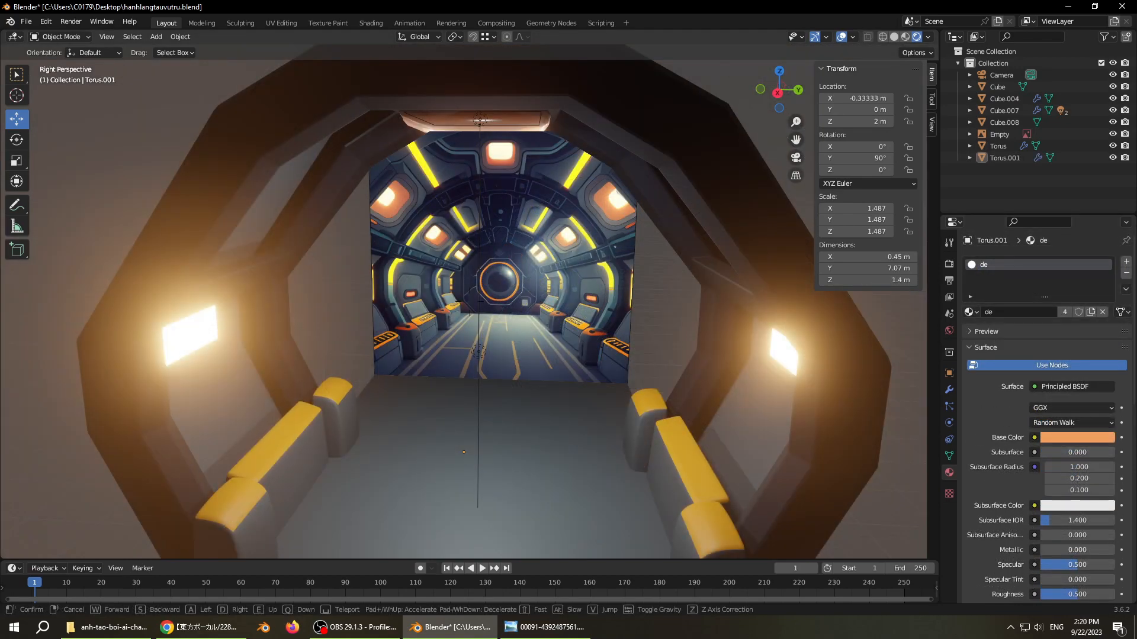
# - Inspect the glowing wall lamps, the red lighting and the second corridor section, both close up and from outside
pyautogui.press('s')
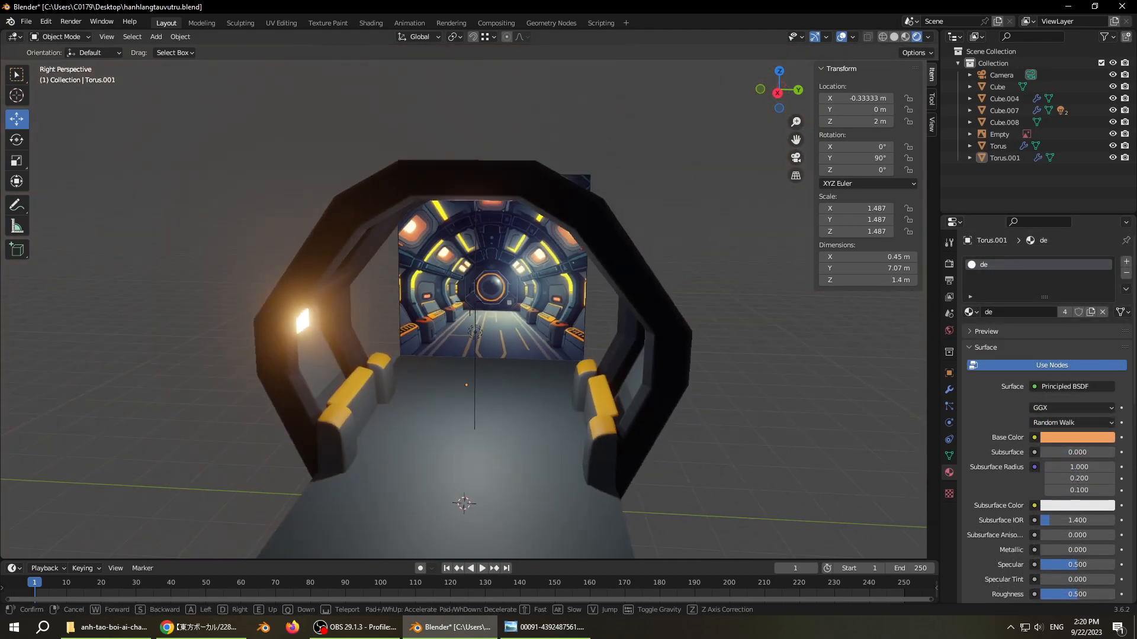
pyautogui.press('w')
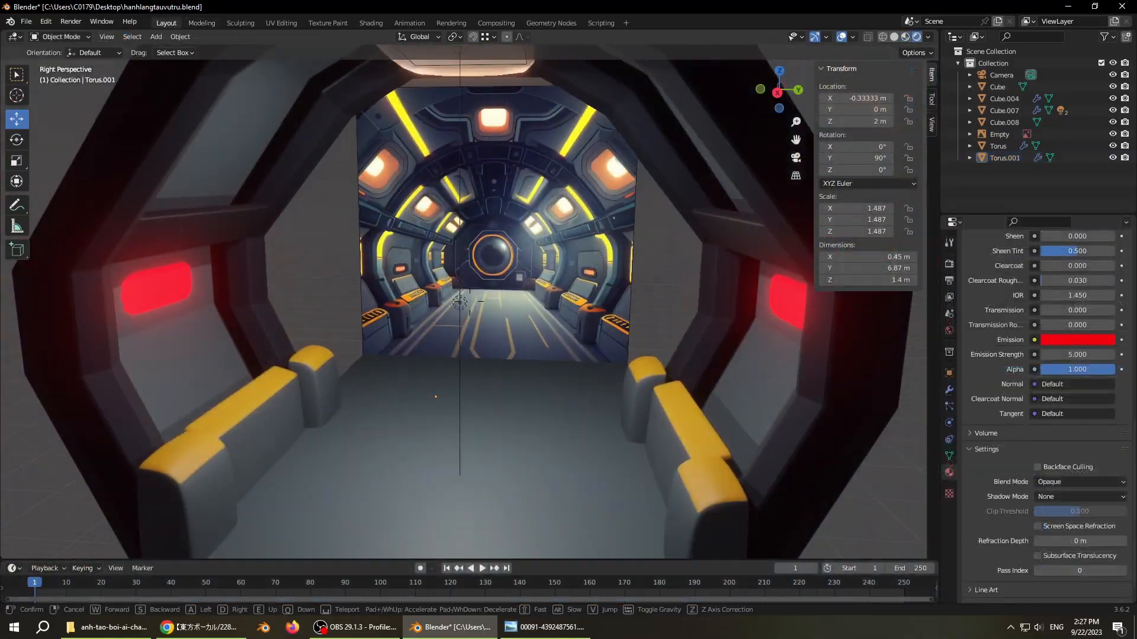
pyautogui.press('w')
pyautogui.press('s')
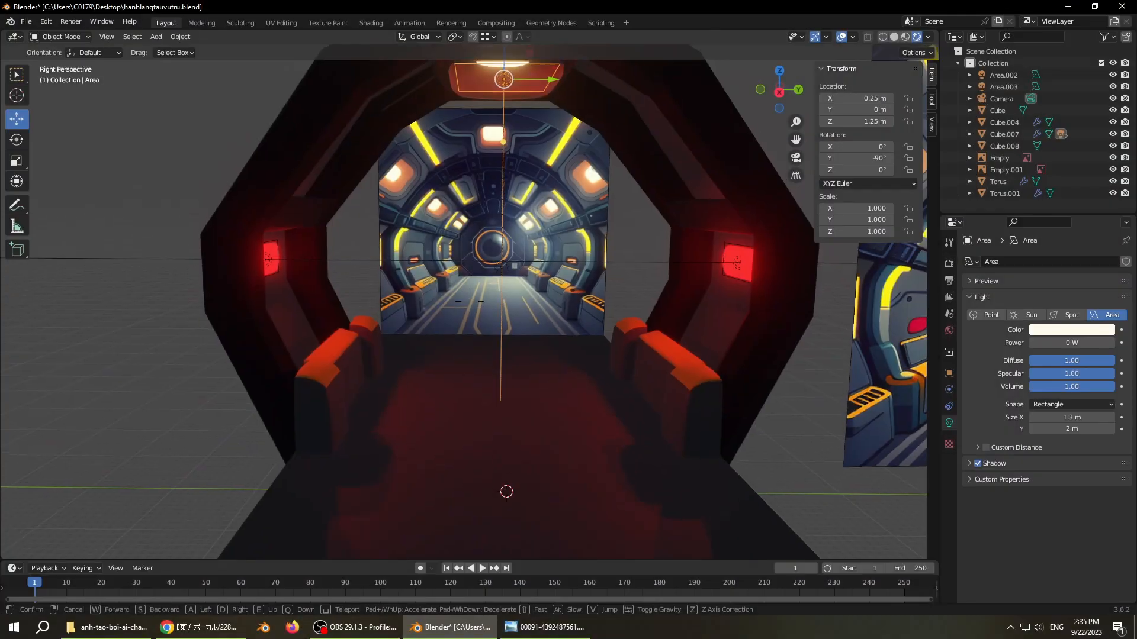
pyautogui.press('s')
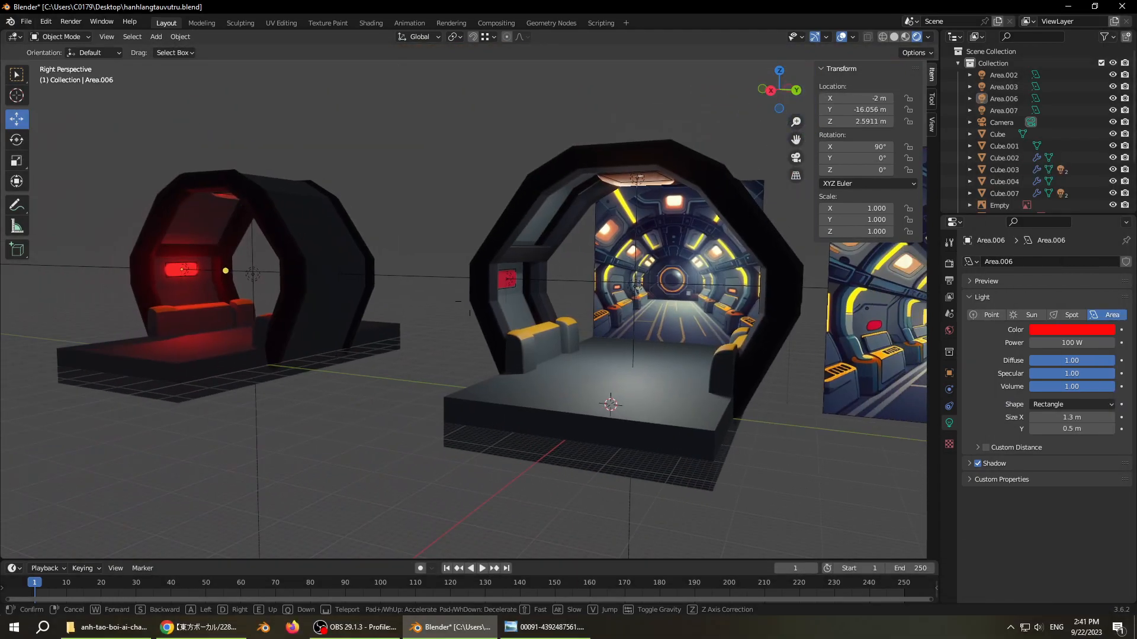
pyautogui.press('a')
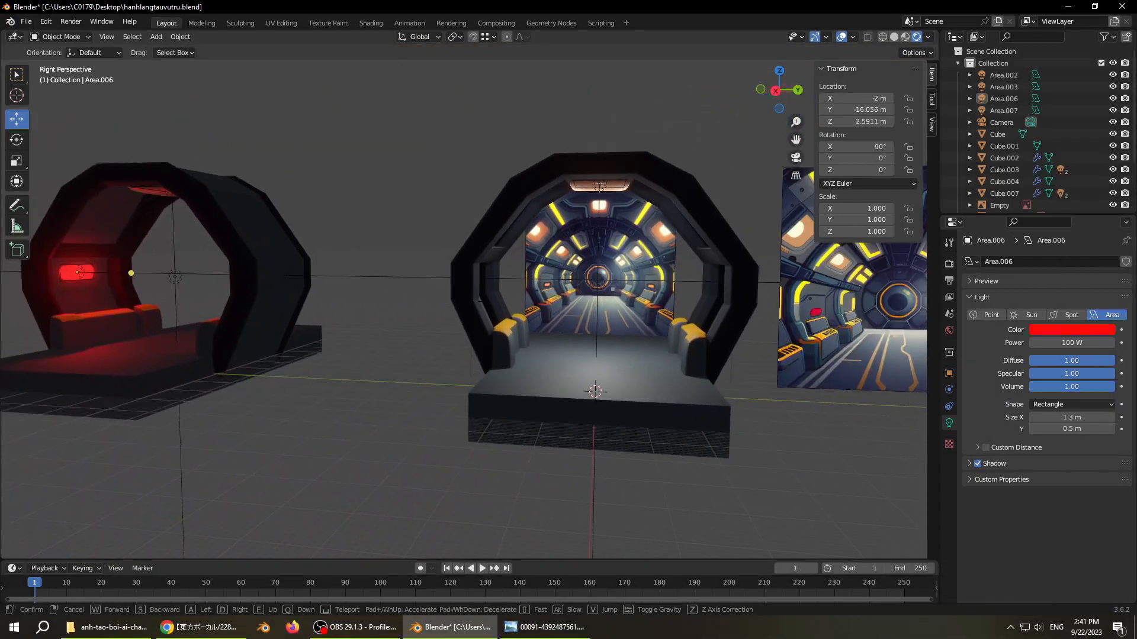
pyautogui.press('w')
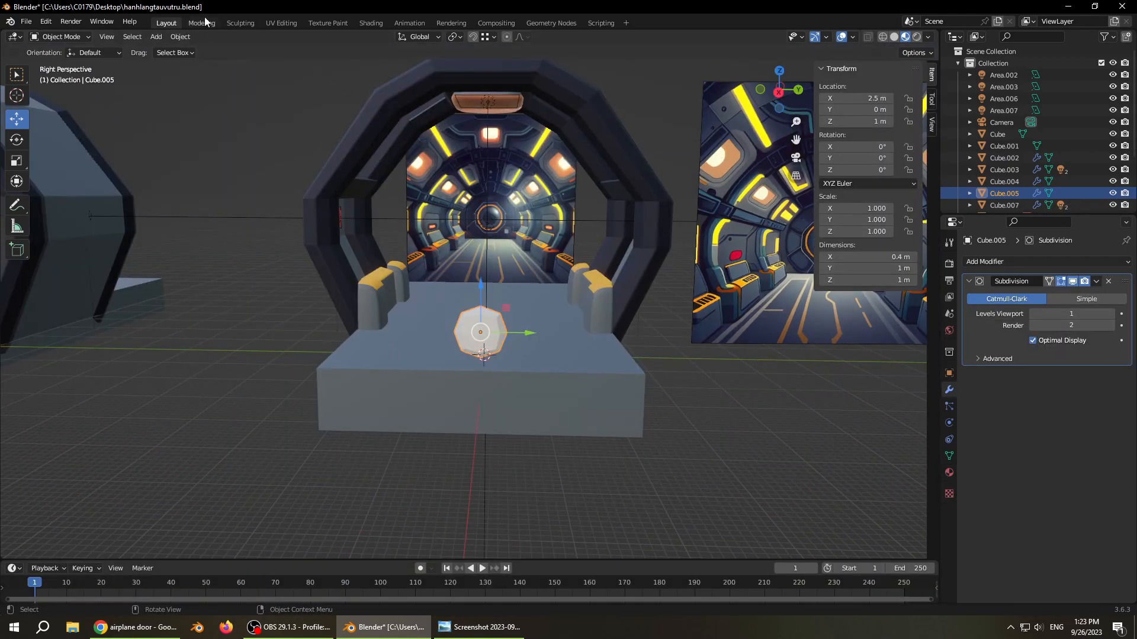
# - Lower the crease of the upper edges on the door block Cube.005 to round its top, and raise the top along Z
pyautogui.click(202, 23)
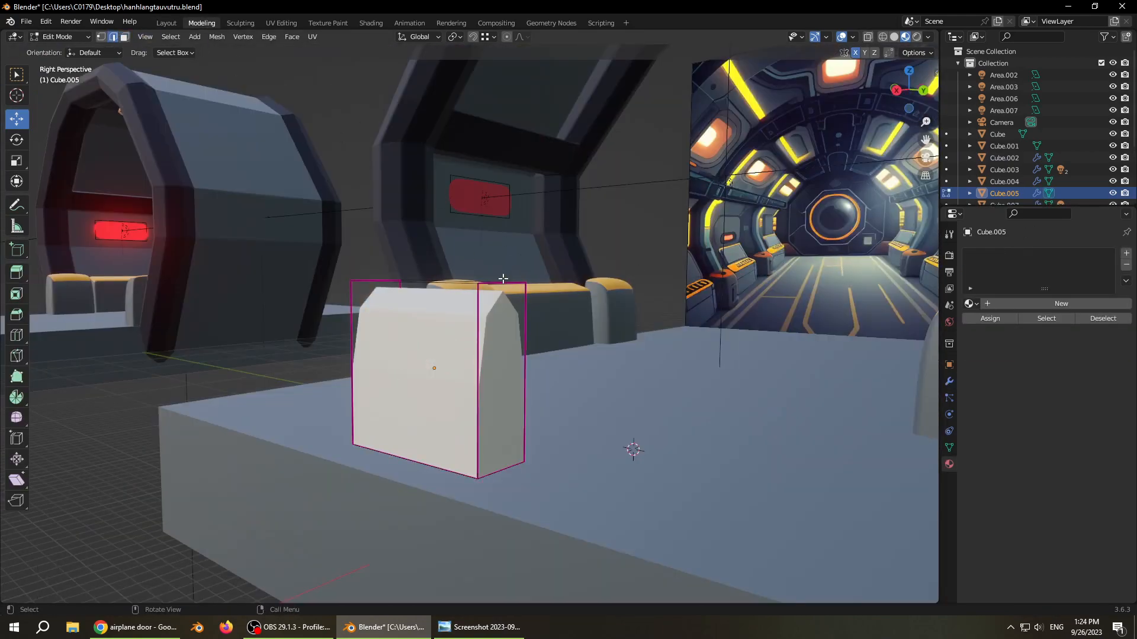
pyautogui.press('e')
pyautogui.moveTo(469, 324); pyautogui.dragTo(508, 281, button='right')
pyautogui.press('s')
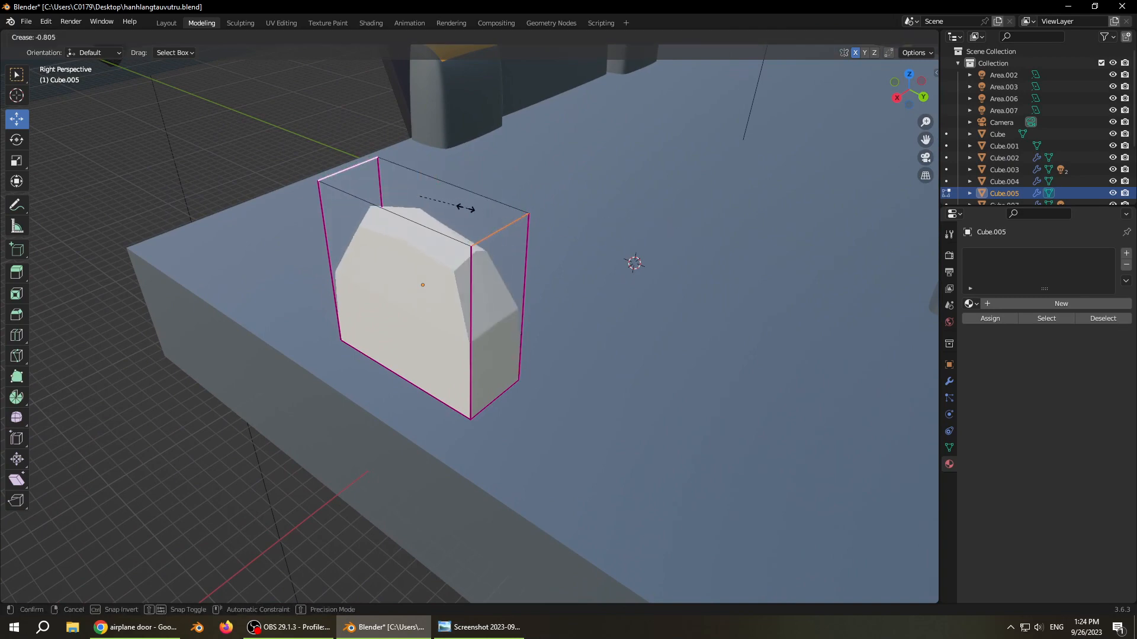
pyautogui.click(415, 203)
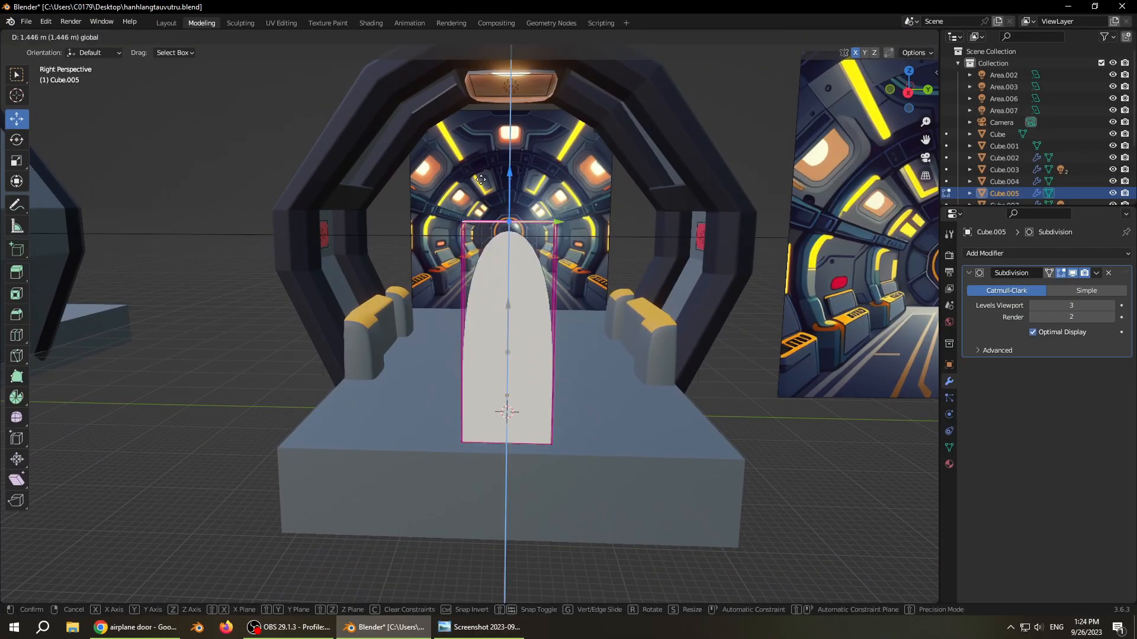
pyautogui.click(462, 104)
pyautogui.press('KP_5')
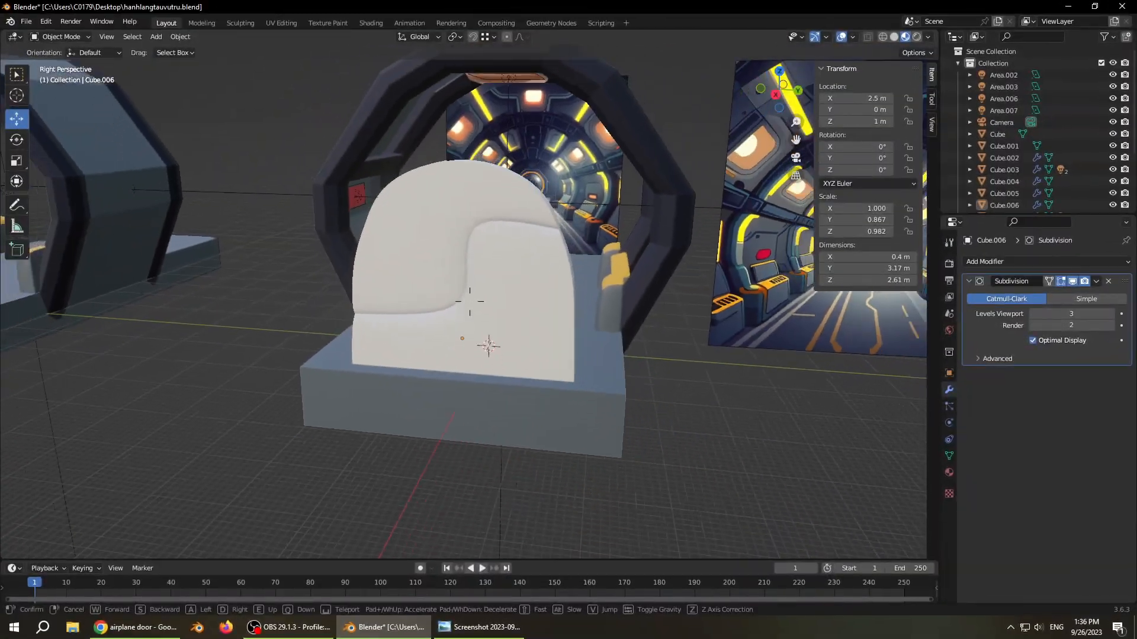
# - Examine the rounded two-part door, its curved dividing line and the see-through round window
pyautogui.press('d')
pyautogui.press('a')
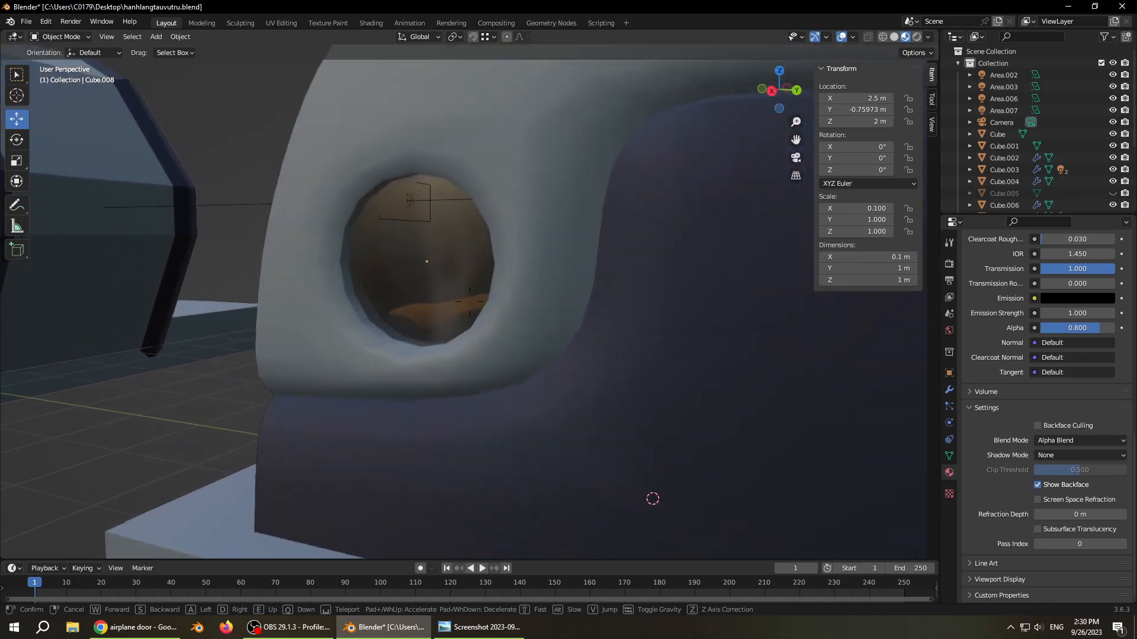
pyautogui.press('s')
pyautogui.press('w')
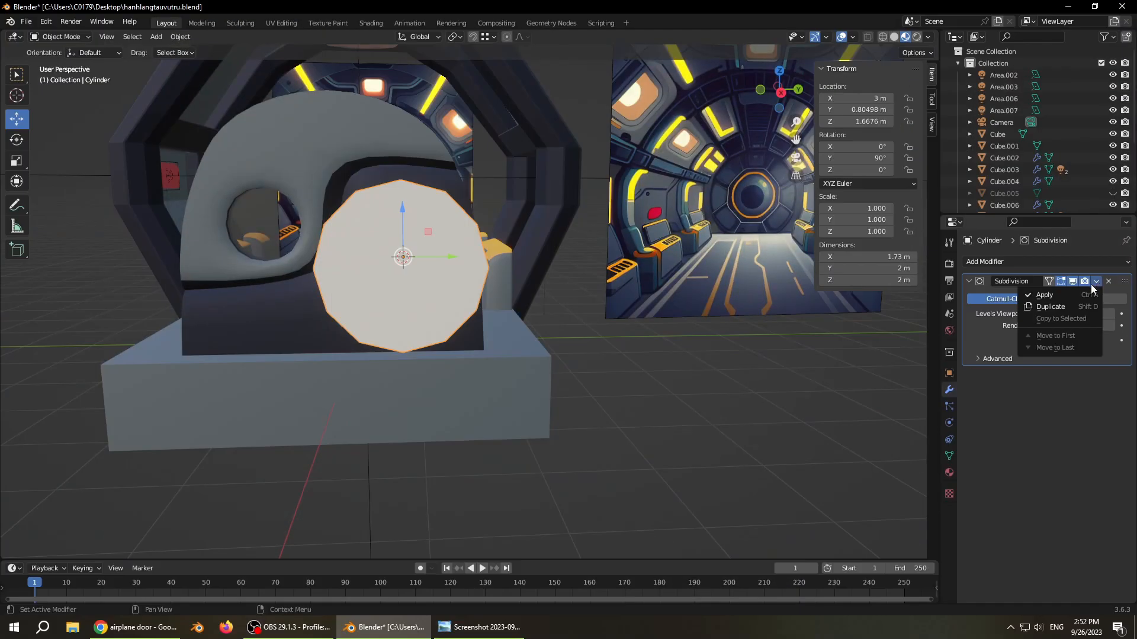
# - Apply the Subdivision modifier of the cylinder in front of the door
pyautogui.click(1067, 293)
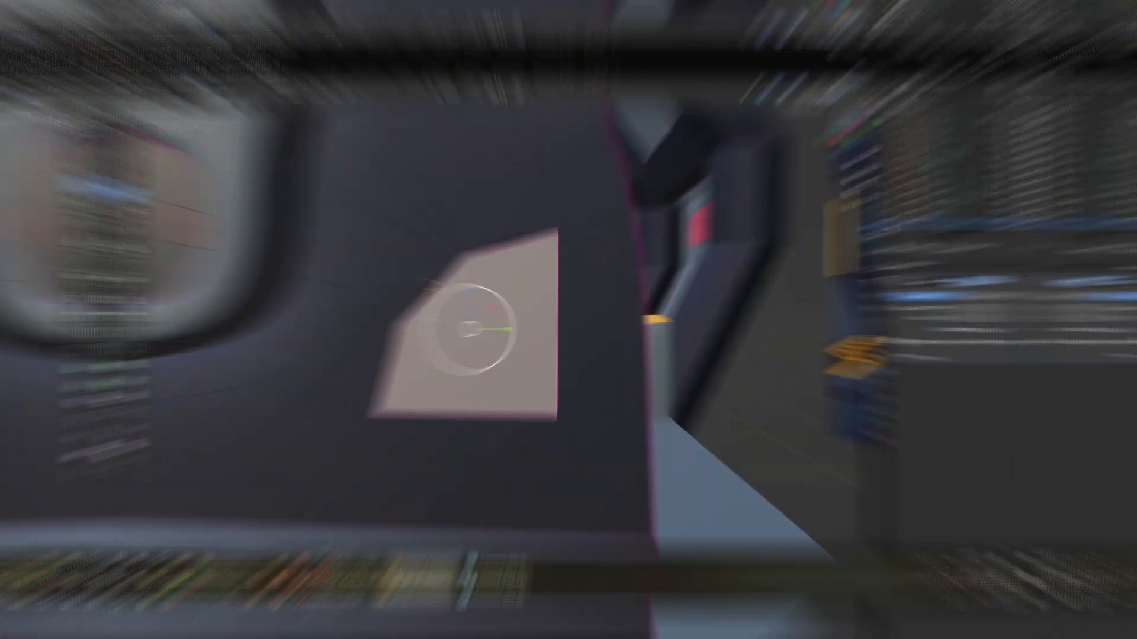
pyautogui.press('s')
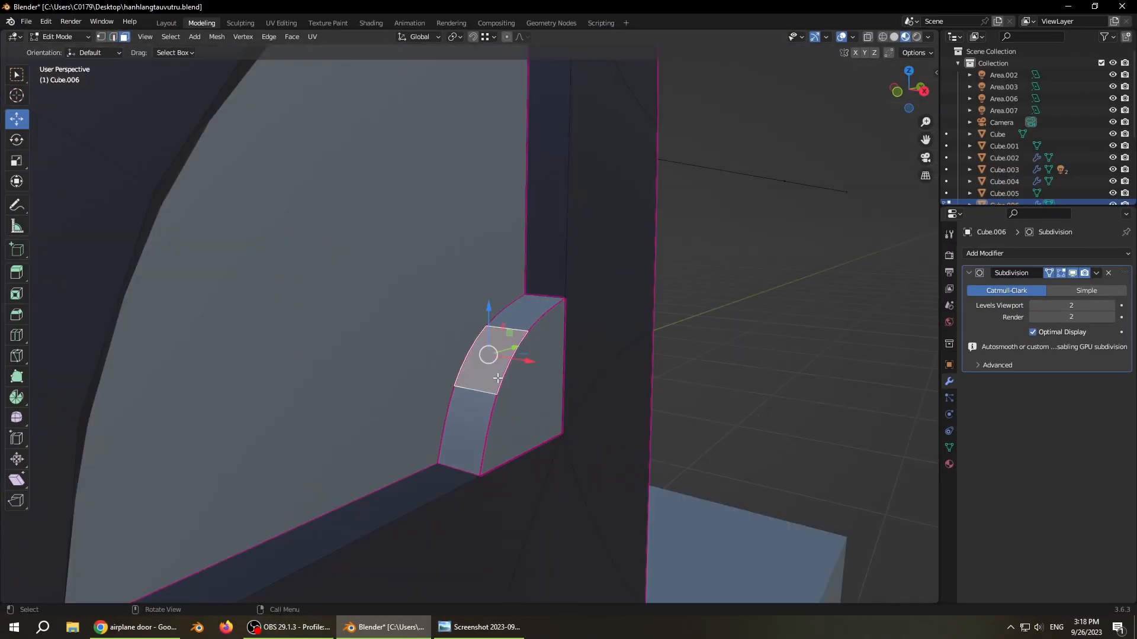
# - Select the linked faces of the quarter-round corner piece in the door recess, delimited by seam, and assign them the kl2 material
pyautogui.hotkey('ctrl', 'l')
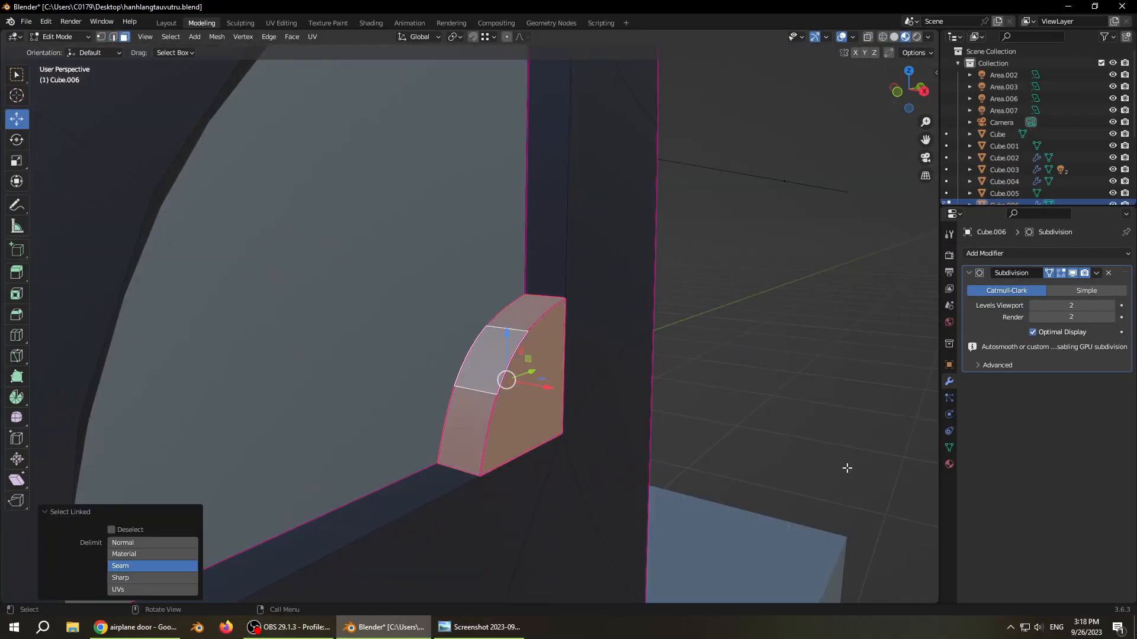
pyautogui.click(948, 464)
pyautogui.click(989, 271)
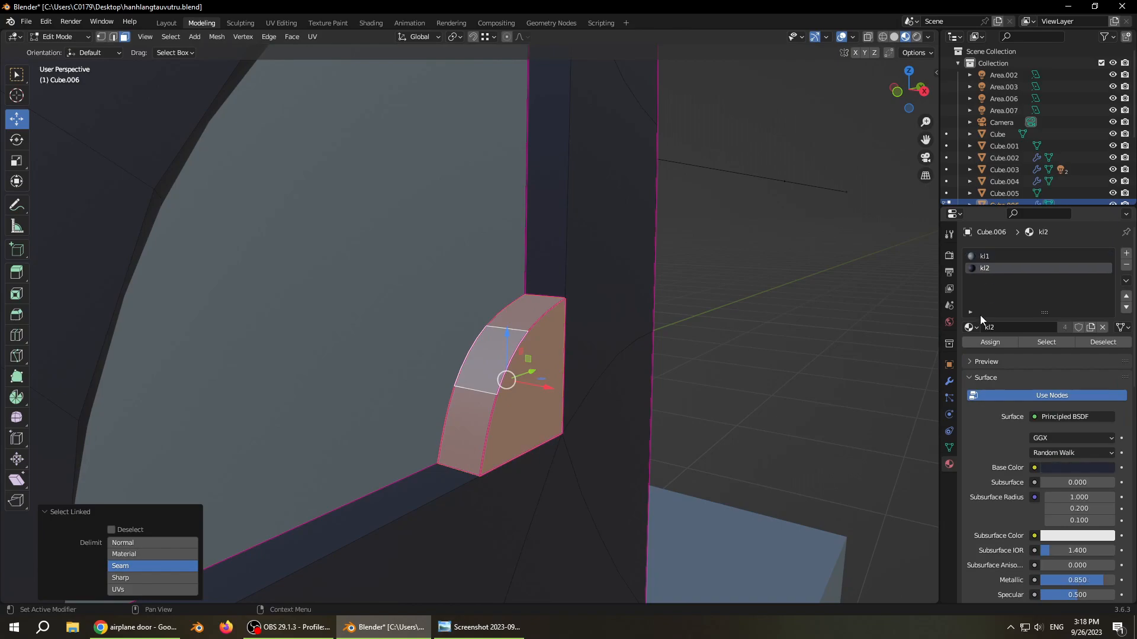
pyautogui.click(987, 342)
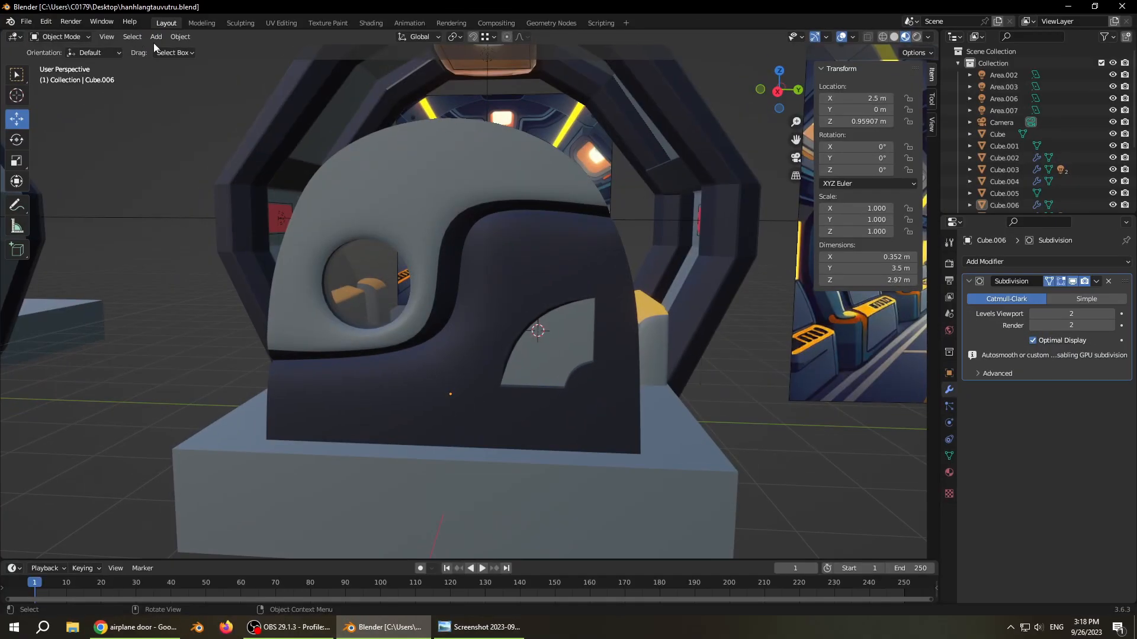
# - Add a 1 m cube mesh at the 3D cursor in front of the door
pyautogui.click(156, 37)
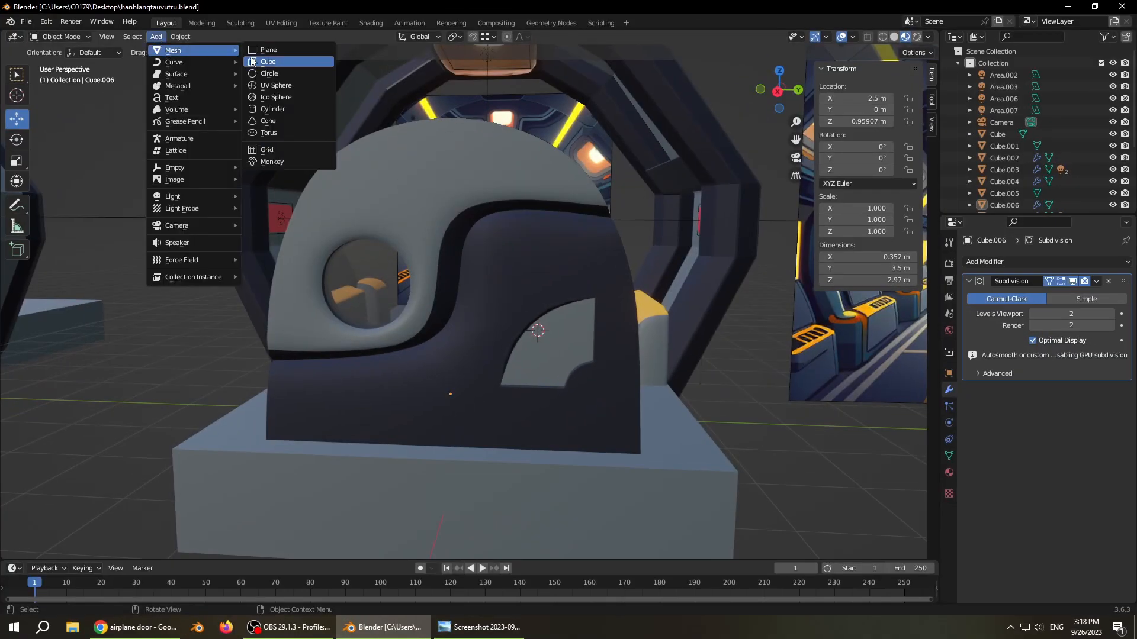
pyautogui.click(268, 62)
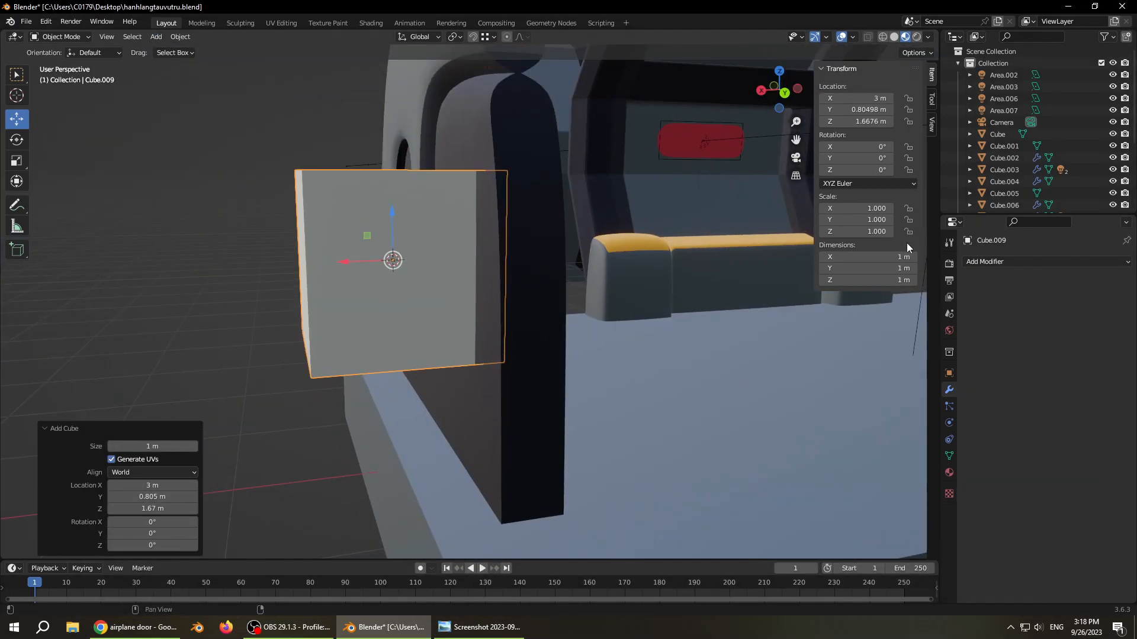
# - Scale the new cube to 0.05 × 0.05 × 0.6 m as a thin vertical bar in the door recess
pyautogui.doubleClick(859, 207)
pyautogui.write('0.05')
pyautogui.press('Return')
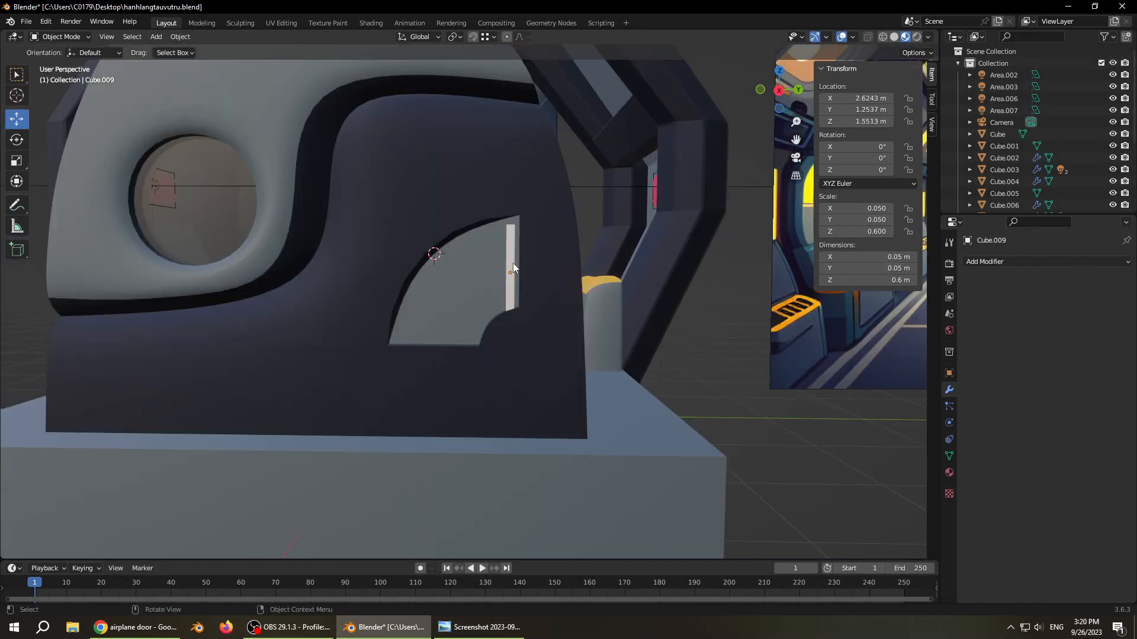
pyautogui.click(513, 263)
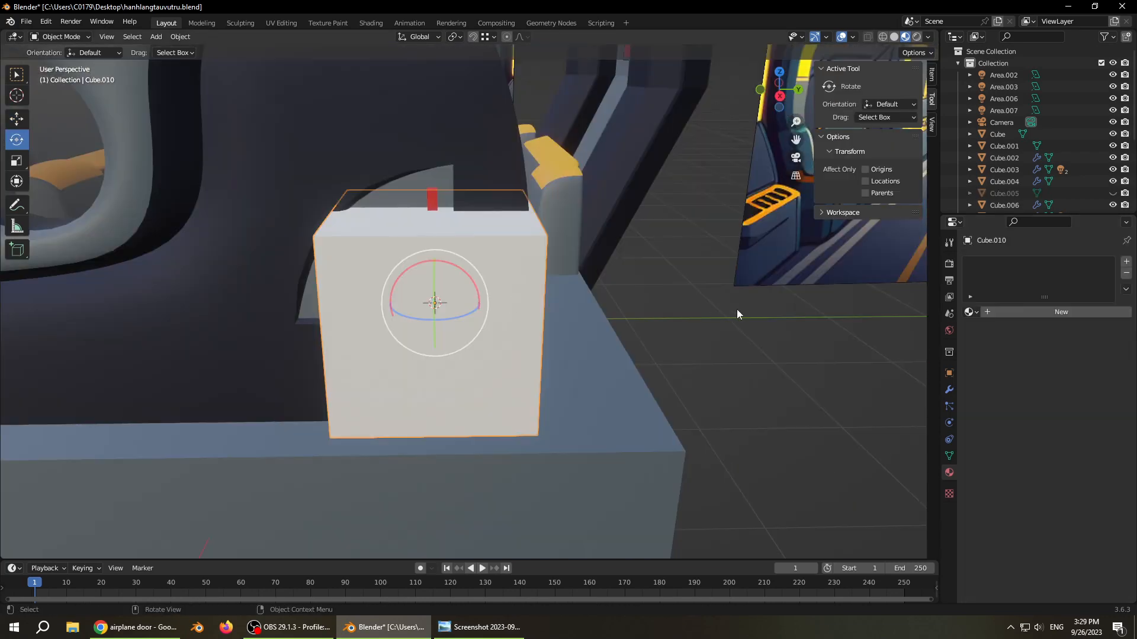
# - Shrink the second cube into a 0.072 × 0.072 × 0.3 m grip on the red bar and give it the kl2 material
pyautogui.press('s')
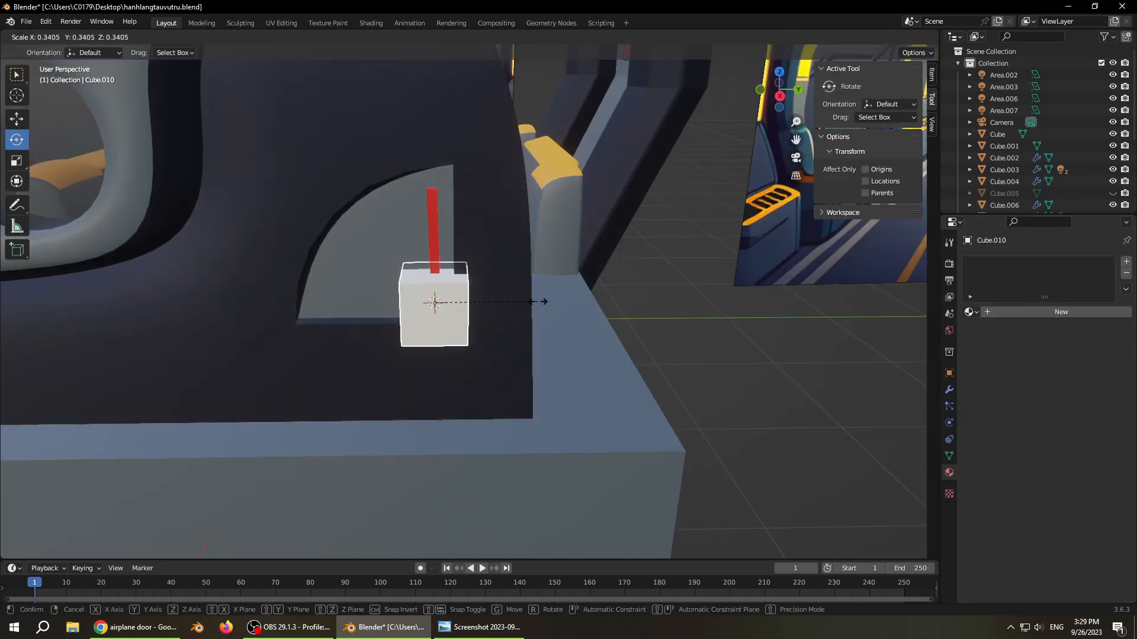
pyautogui.click(515, 301)
pyautogui.click(431, 241)
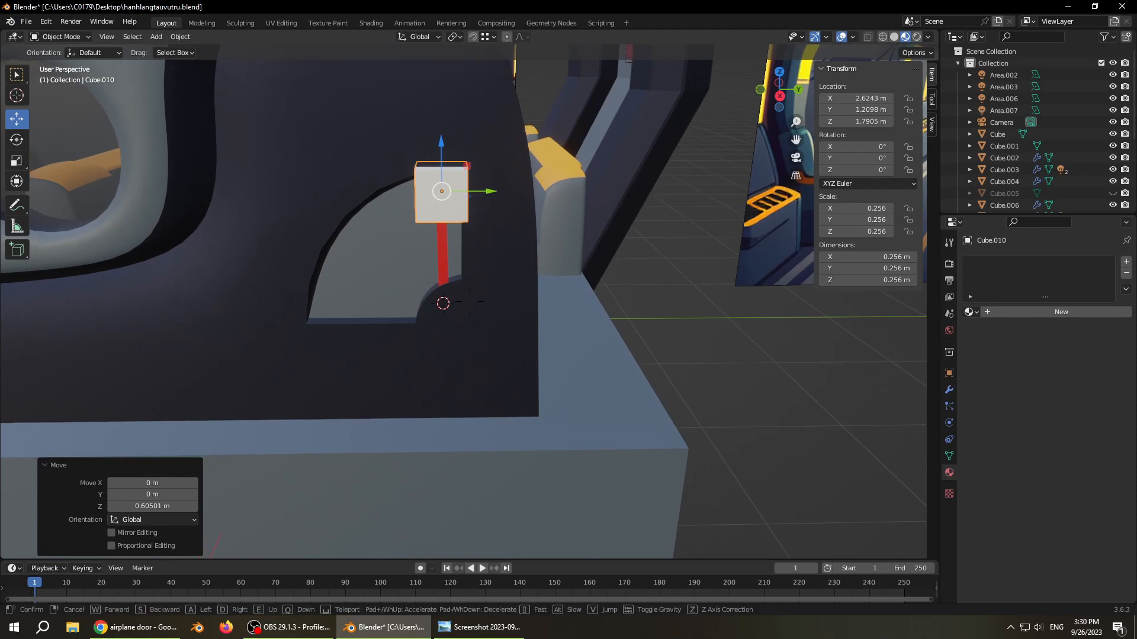
pyautogui.scroll(3, 451, 289)
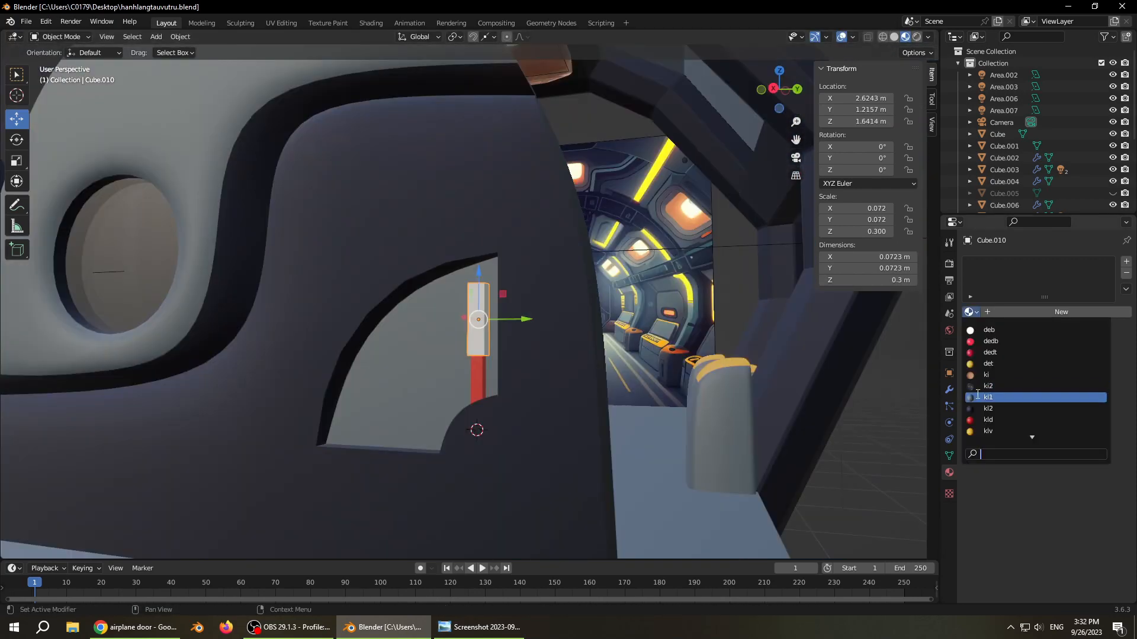
pyautogui.click(983, 409)
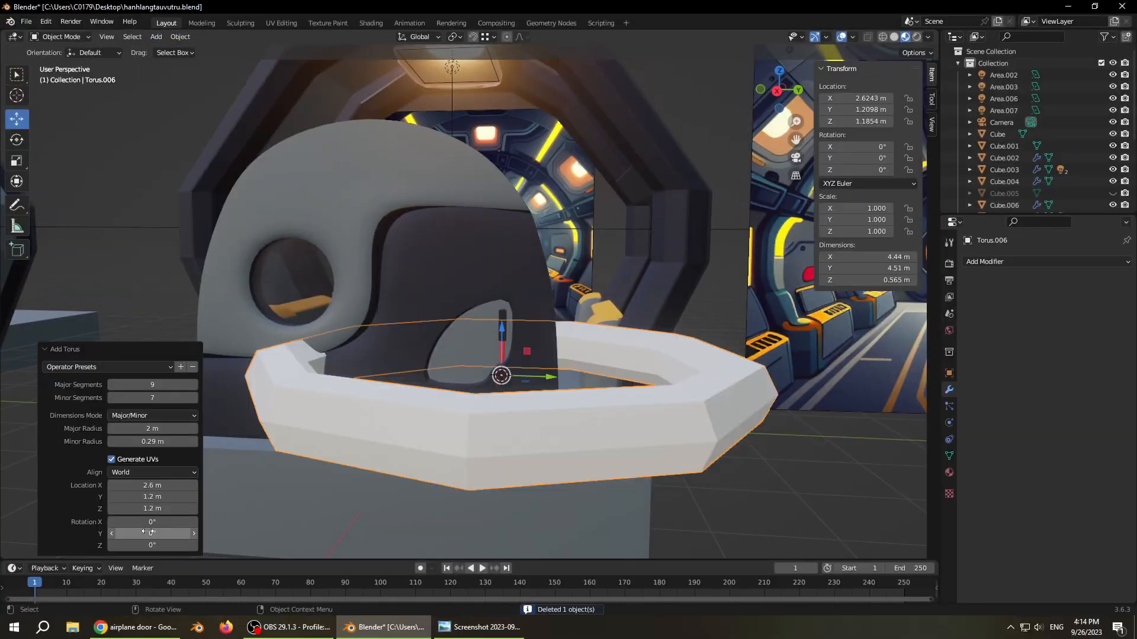
# - Stand the new torus upright around the door with 90° Y rotation and 0.2 m minor radius, and adjust its minor segments
pyautogui.moveTo(146, 532); pyautogui.dragTo(195, 532)
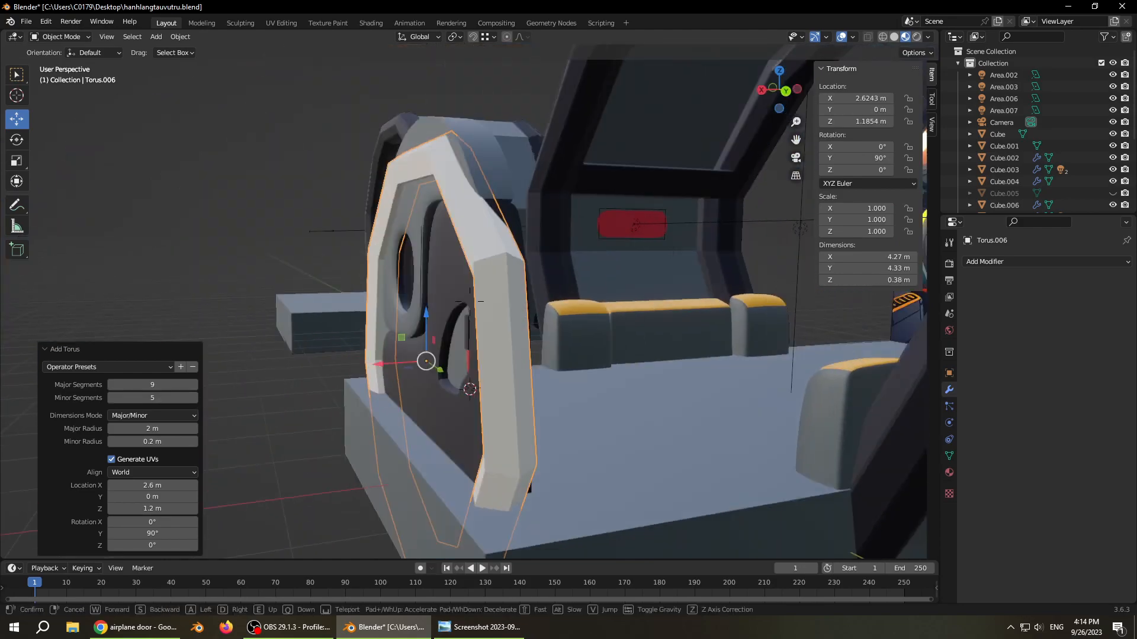
pyautogui.click(470, 302)
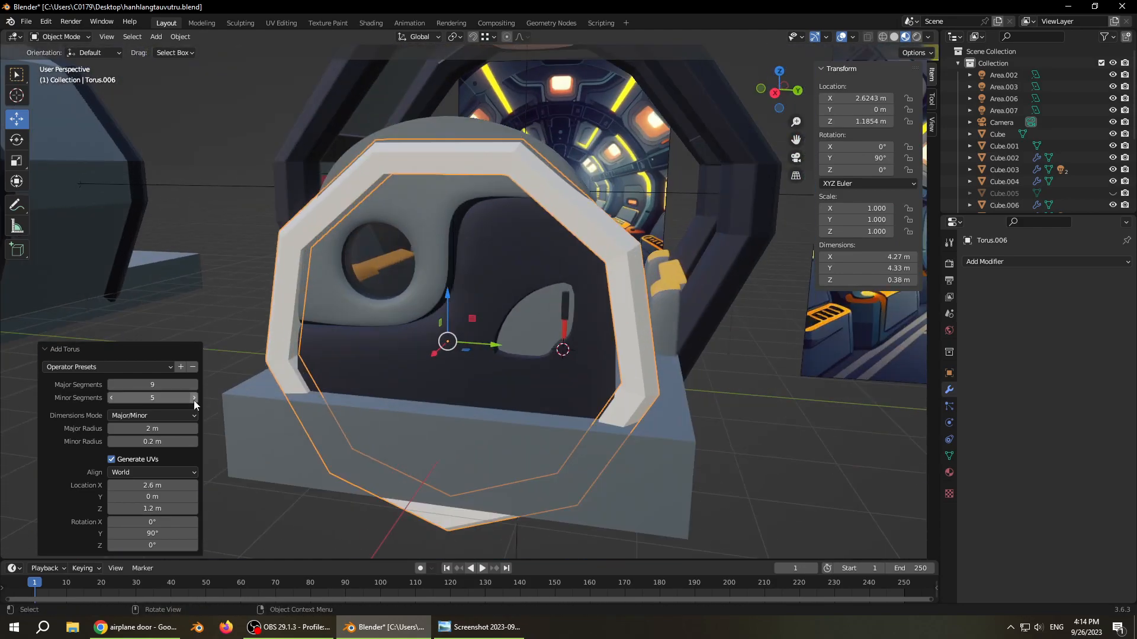
pyautogui.moveTo(152, 398); pyautogui.dragTo(172, 398)
pyautogui.hotkey('shift', '`')
pyautogui.click(470, 302)
pyautogui.click(324, 346)
# - Stretch the door frame torus's X dimension to 5.37 m and set its Z location to 1.2 m
pyautogui.moveTo(868, 257); pyautogui.dragTo(912, 257)
pyautogui.moveTo(868, 268); pyautogui.dragTo(861, 268)
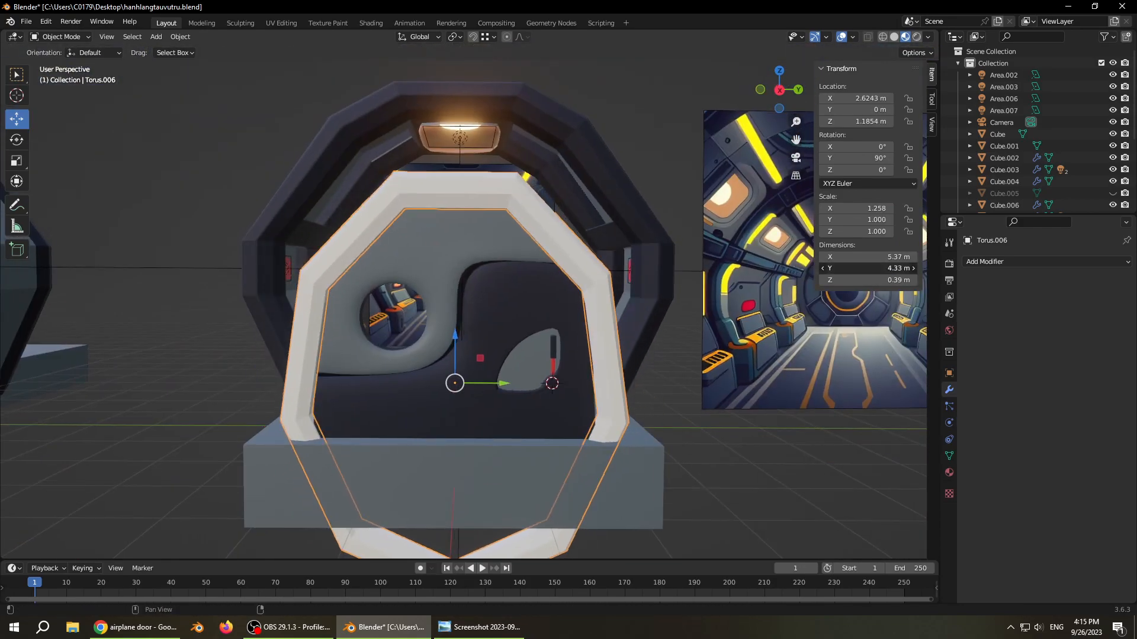
pyautogui.hotkey('shift', '`')
pyautogui.click(464, 302)
pyautogui.moveTo(469, 332); pyautogui.dragTo(470, 320)
pyautogui.hotkey('shift', '`')
pyautogui.click(464, 302)
pyautogui.moveTo(859, 121); pyautogui.dragTo(867, 122)
pyautogui.write('1.2')
pyautogui.press('Return')
# - Narrow the door frame torus's Y dimension to 4.13 m and set its Z dimension to 0.6 m
pyautogui.hotkey('shift', '`')
pyautogui.press('s')
pyautogui.press('w')
pyautogui.click(463, 302)
pyautogui.moveTo(865, 268); pyautogui.dragTo(873, 268)
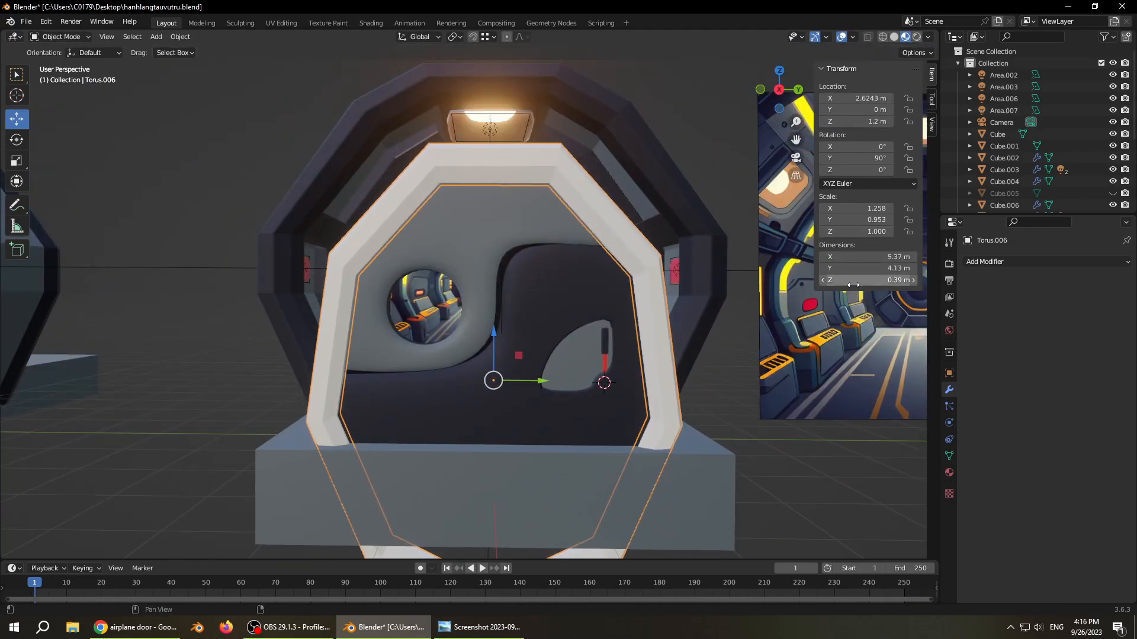
pyautogui.moveTo(652, 331); pyautogui.dragTo(515, 334, button='middle')
pyautogui.click(912, 280)
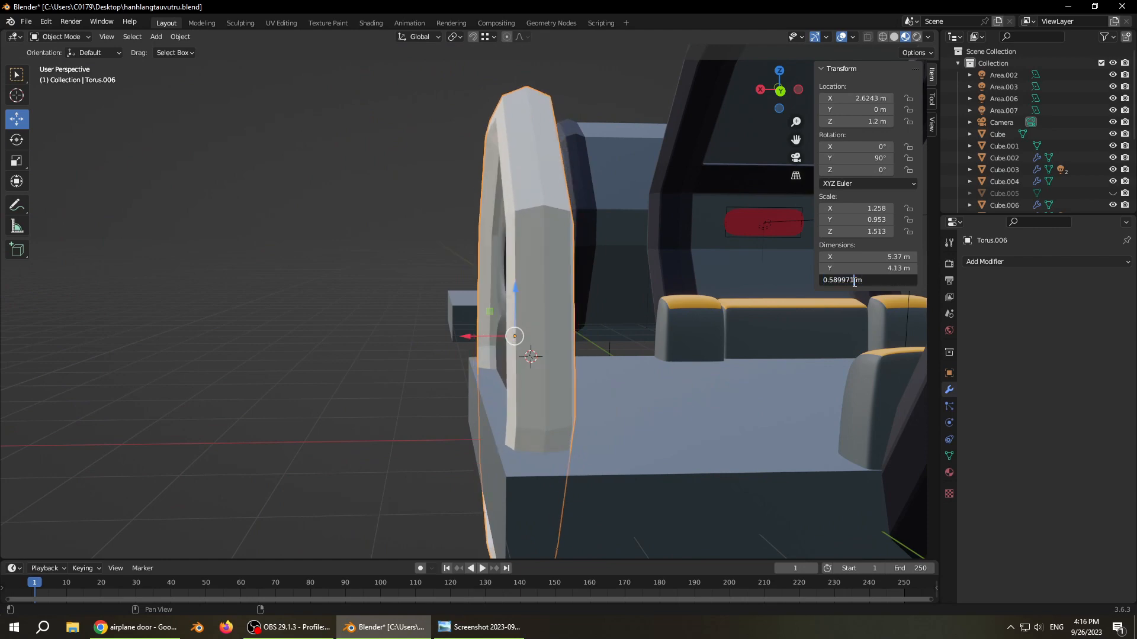
pyautogui.write('0.6')
pyautogui.press('Return')
# - Move the door frame torus along X to 2.5 m and fine-tune its Z dimension
pyautogui.hotkey('shift', '`')
pyautogui.click(464, 302)
pyautogui.moveTo(379, 323)
pyautogui.mouseDown()
pyautogui.moveTo(559, 319)
pyautogui.moveTo(381, 323)
pyautogui.mouseUp()
pyautogui.hotkey('shift', '`')
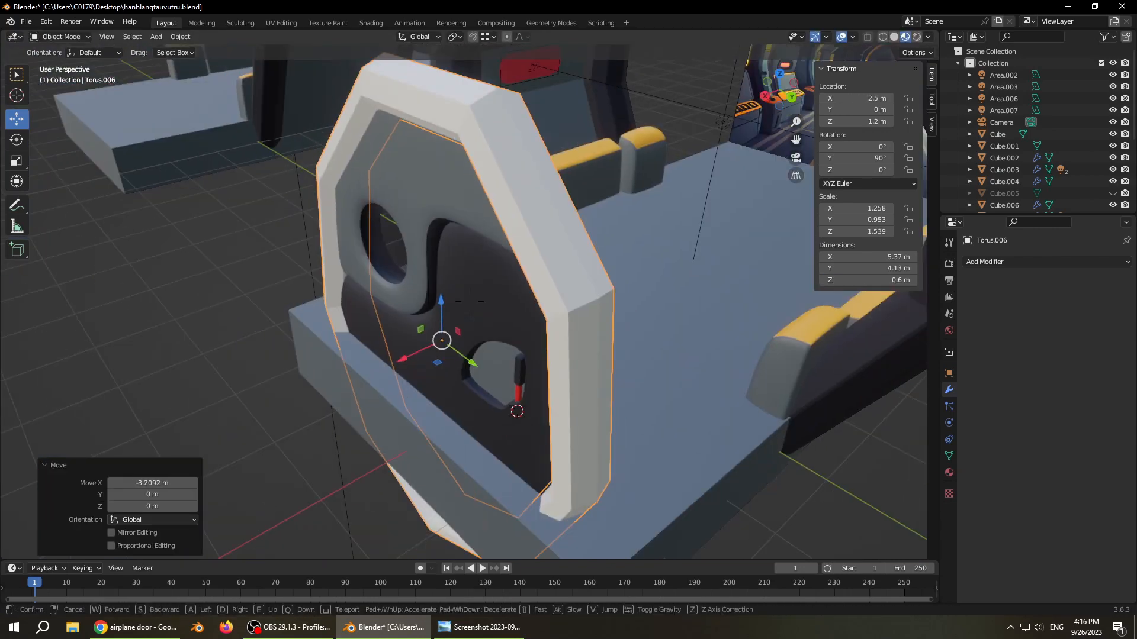
pyautogui.click(464, 302)
pyautogui.moveTo(893, 280); pyautogui.dragTo(901, 280)
pyautogui.hotkey('shift', '`')
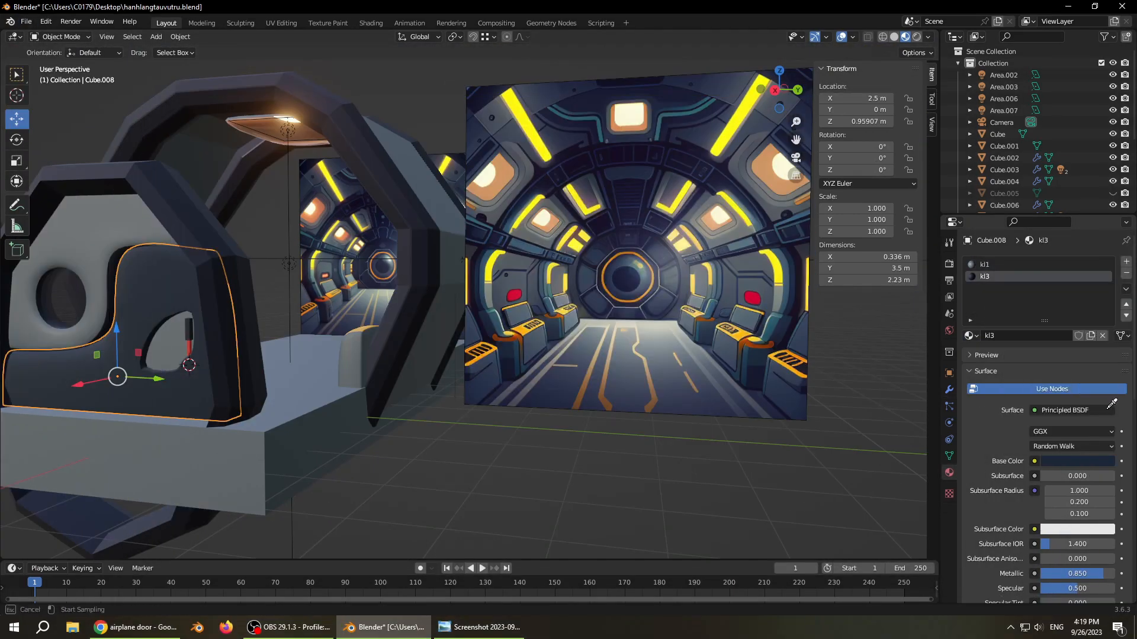
# - Sample the base colour of the door's lower panel material kl3 from the reference image
pyautogui.click(494, 326)
pyautogui.moveTo(371, 379); pyautogui.dragTo(450, 364, button='middle')
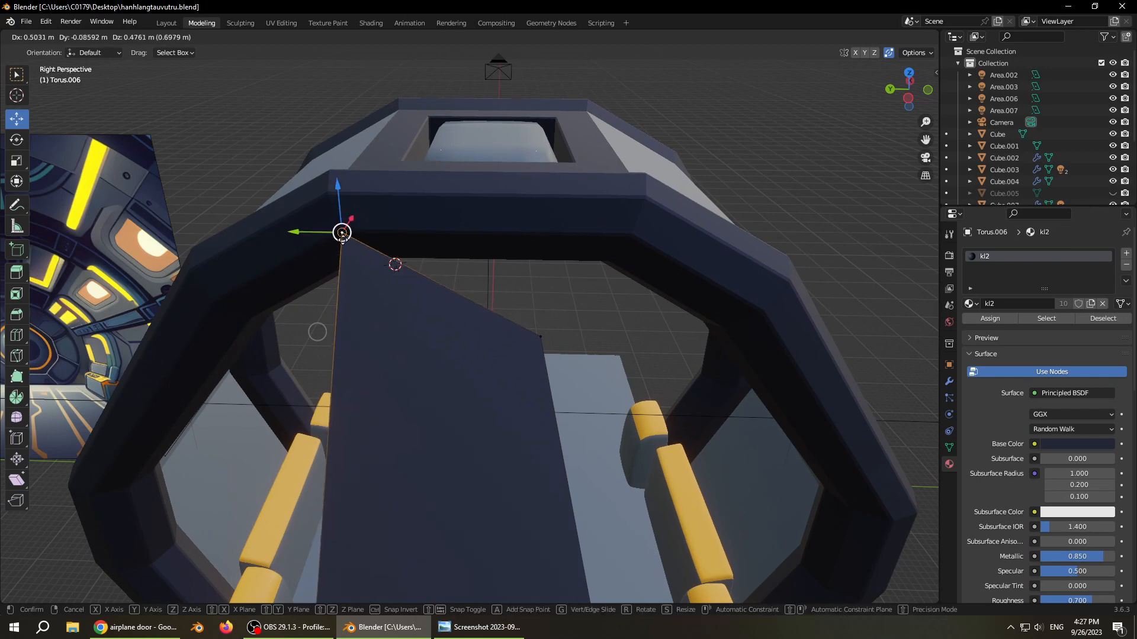
# - Snap the top panel's far vertices to the corridor arch and extrude the door frame's adjacent sloping edge towards it
pyautogui.click(344, 241)
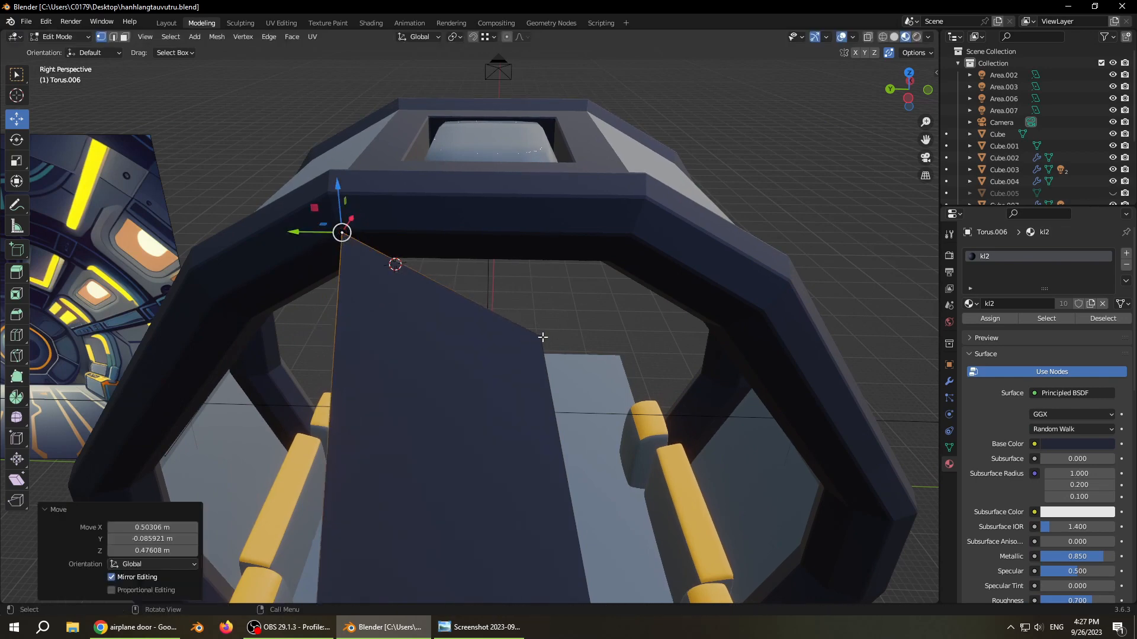
pyautogui.moveTo(542, 337); pyautogui.dragTo(611, 259)
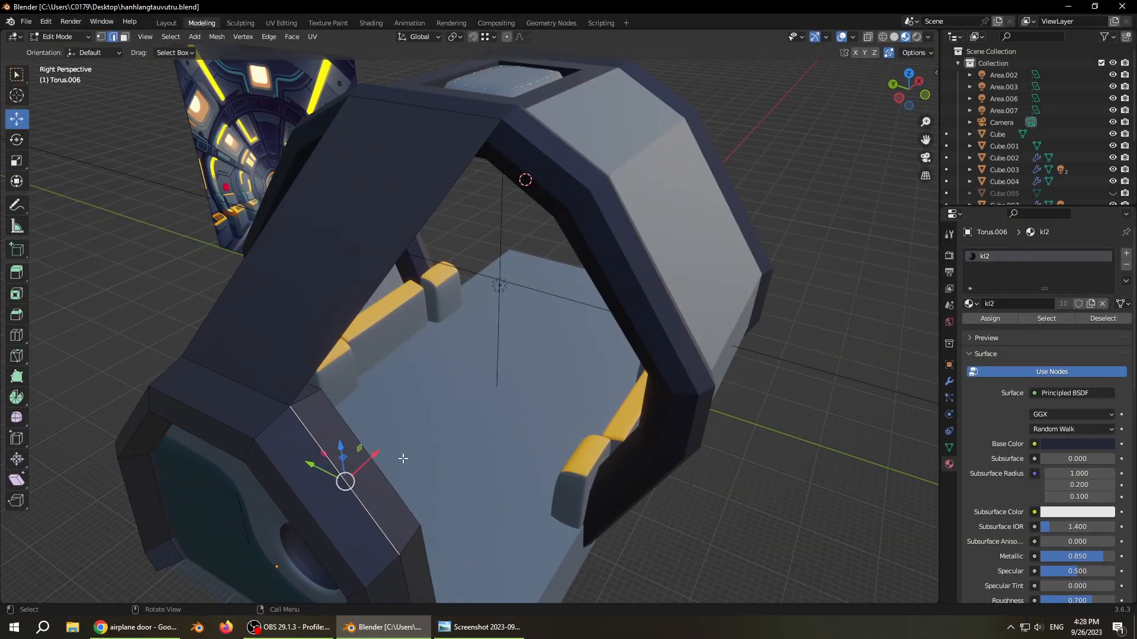
pyautogui.press('e')
pyautogui.click(578, 288)
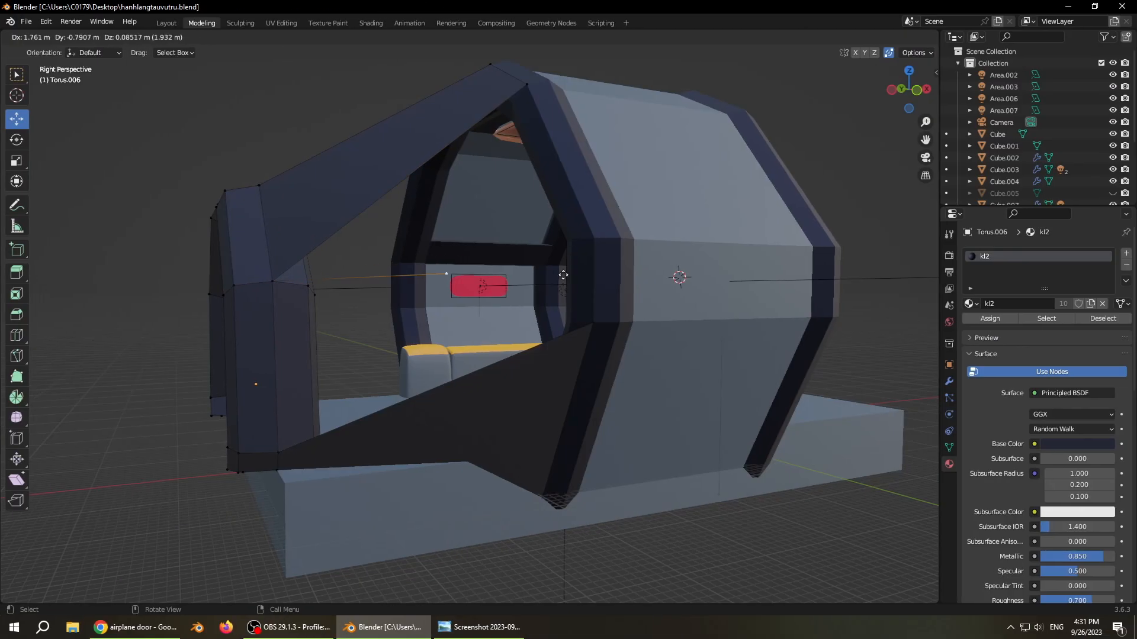
# - Place the loose side panel vertex on the corridor arch and fill the gap beside the top panel with a face
pyautogui.press('g')
pyautogui.keyDown('shift'); pyautogui.click(528, 87); pyautogui.keyUp('shift')
pyautogui.keyDown('shift'); pyautogui.click(274, 284); pyautogui.keyUp('shift')
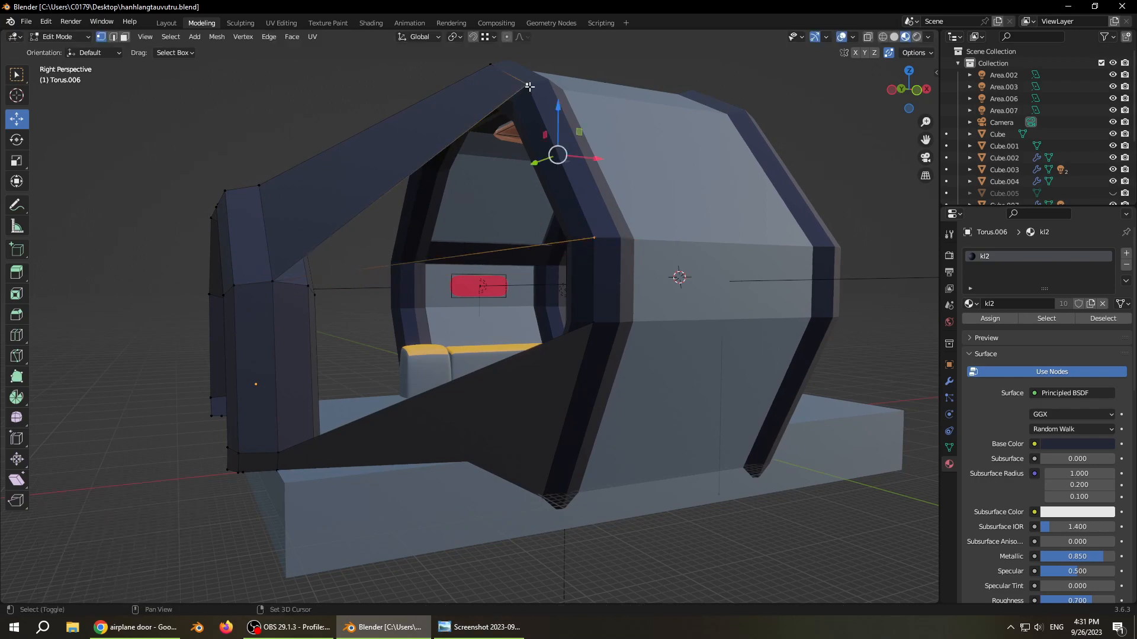
pyautogui.press('f')
# - Select the side wall faces between the door frame and the corridor arch and duplicate them in place
pyautogui.click(299, 448)
pyautogui.moveTo(590, 324); pyautogui.dragTo(480, 352, button='middle')
pyautogui.keyDown('shift'); pyautogui.click(465, 249); pyautogui.keyUp('shift')
pyautogui.moveTo(465, 249); pyautogui.dragTo(592, 299, button='middle')
pyautogui.rightClick(631, 303)
pyautogui.hotkey('shift', 'd')
pyautogui.rightClick(421, 120)
# - Mirror the duplicated side wall faces across Y and move them along Y onto the opposite side of the corridor
pyautogui.click(217, 36)
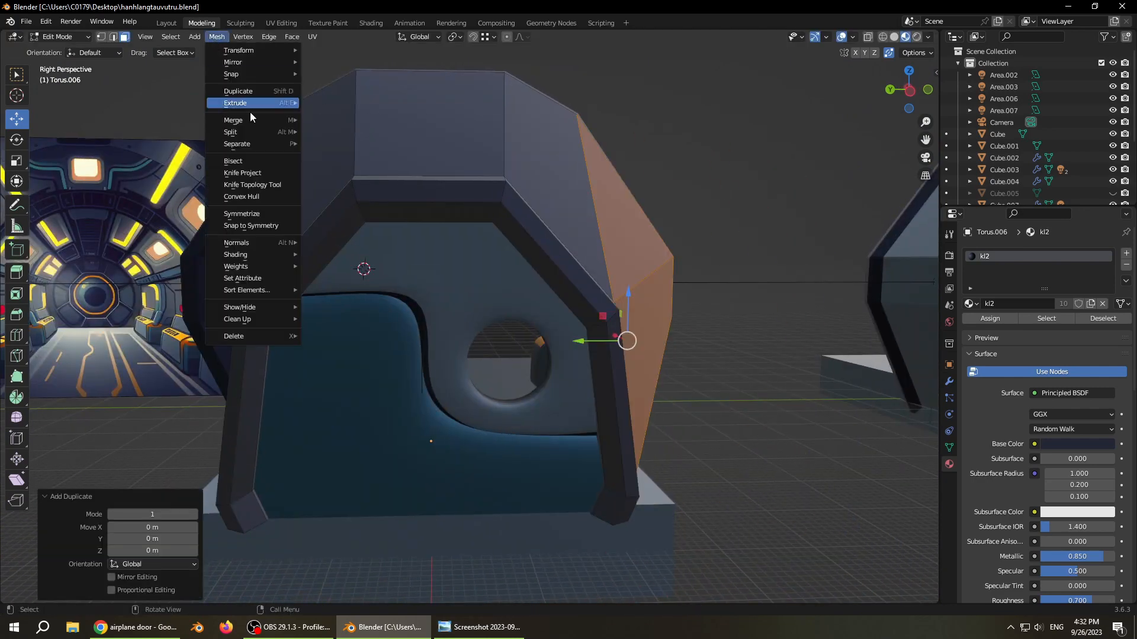
pyautogui.moveTo(580, 340); pyautogui.dragTo(697, 340)
pyautogui.click(217, 36)
pyautogui.moveTo(255, 62)
pyautogui.click(338, 90)
pyautogui.press('g')
pyautogui.press('y')
pyautogui.moveTo(356, 272); pyautogui.dragTo(474, 248, button='middle')
pyautogui.click(494, 37)
pyautogui.hotkey('shift', '`')
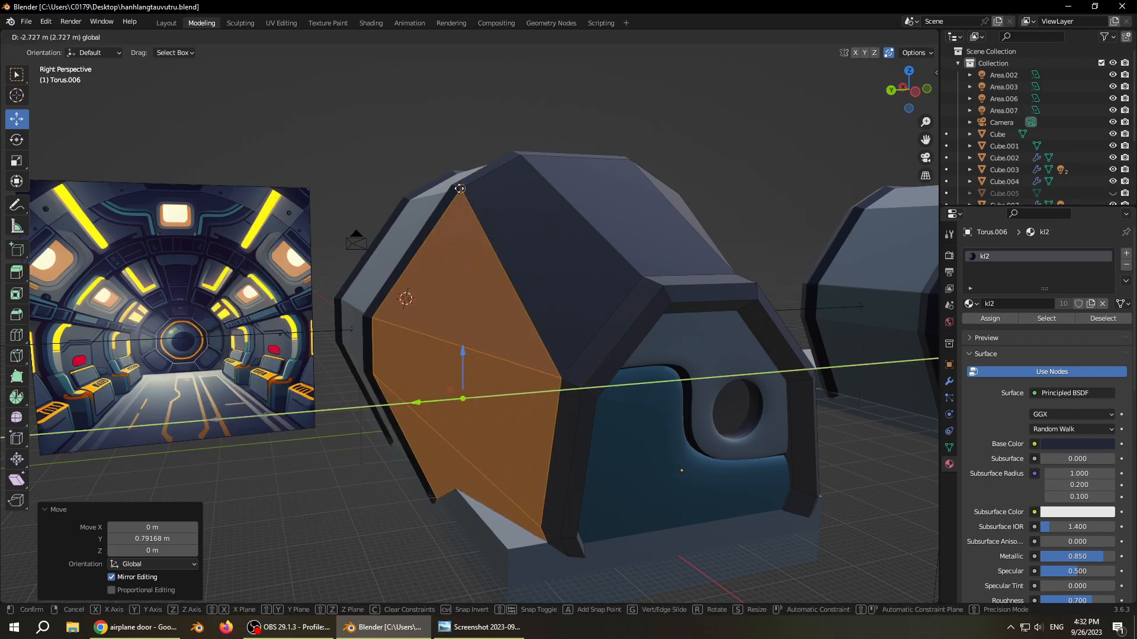
pyautogui.press('w')
pyautogui.press('Escape')
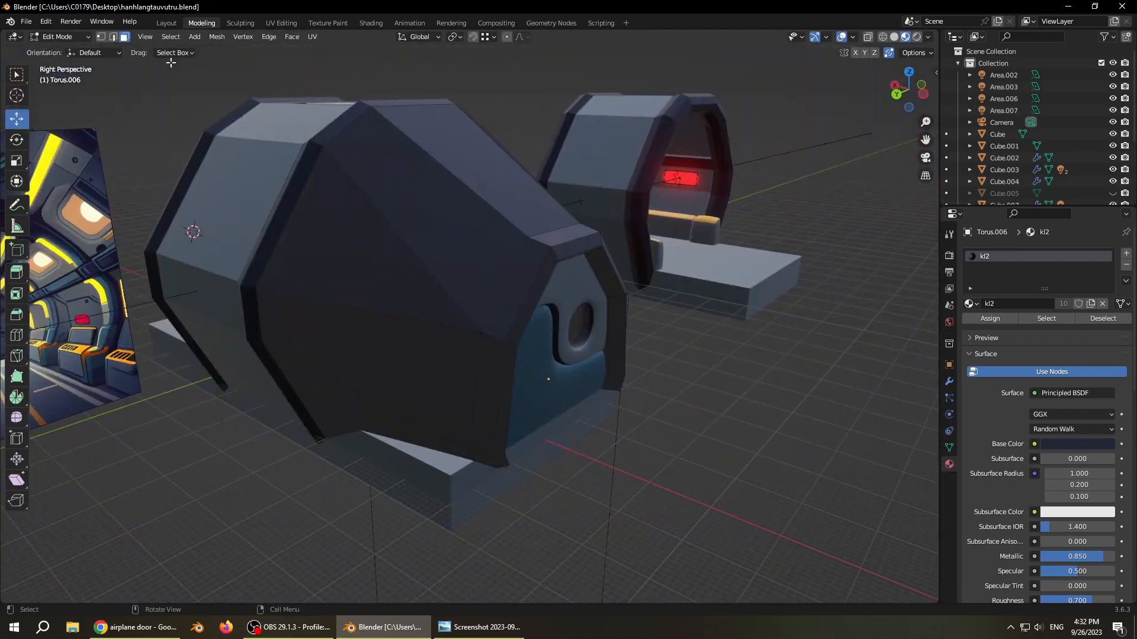
# - Add a second material slot with kl1 to the door frame object and assign it to the connecting wall faces
pyautogui.moveTo(435, 221); pyautogui.dragTo(645, 432, button='middle')
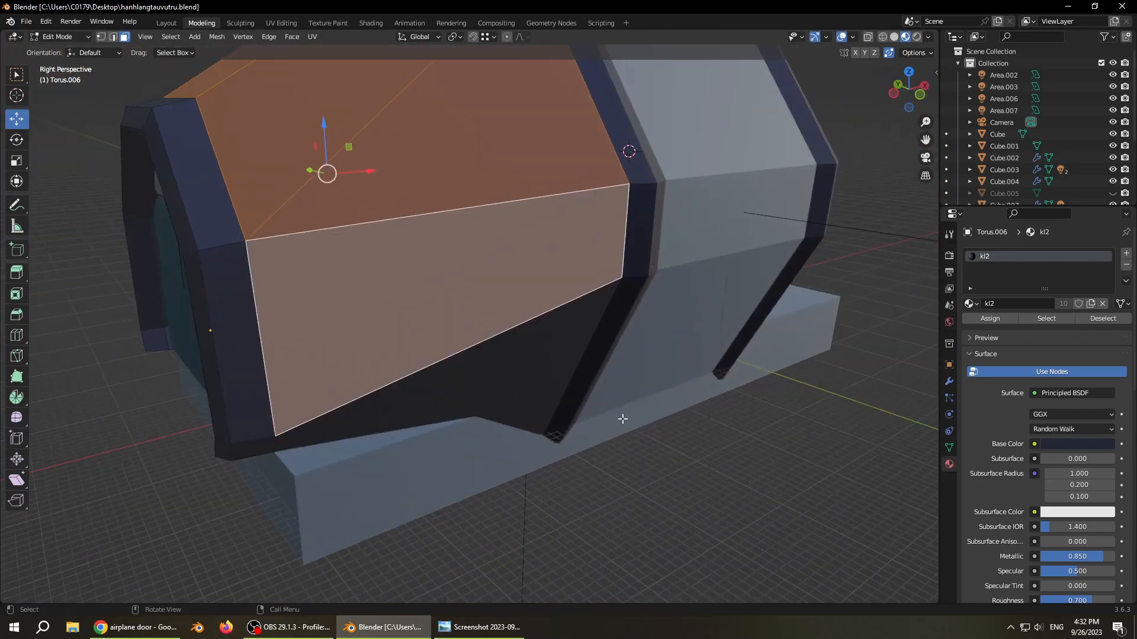
pyautogui.click(971, 303)
pyautogui.click(1126, 252)
pyautogui.click(971, 327)
pyautogui.click(982, 414)
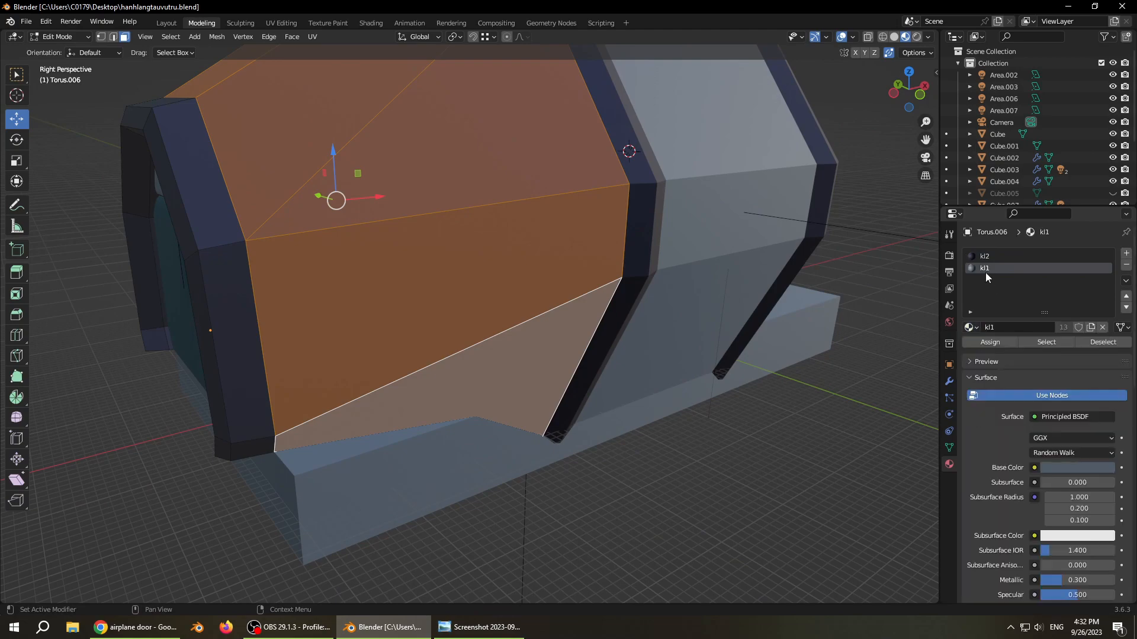
pyautogui.click(989, 342)
pyautogui.click(254, 325)
pyautogui.click(355, 305)
# - Examine the enclosed door section from inside the corridor and the modifier settings of the corridor arch
pyautogui.hotkey('shift', '`')
pyautogui.press('w')
pyautogui.press('Escape')
pyautogui.hotkey('shift', '`')
pyautogui.press('w')
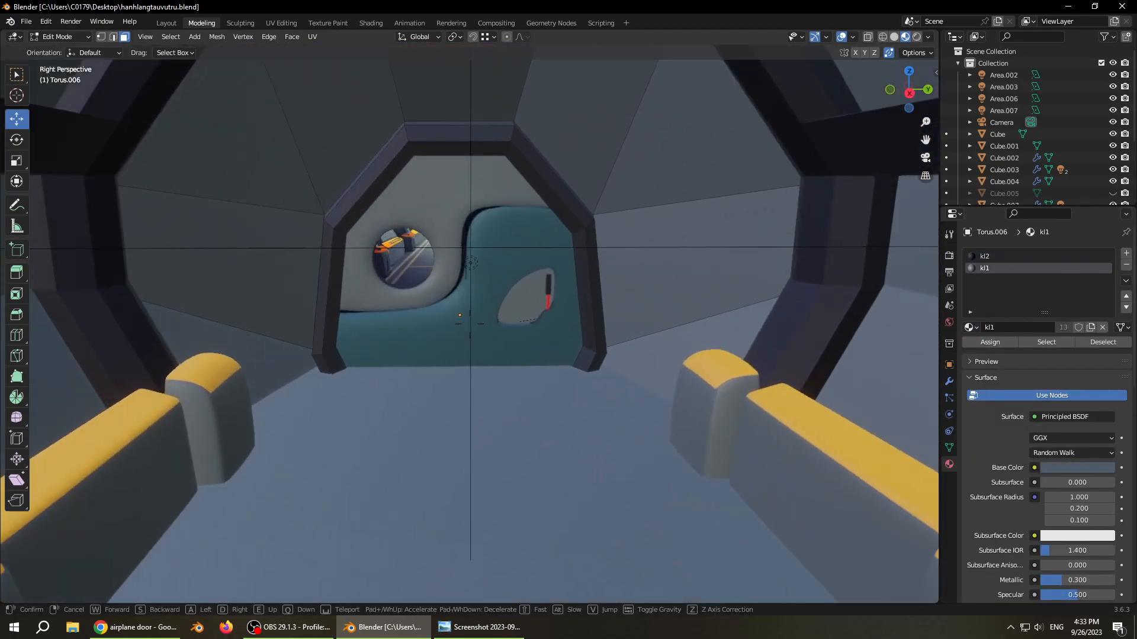
pyautogui.press('s')
pyautogui.click(868, 563)
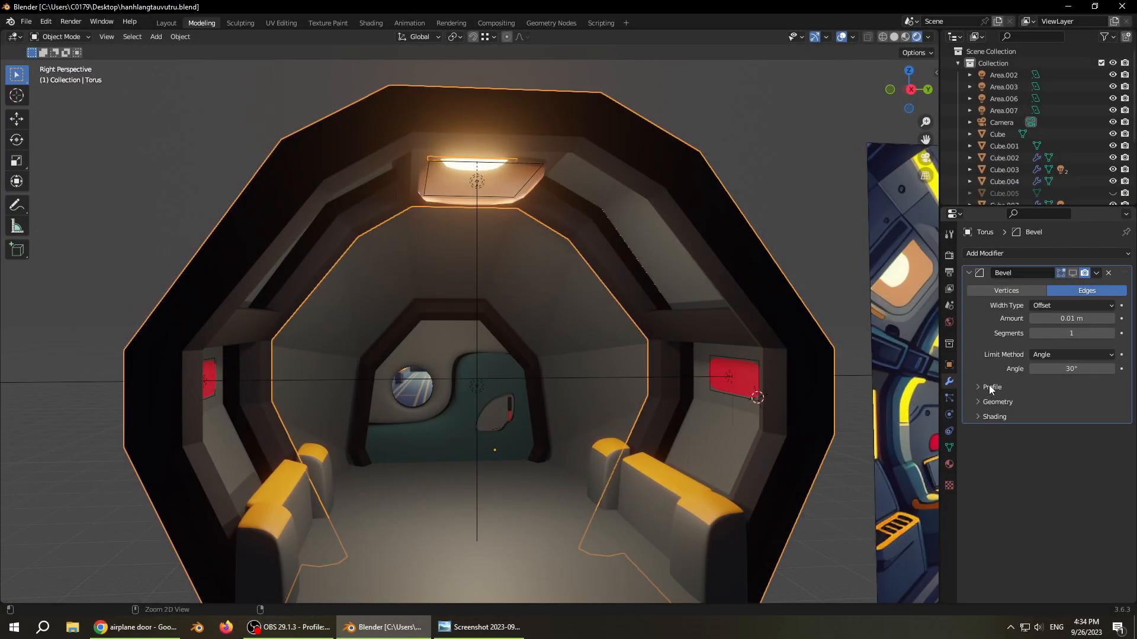
pyautogui.click(949, 381)
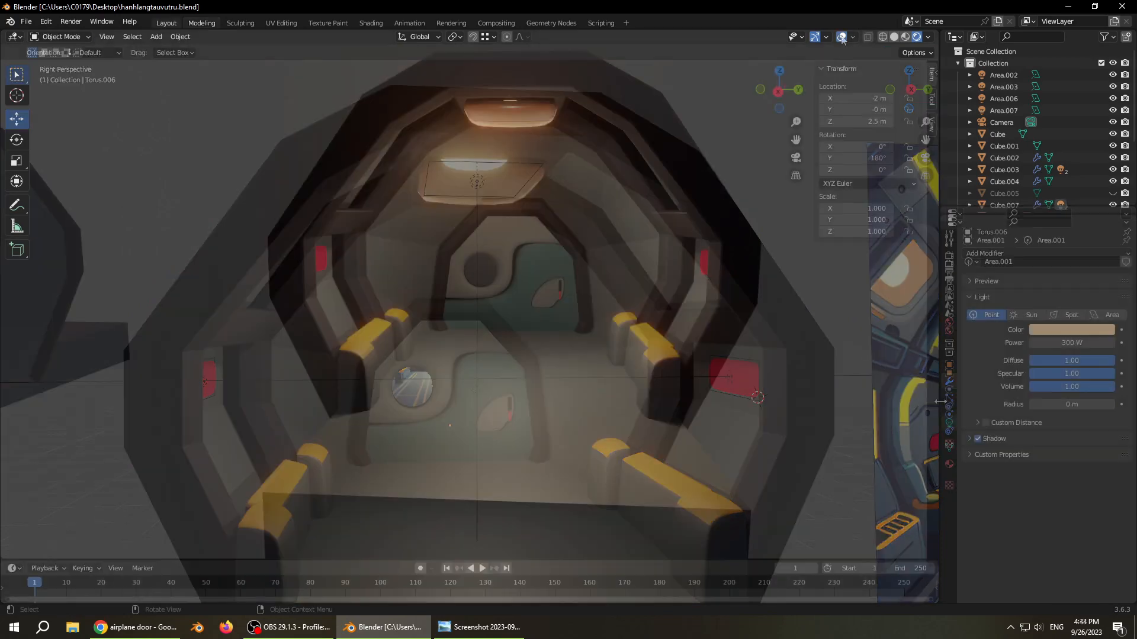
# - Walk around and through the rendered corridor to examine the lighting on the door, seats, walls and red lamps
pyautogui.press('a')
pyautogui.press('a')
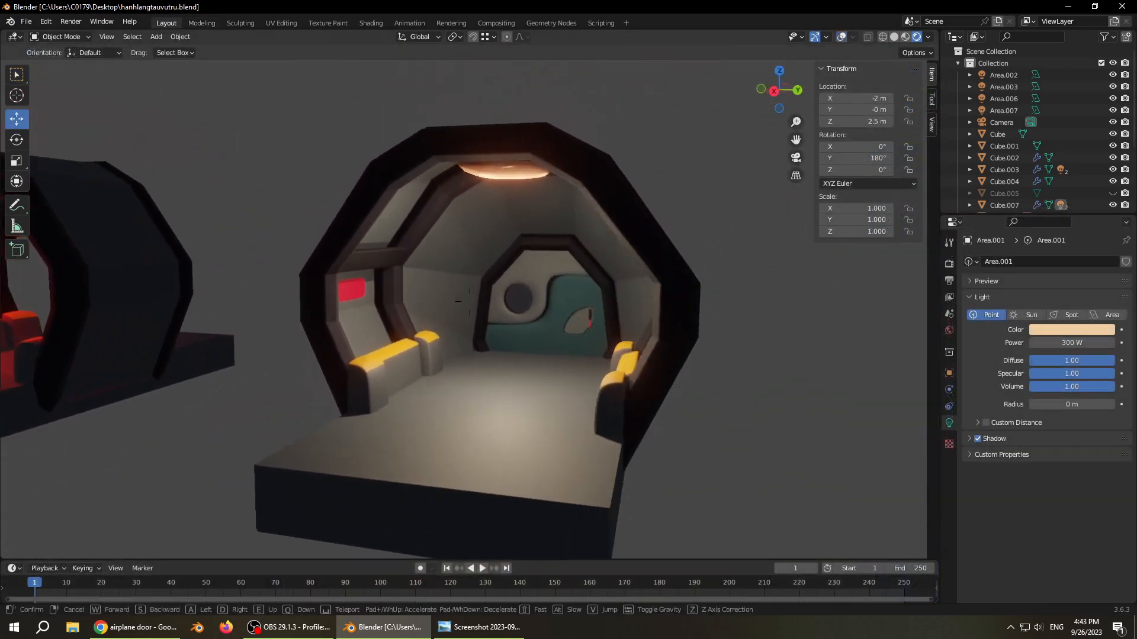
pyautogui.press('a')
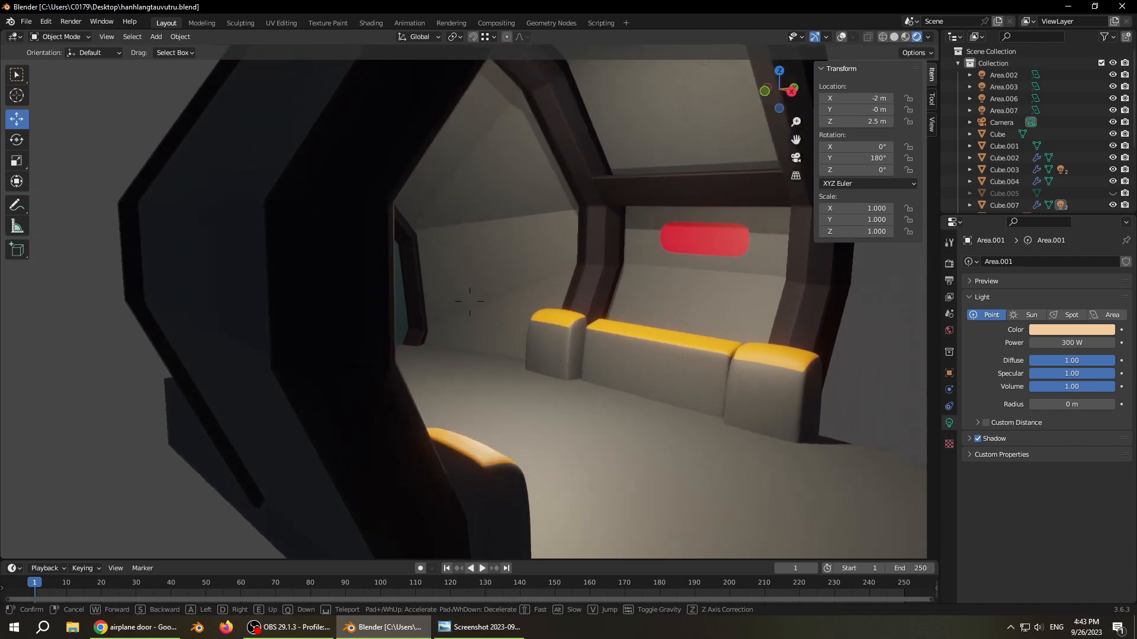
pyautogui.press('a')
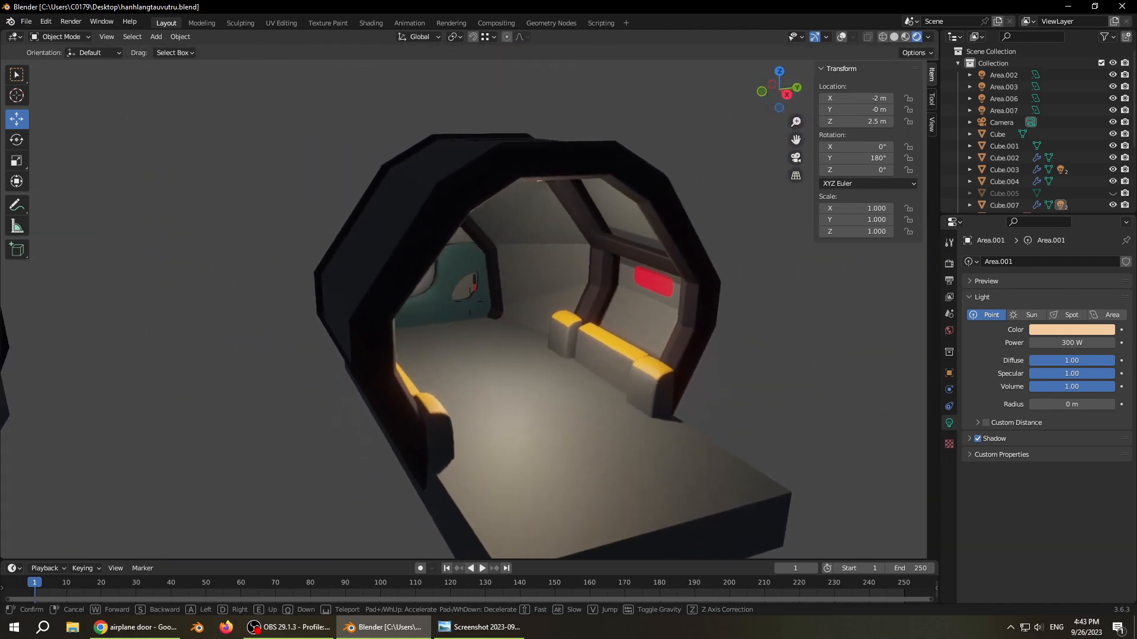
pyautogui.press('d')
pyautogui.press('s')
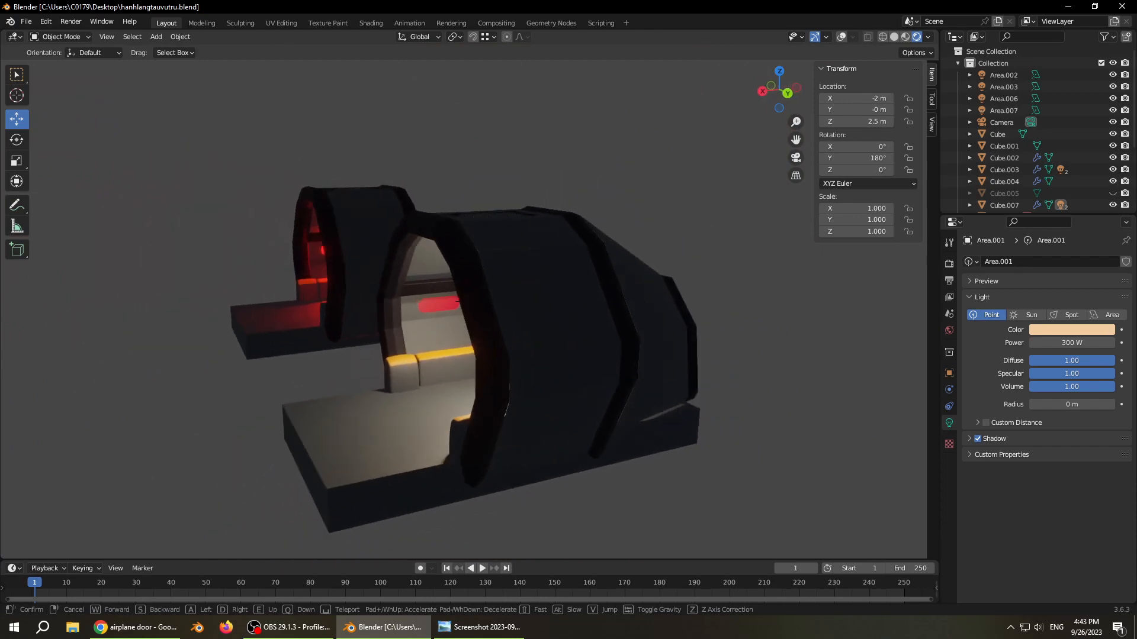
pyautogui.press('w')
pyautogui.press('s')
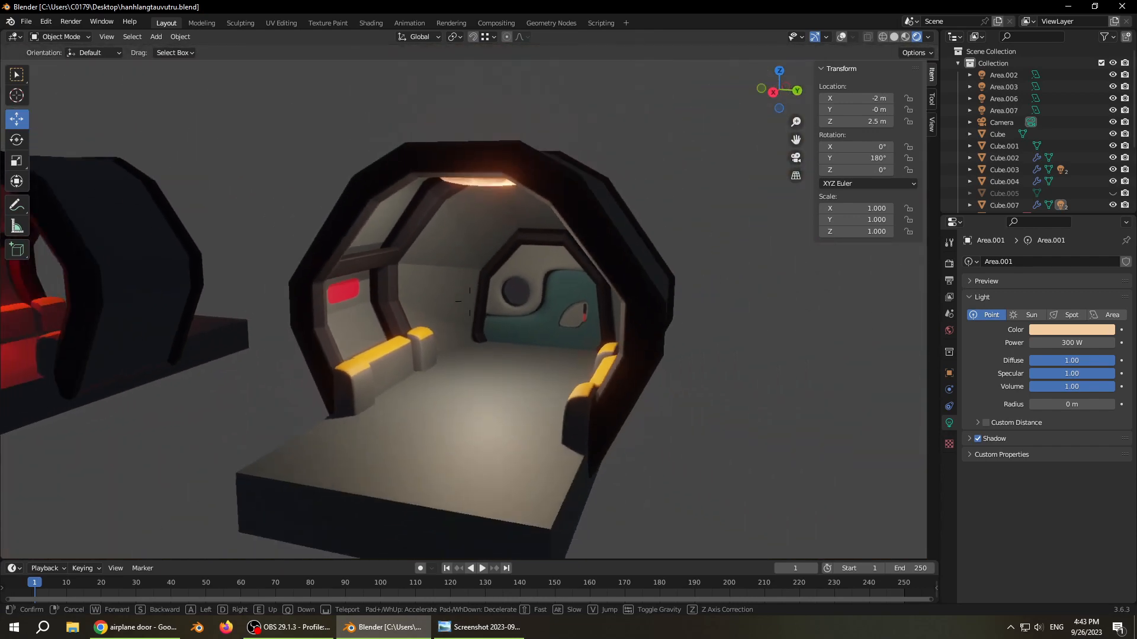
pyautogui.press('w')
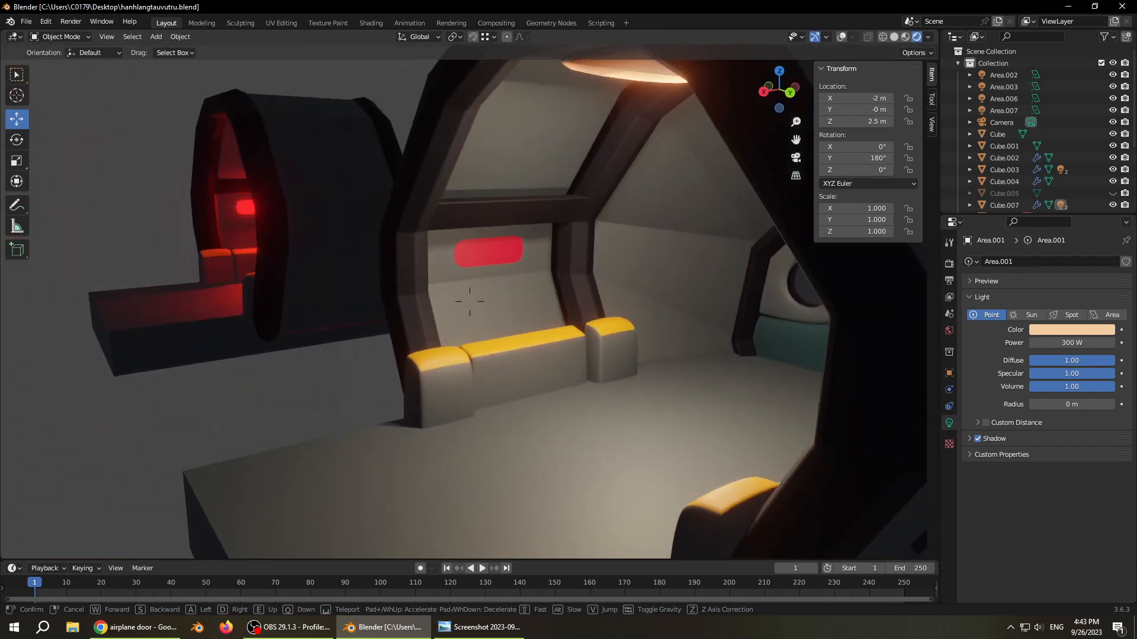
pyautogui.press('s')
pyautogui.press('w')
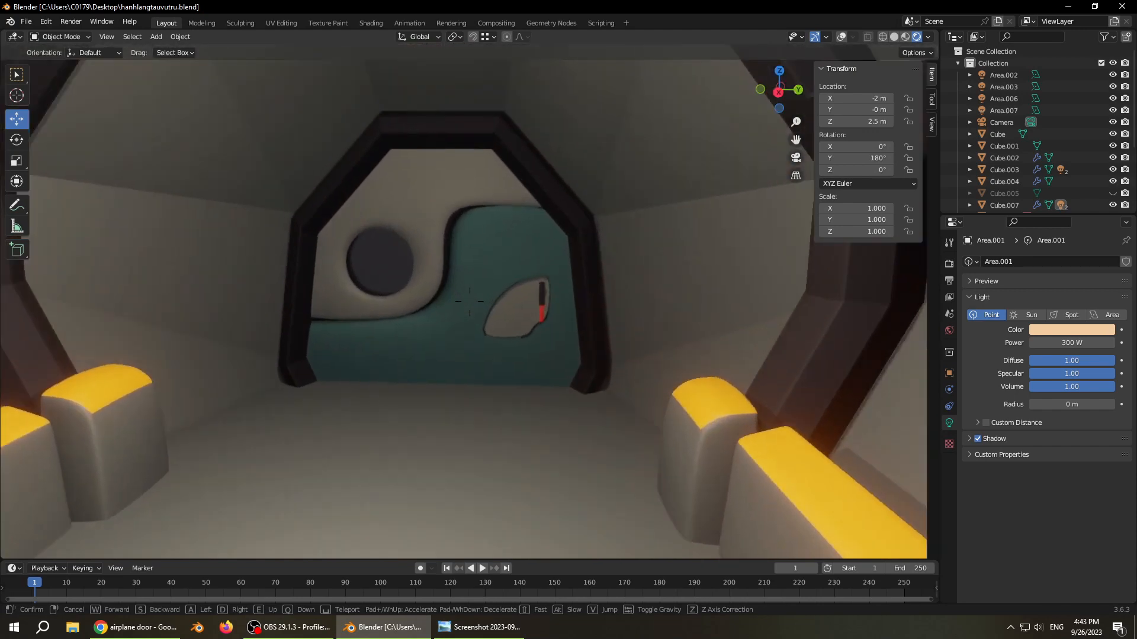
pyautogui.press('s')
pyautogui.press('s')
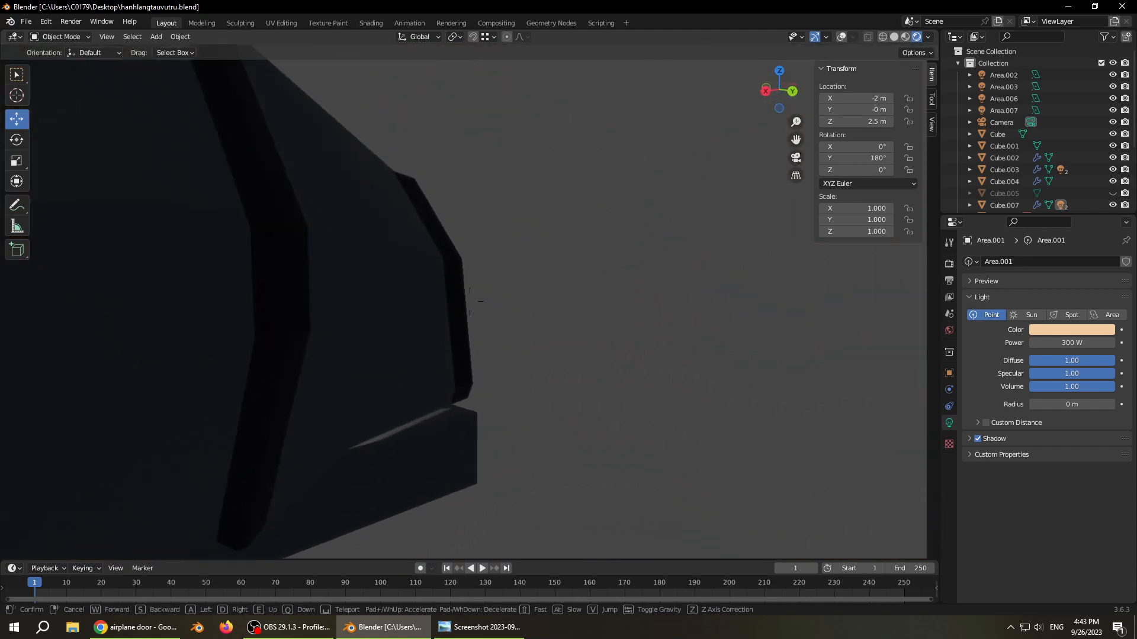
pyautogui.press('w')
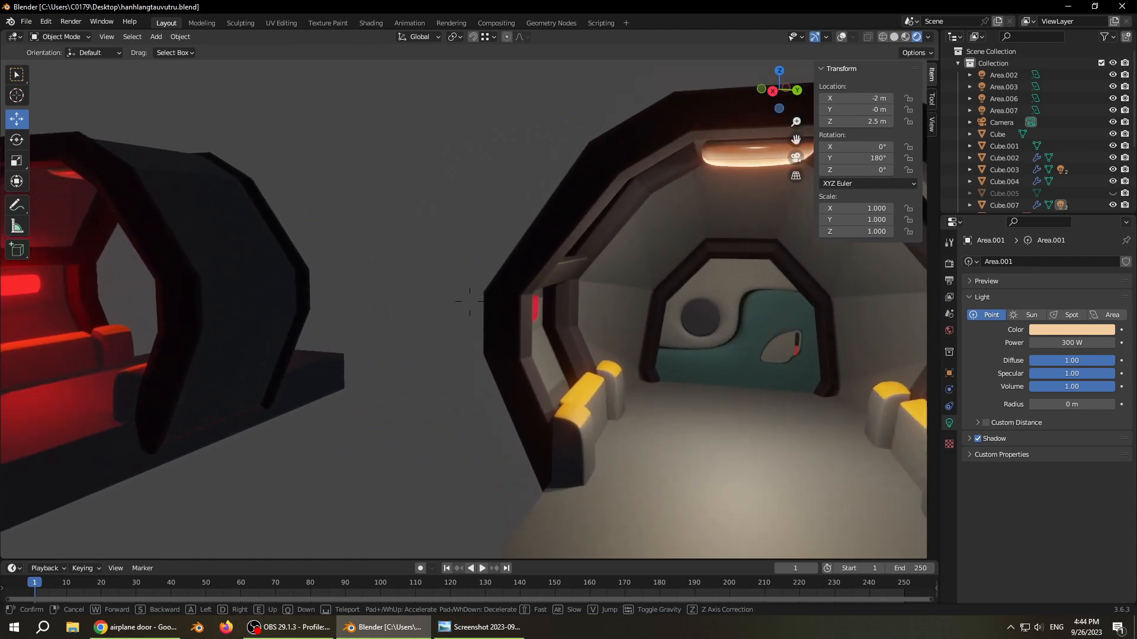
# - Examine the warmly lit corridor from its entrance and up close, checking the end door, handle recess, seats and ceiling lamp
pyautogui.press('w')
pyautogui.press('s')
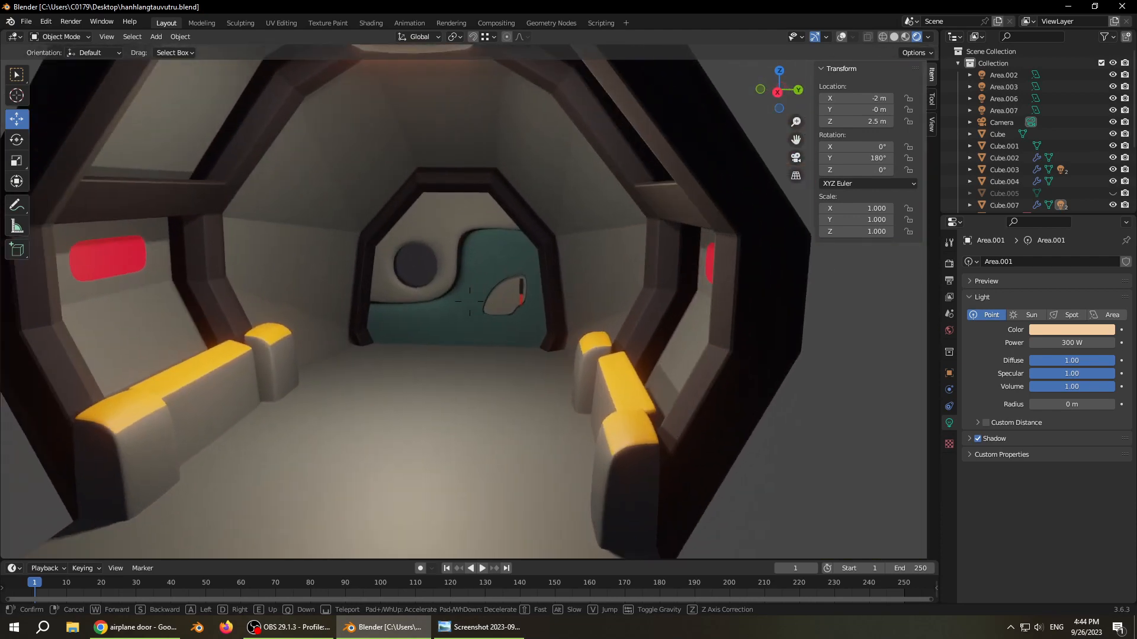
pyautogui.press('w')
pyautogui.press('d')
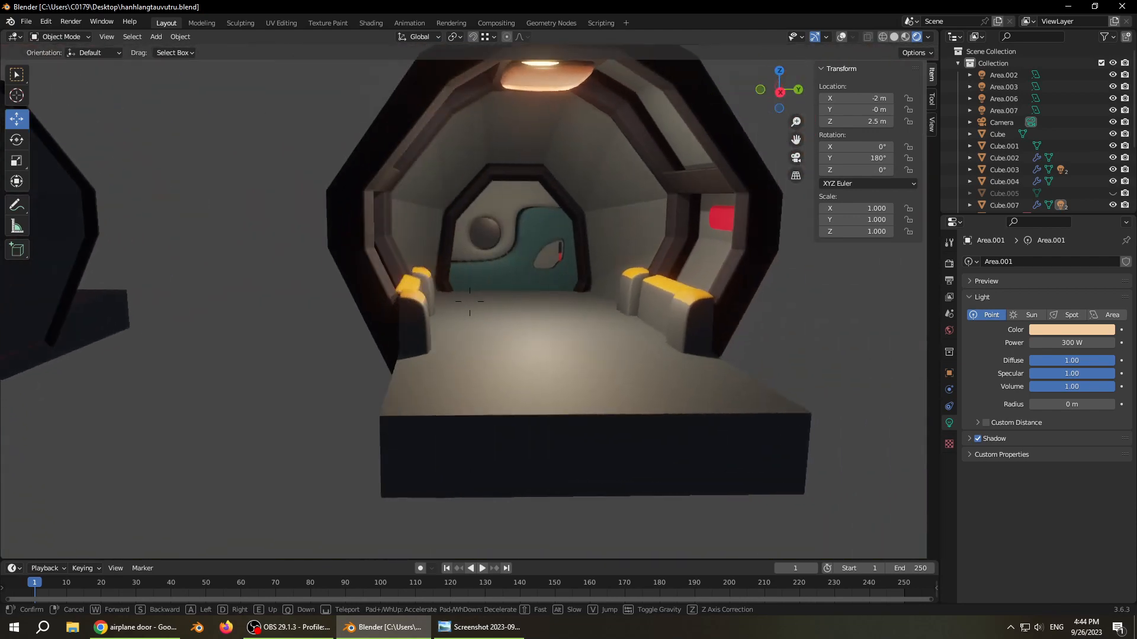
pyautogui.press('s')
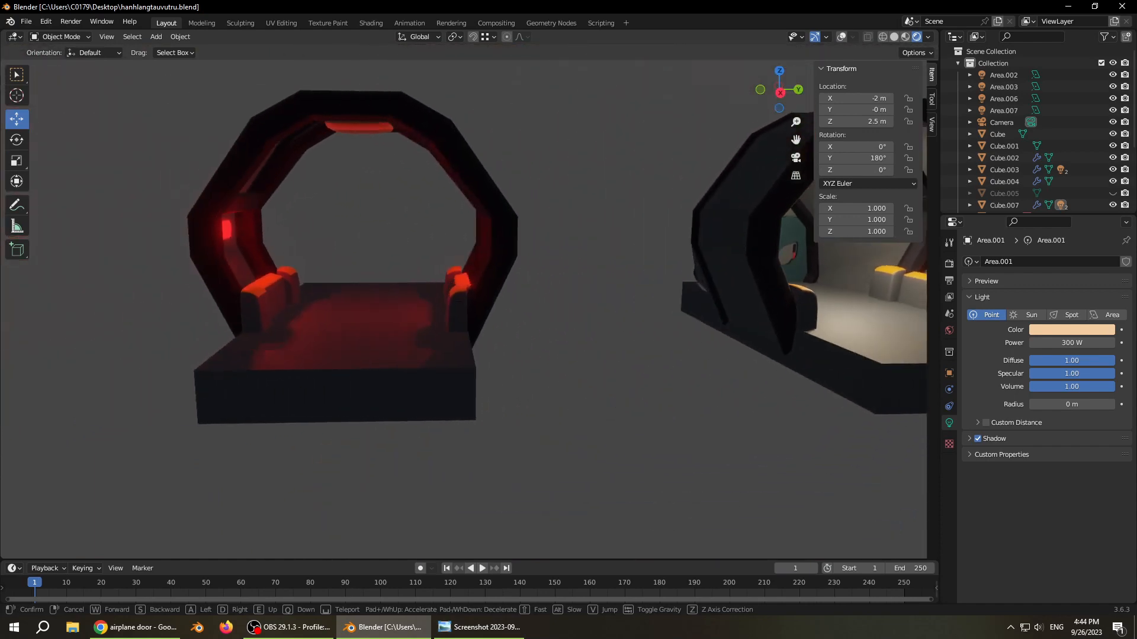
pyautogui.press('d')
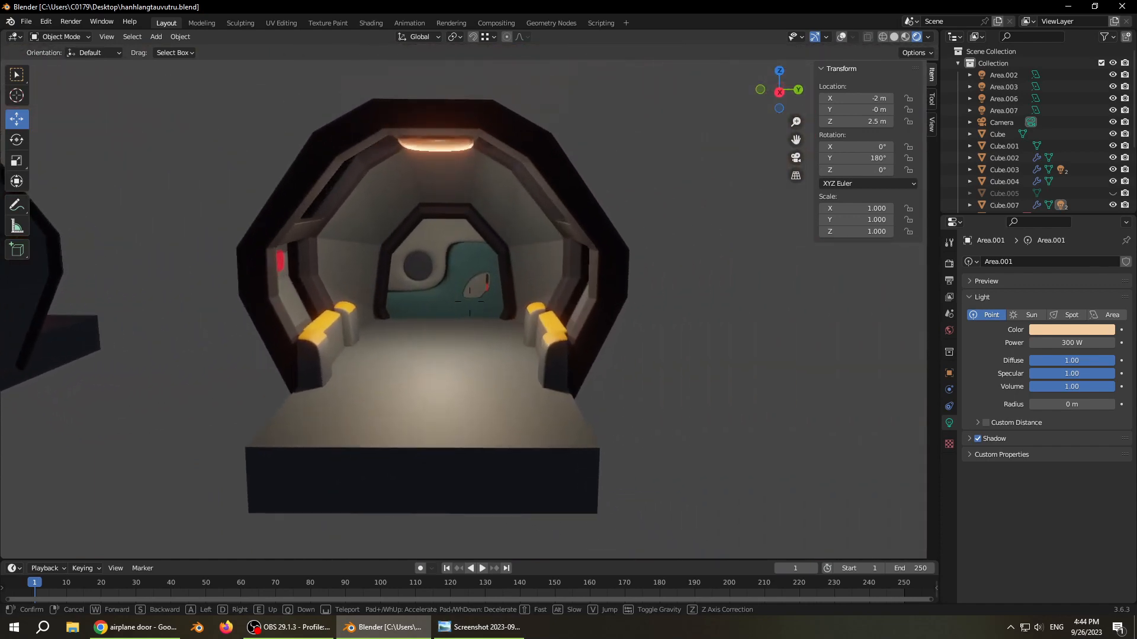
pyautogui.press('w')
pyautogui.press('s')
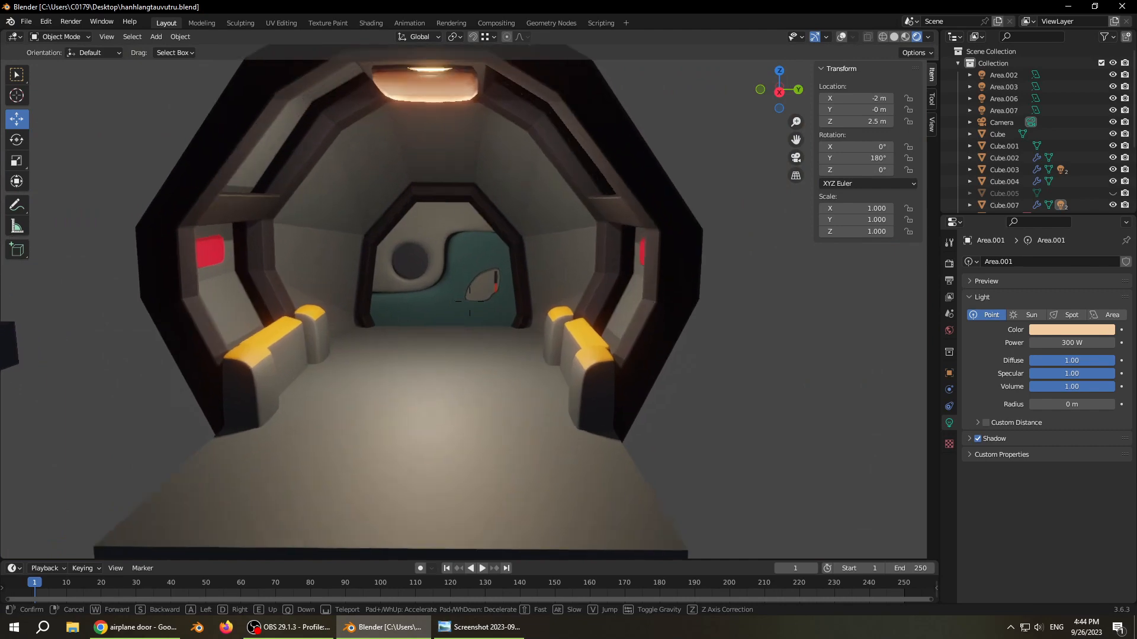
pyautogui.press('w')
pyautogui.press('w')
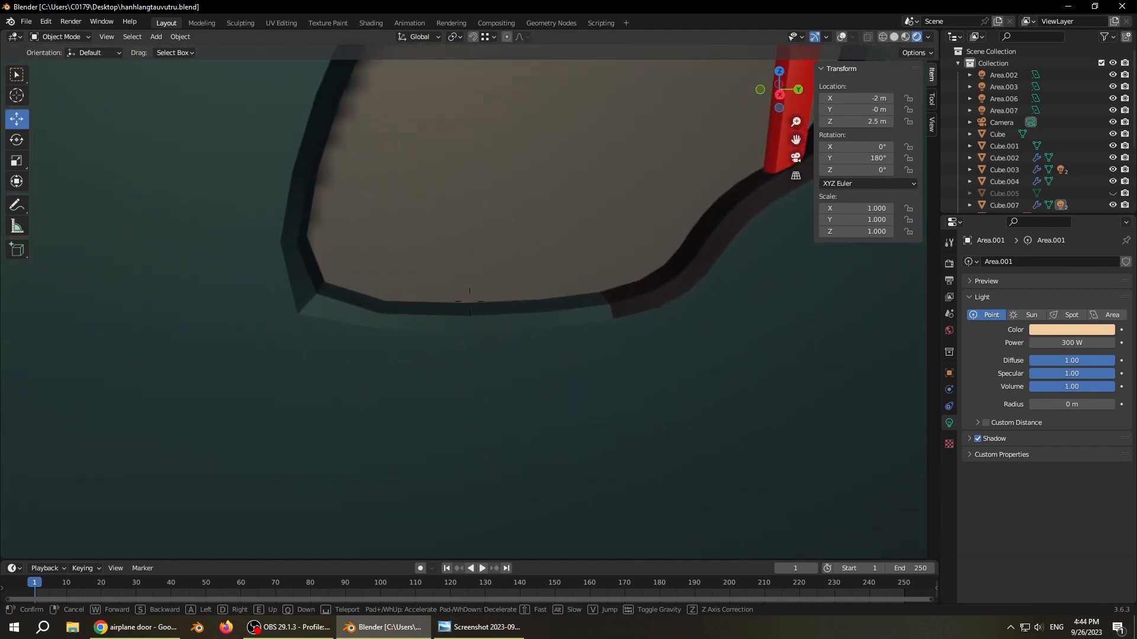
pyautogui.press('s')
pyautogui.press('w')
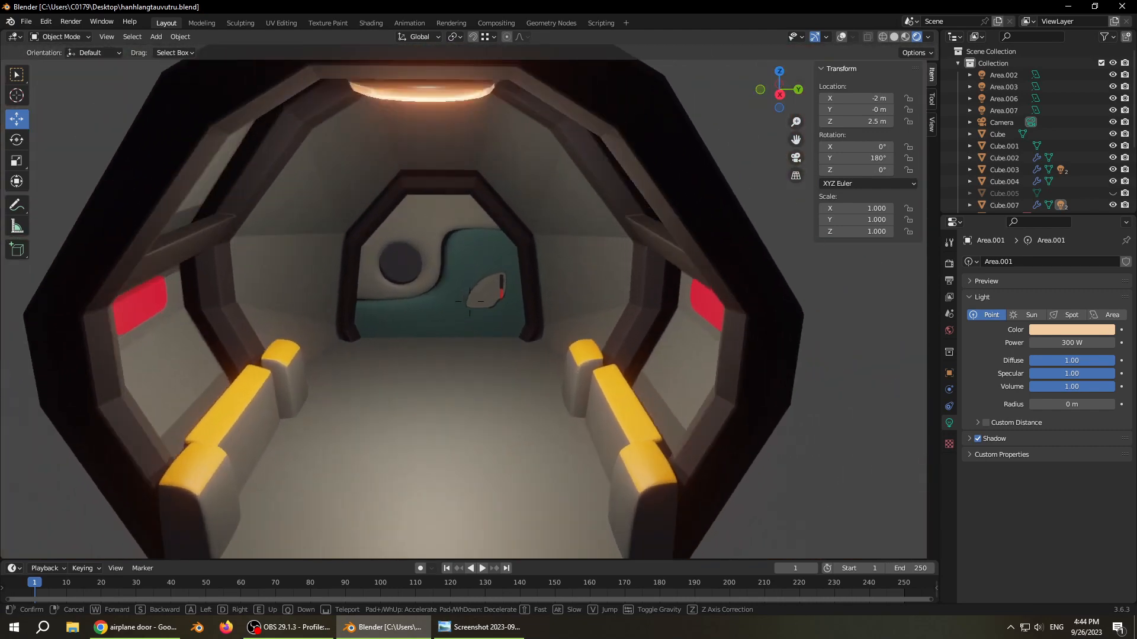
pyautogui.press('s')
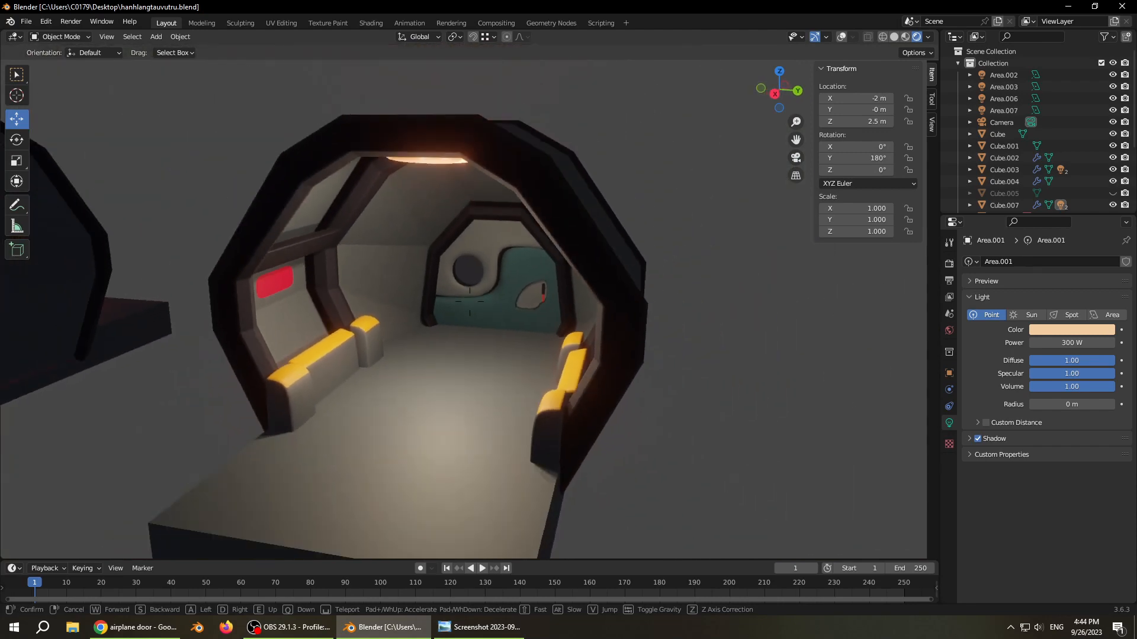
pyautogui.press('w')
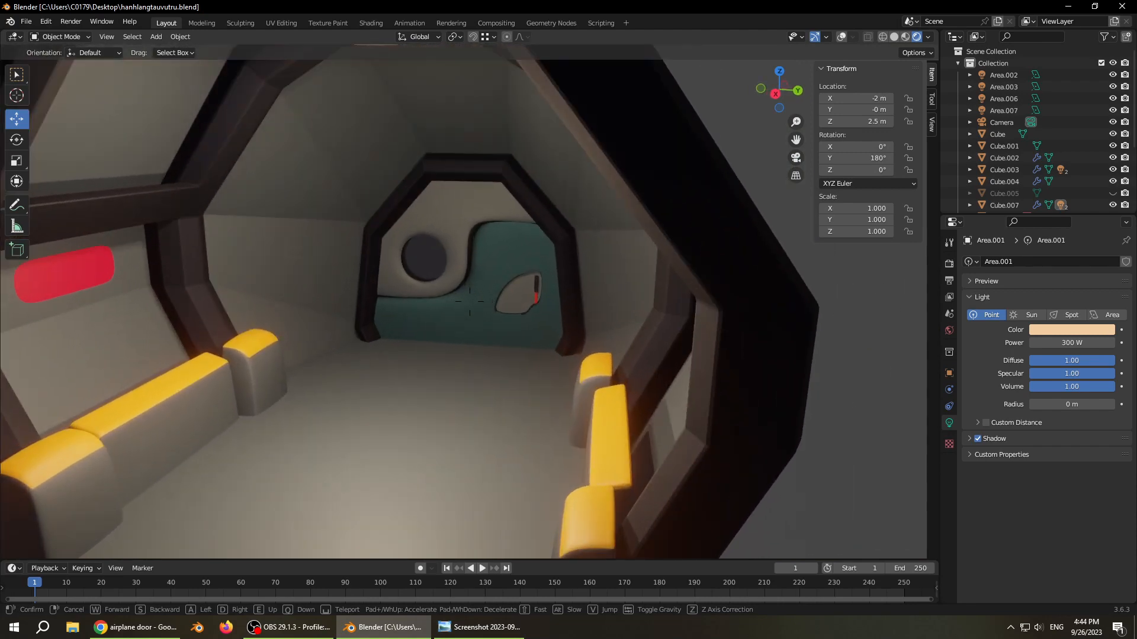
pyautogui.press('s')
pyautogui.press('w')
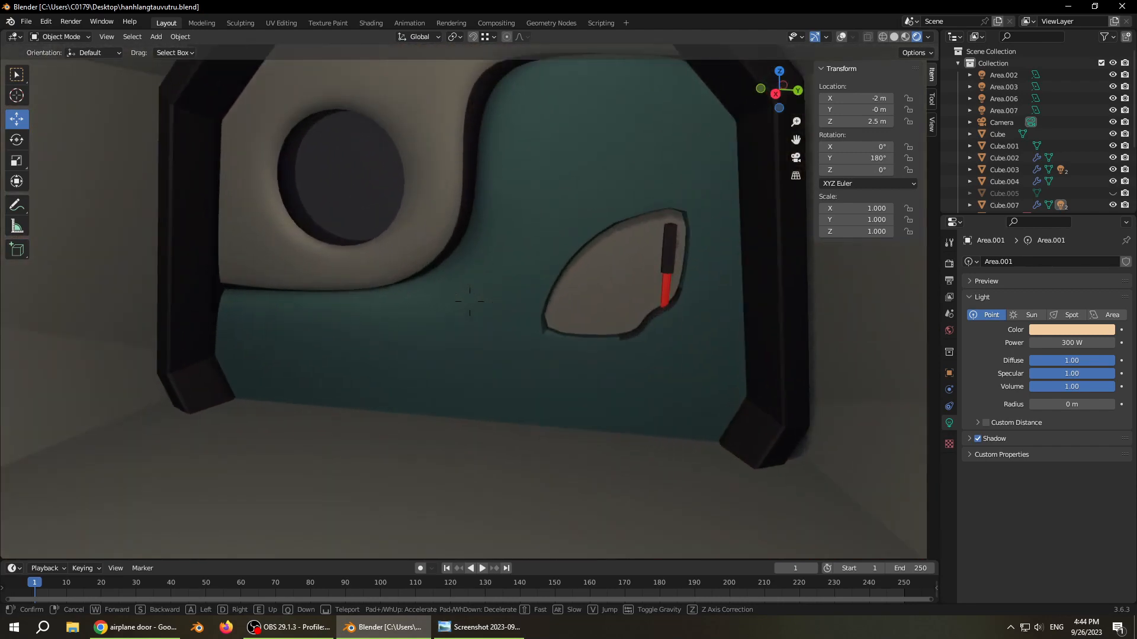
pyautogui.press('s')
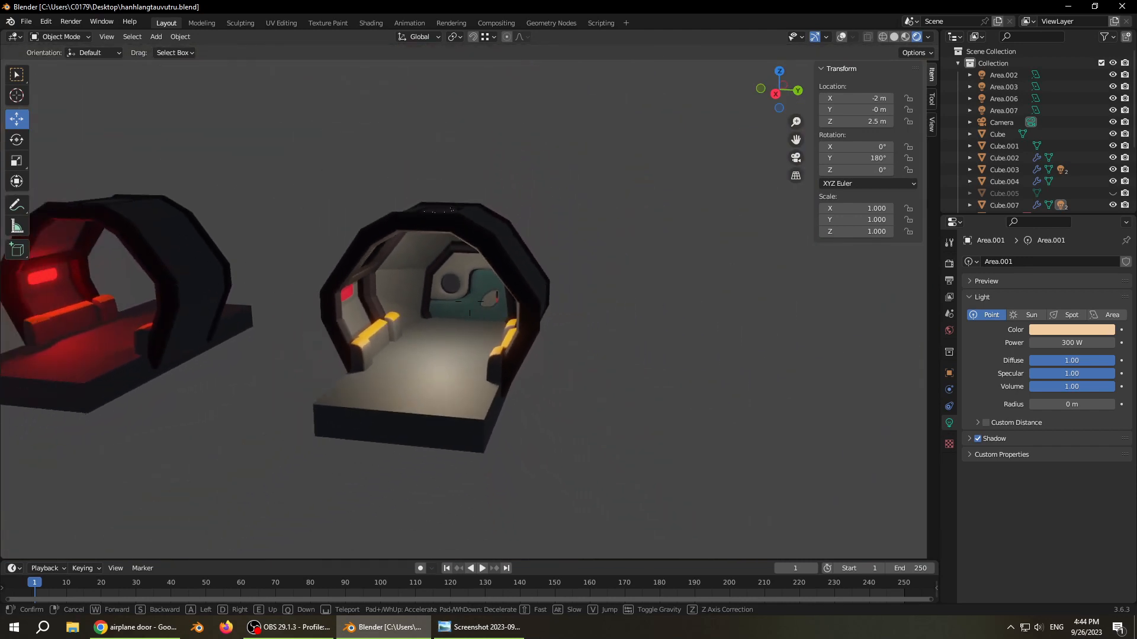
# - Walk around the corridor's outer shell and the back of the door, then inspect the door from inside
pyautogui.moveTo(469, 301)
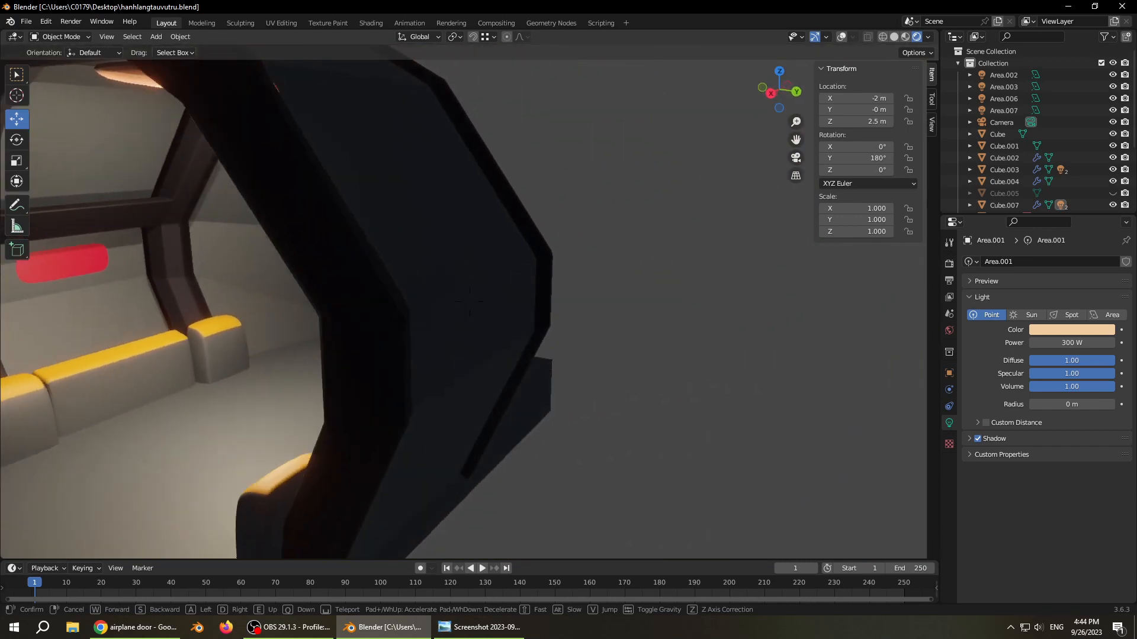
pyautogui.press('d')
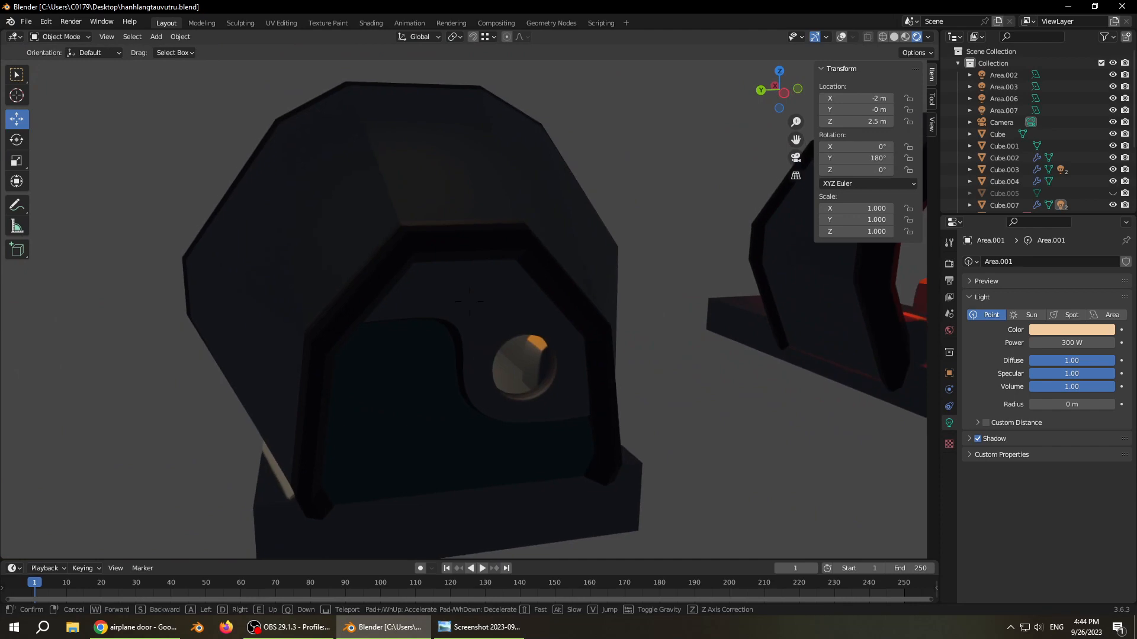
pyautogui.press('w')
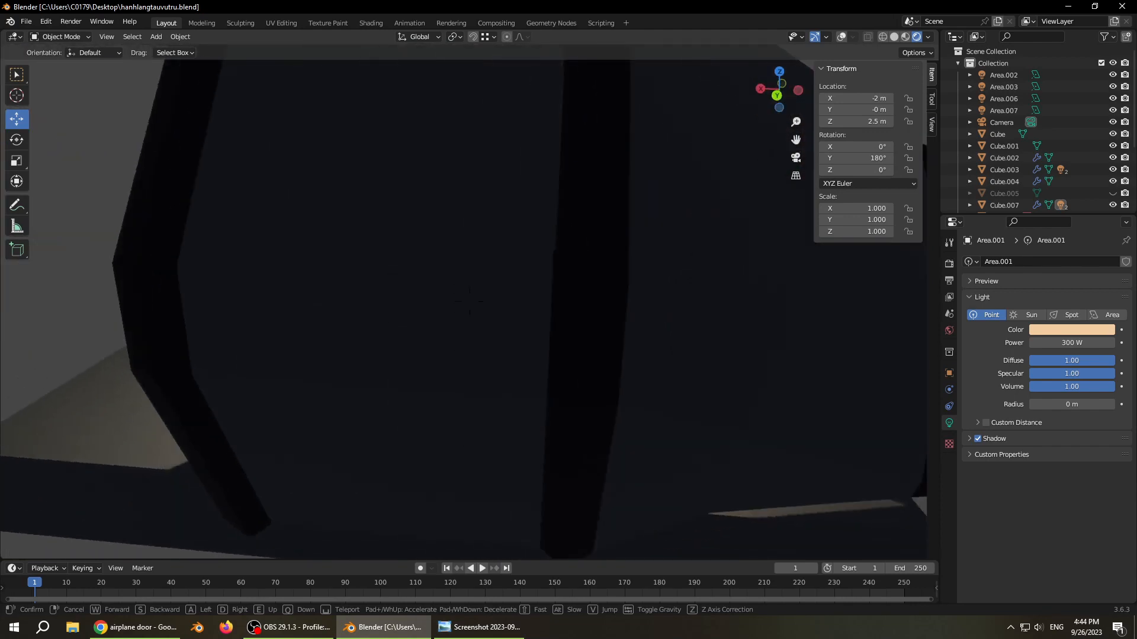
pyautogui.press('a')
pyautogui.press('w')
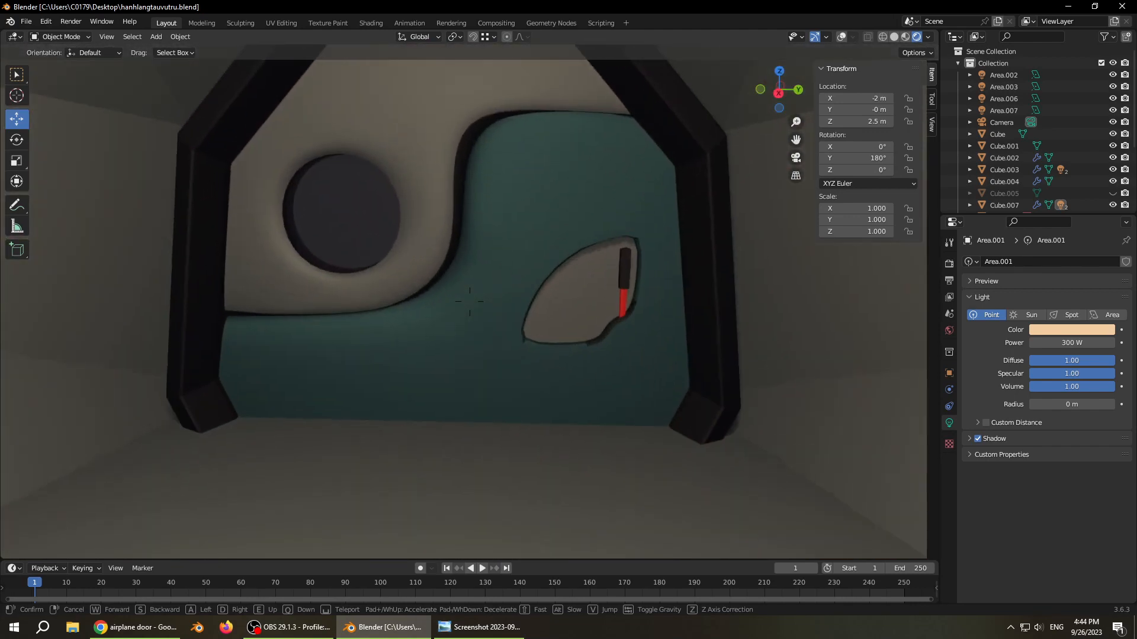
pyautogui.press('s')
pyautogui.press('s')
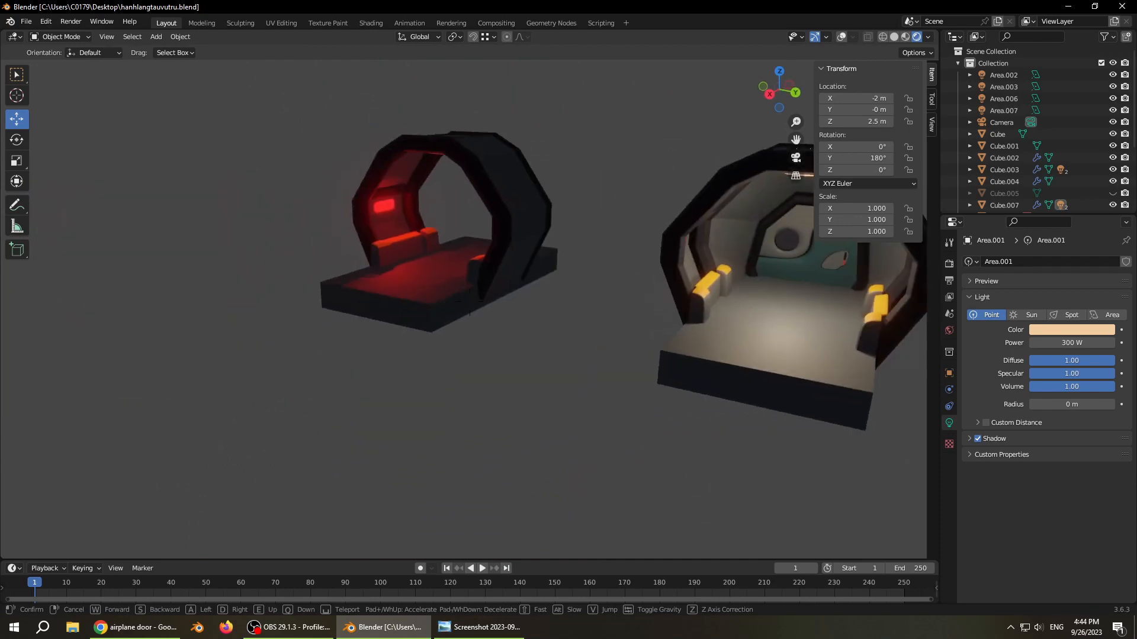
pyautogui.press('w')
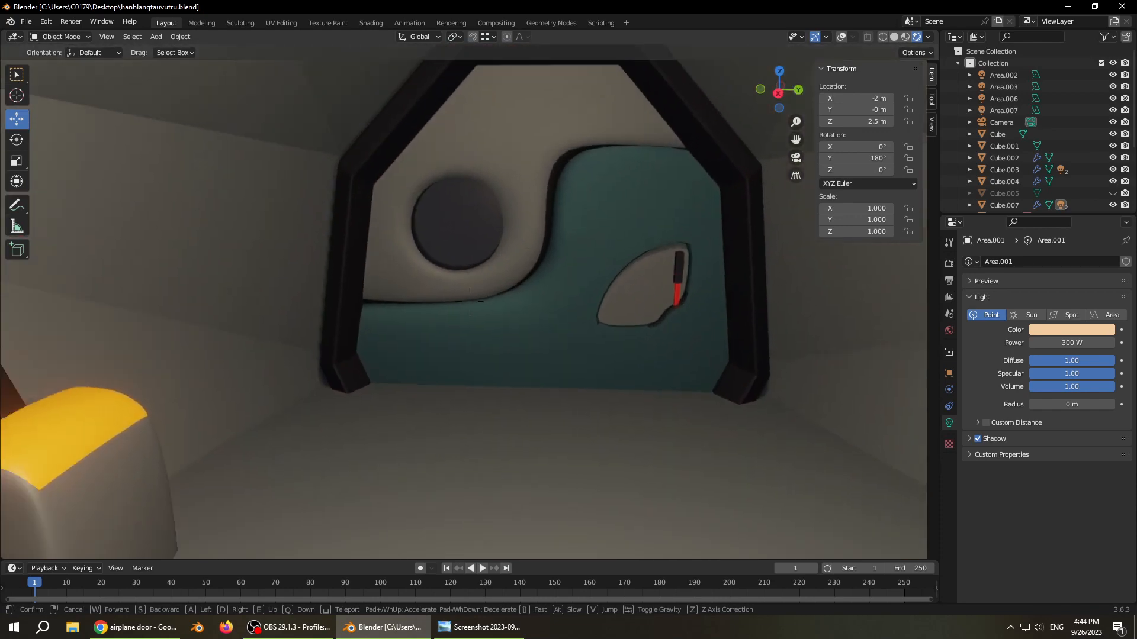
# - Compare the warmly lit corridor with the neighbouring red-lit corridor, viewing the seats, floor and door from several distances
pyautogui.press('w')
pyautogui.press('s')
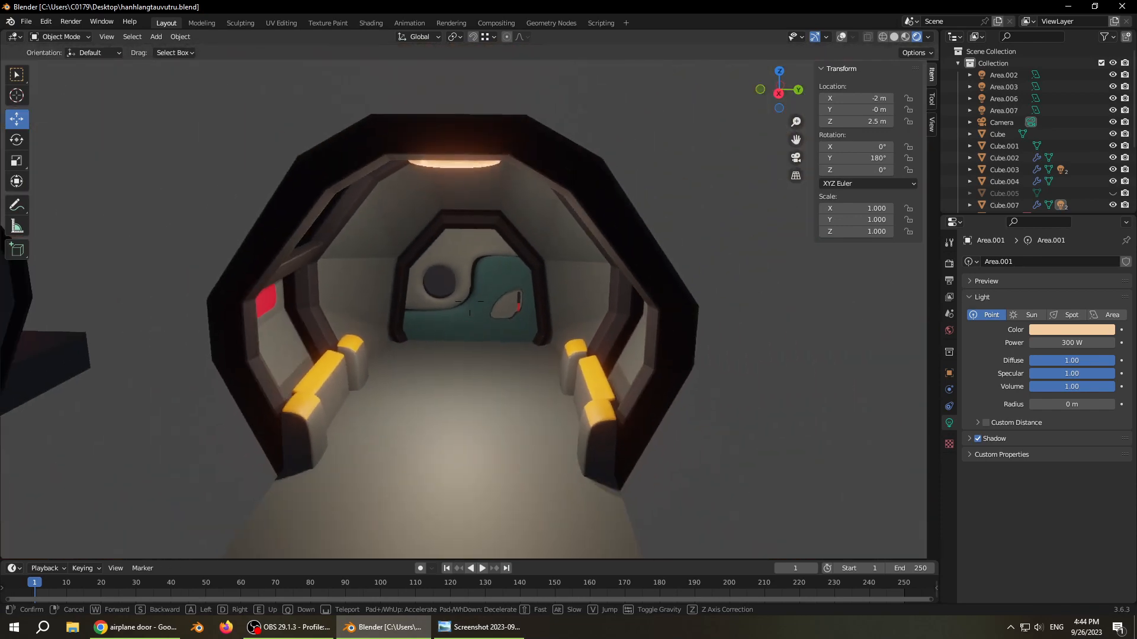
pyautogui.press('w')
pyautogui.press('s')
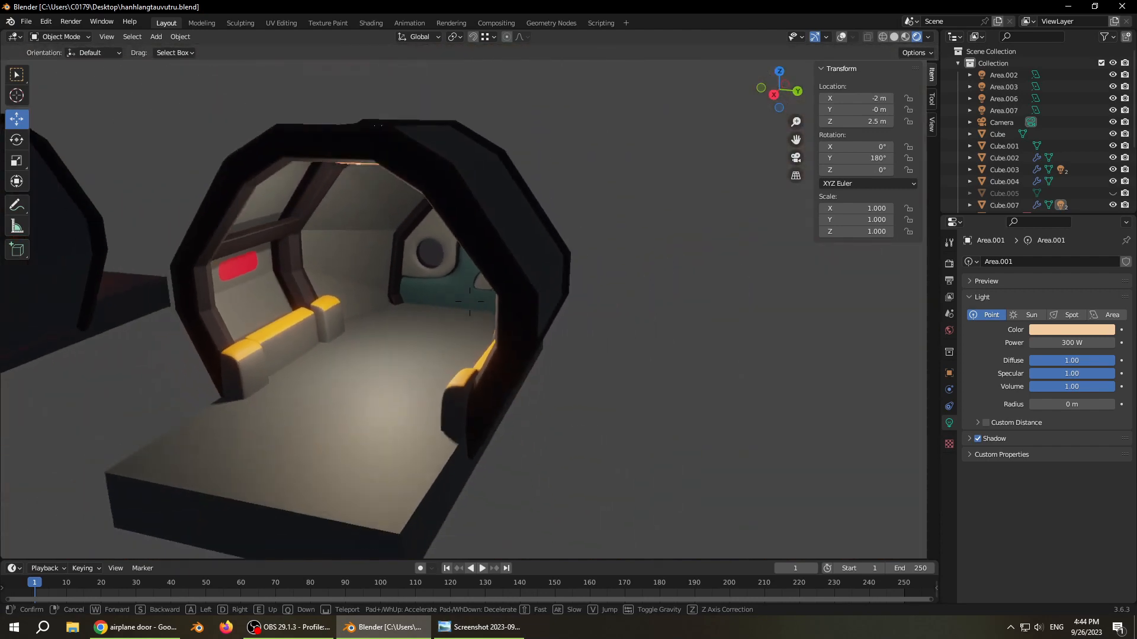
pyautogui.press('w')
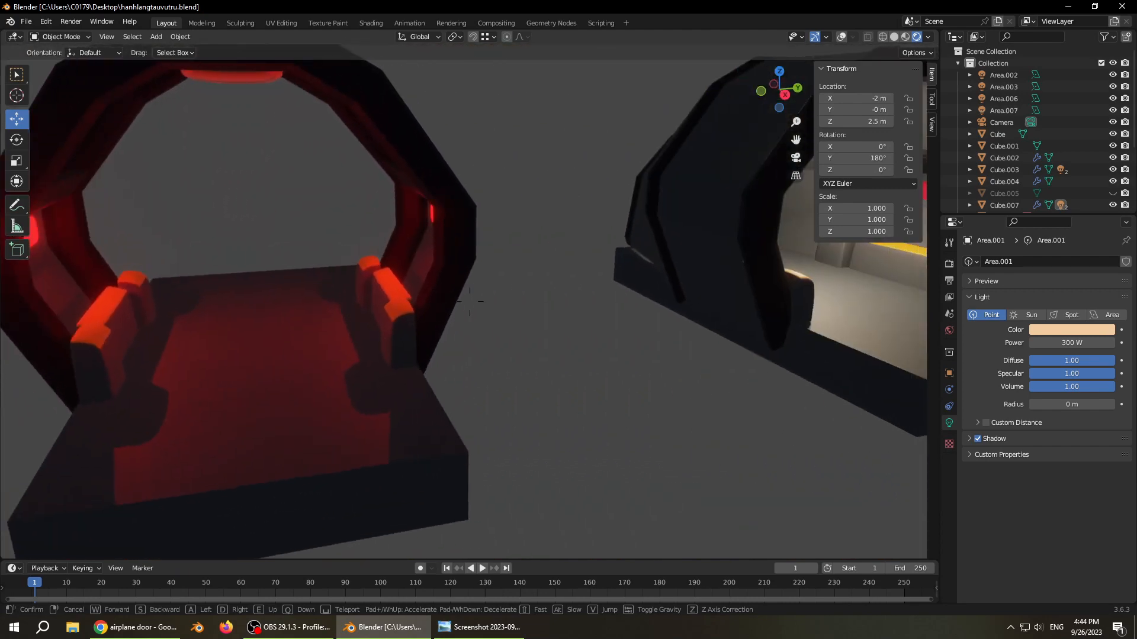
pyautogui.press('d')
pyautogui.press('w')
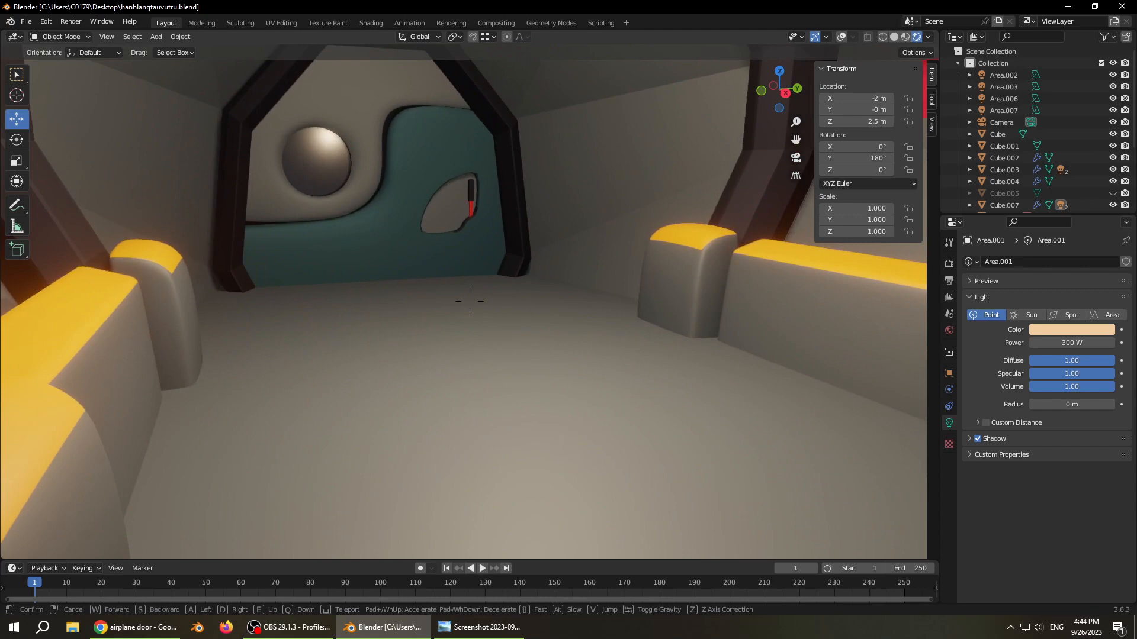
pyautogui.press('s')
pyautogui.press('w')
pyautogui.press('s')
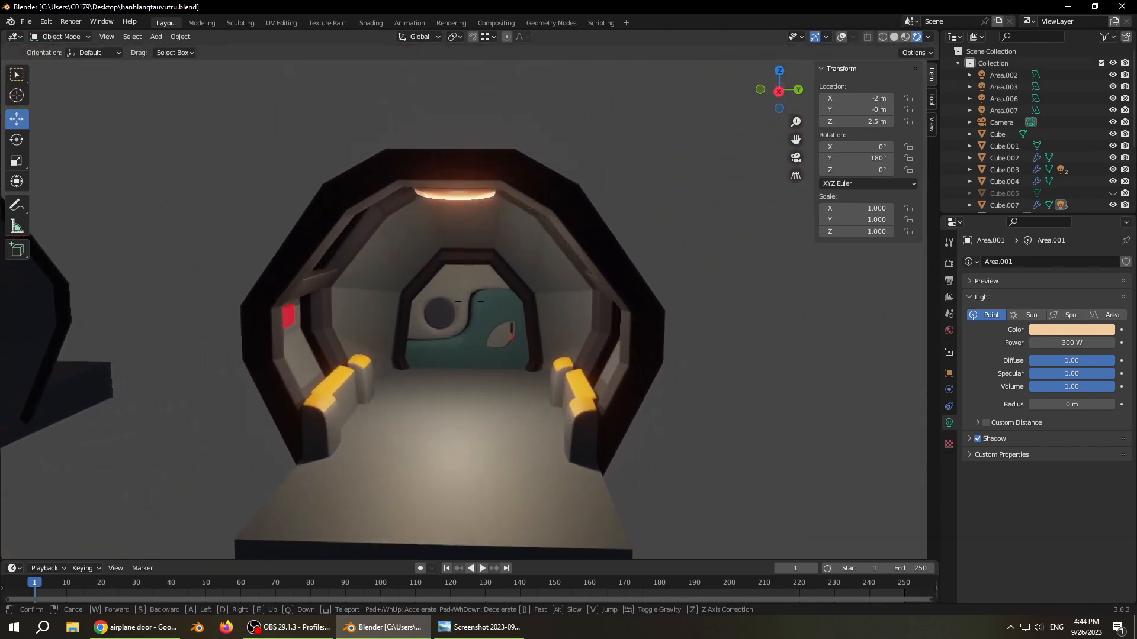
pyautogui.press('w')
pyautogui.press('s')
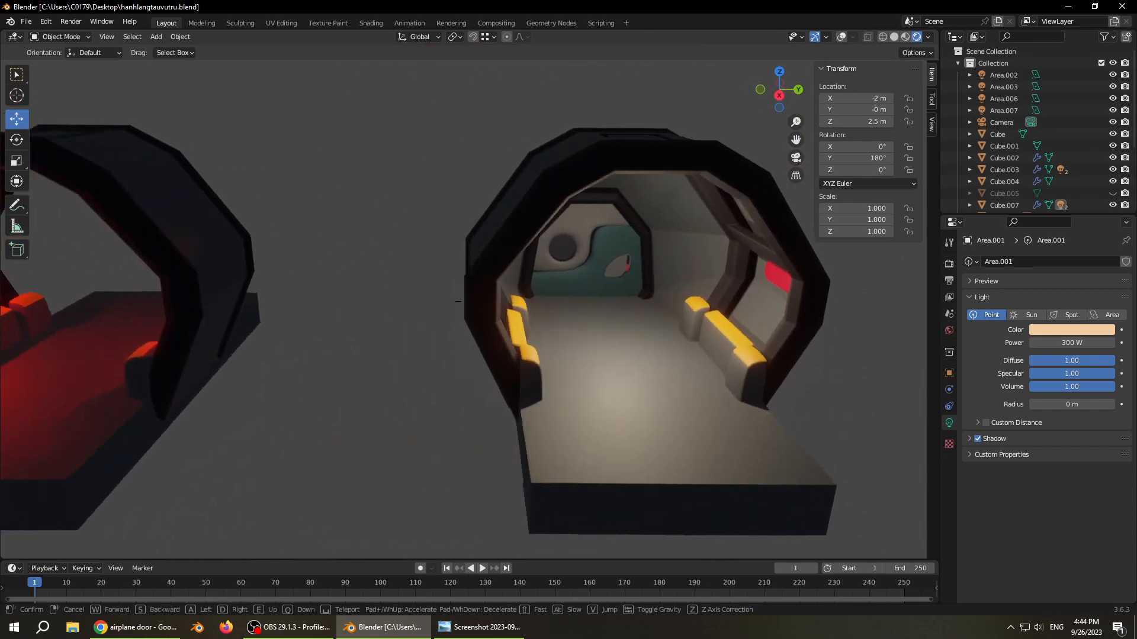
# - Inspect the corridor's exterior side walls, arch ribs and roof edges, and the red wall lamp above the seats inside
pyautogui.press('a')
pyautogui.press('d')
pyautogui.press('w')
pyautogui.press('s')
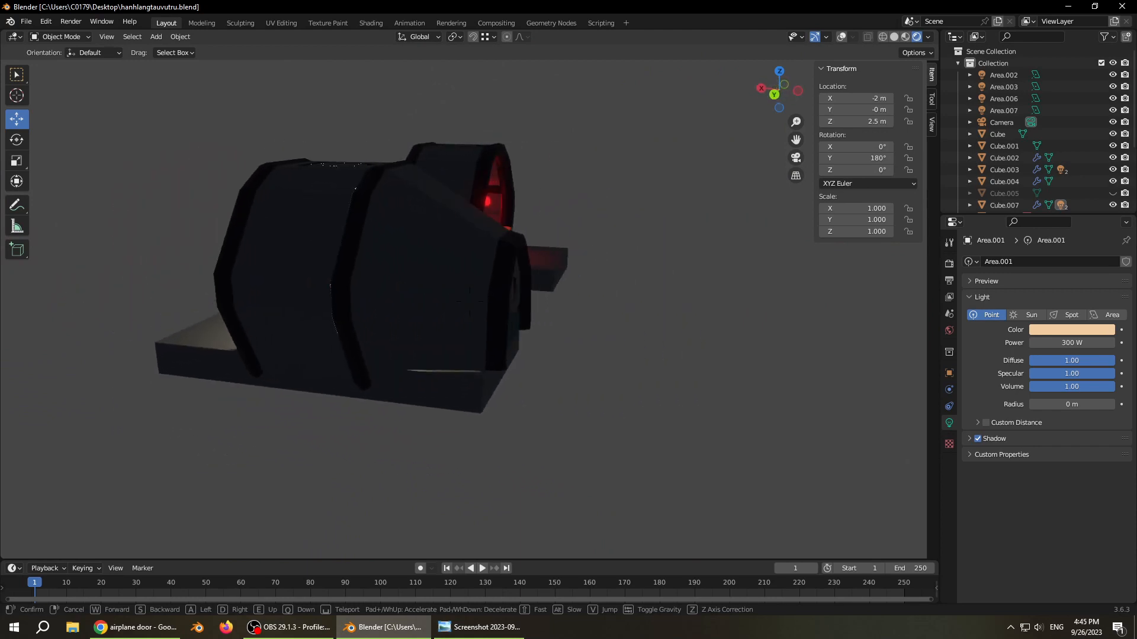
pyautogui.press('w')
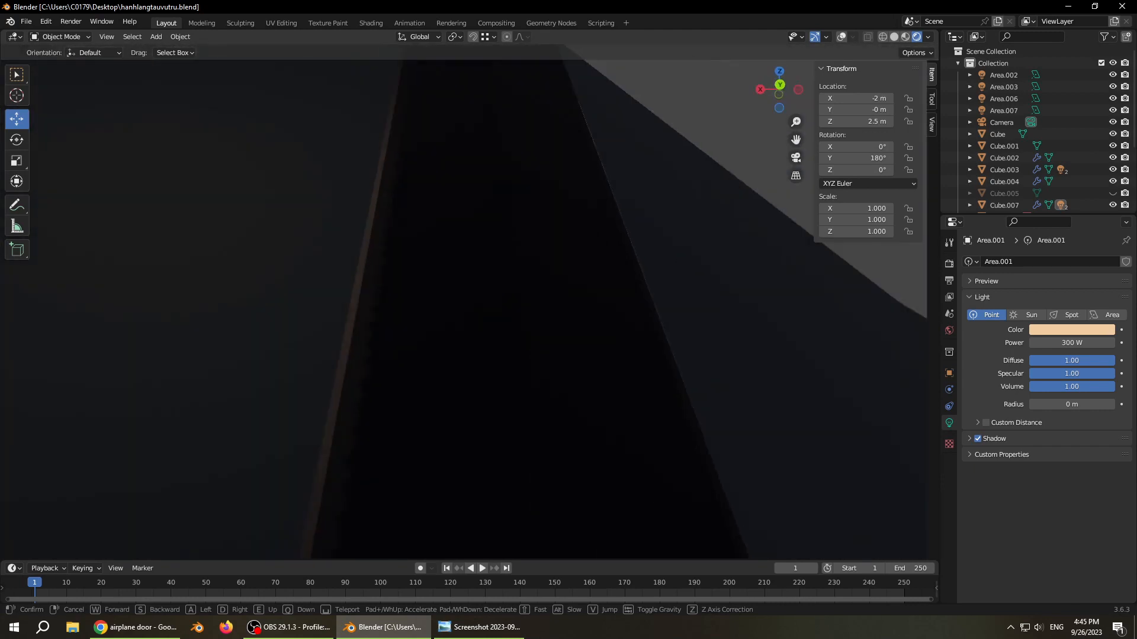
pyautogui.press('w')
pyautogui.press('s')
pyautogui.press('s')
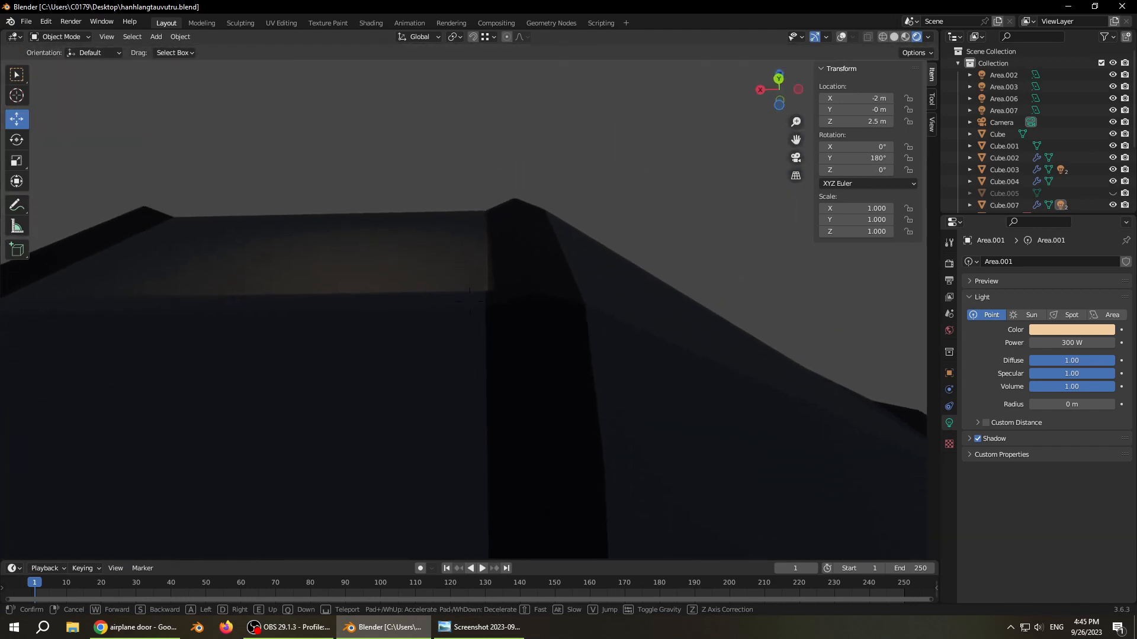
pyautogui.press('w')
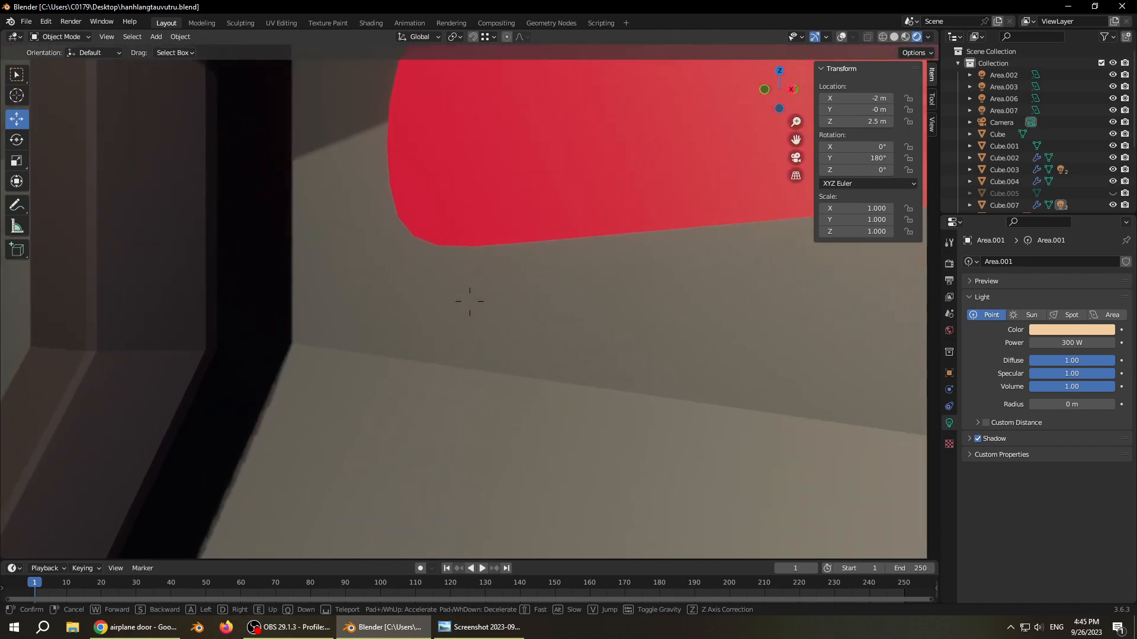
pyautogui.press('w')
pyautogui.press('s')
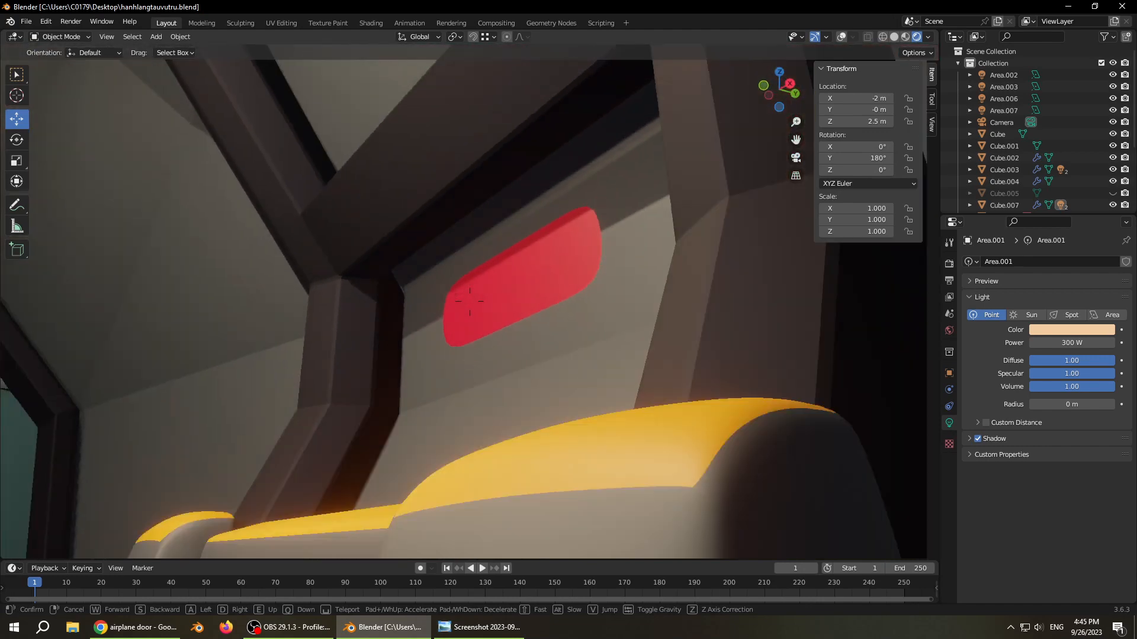